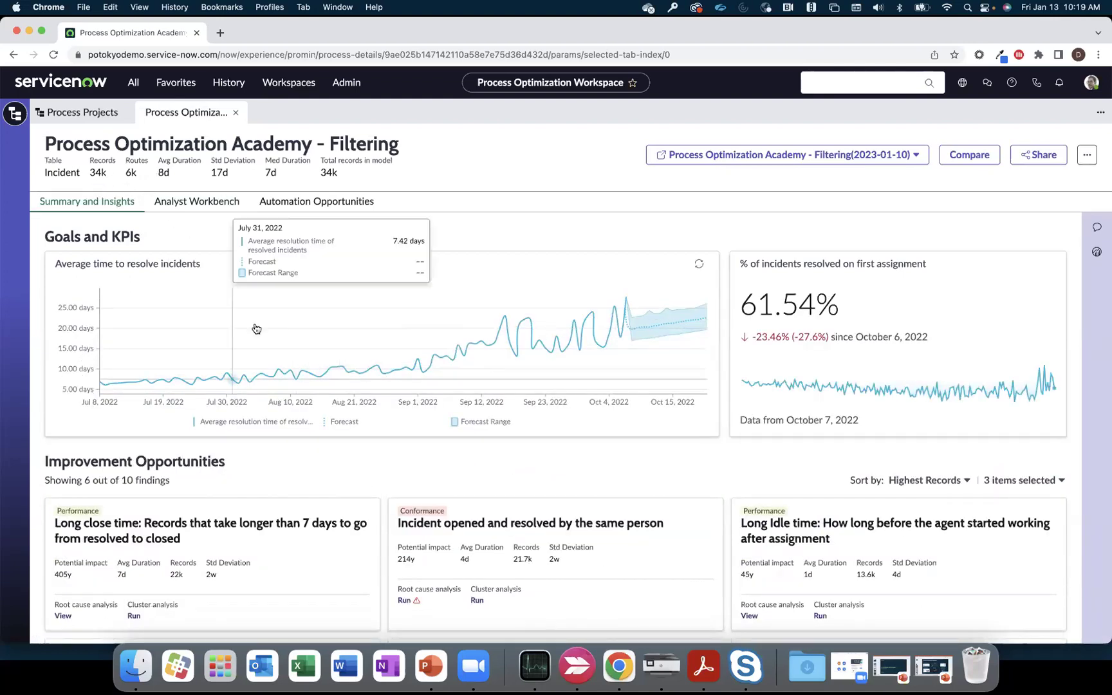
Examine the KPI charts, the improvement opportunity findings and the route list under Variation Analysis.
{"action": "scroll", "coordinate": [255, 325], "scroll_direction": "down", "scroll_amount": 2}
{"action": "scroll", "coordinate": [255, 329], "scroll_direction": "down", "scroll_amount": 1}
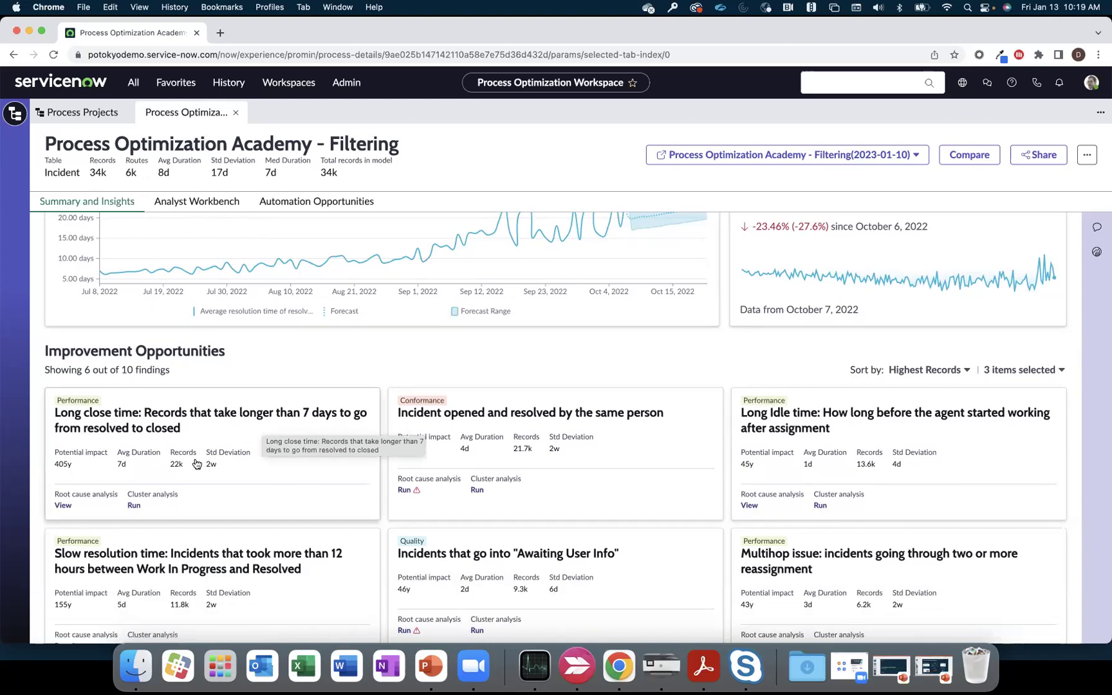
{"action": "mouse_move", "coordinate": [182, 472]}
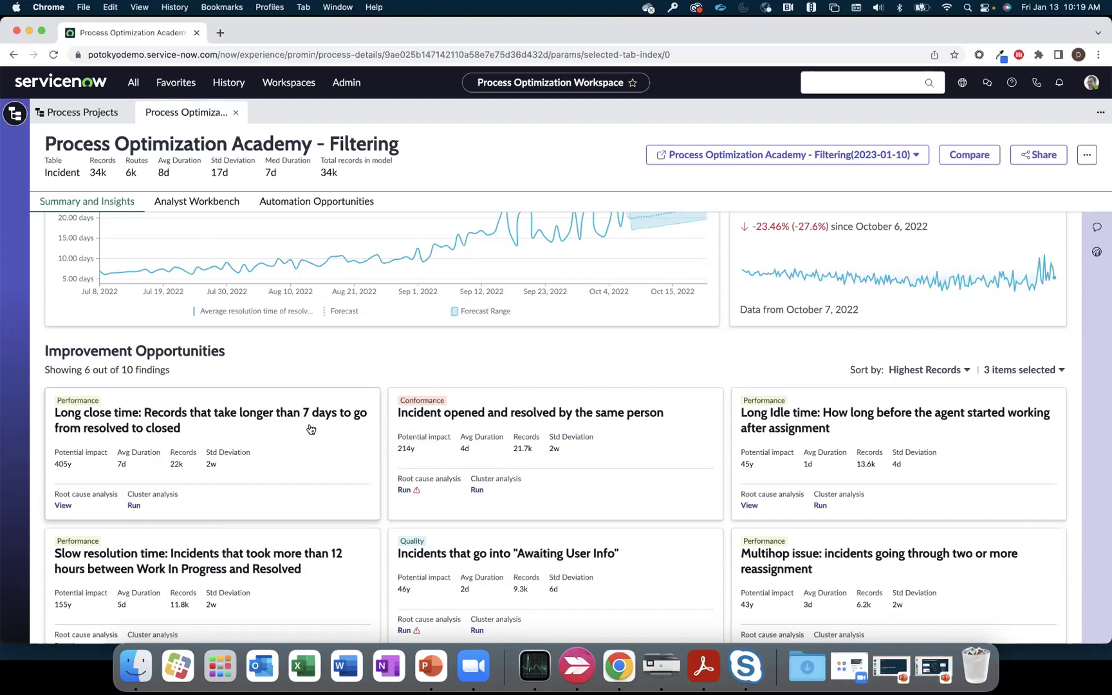
{"action": "scroll", "coordinate": [311, 429], "scroll_direction": "down", "scroll_amount": 3}
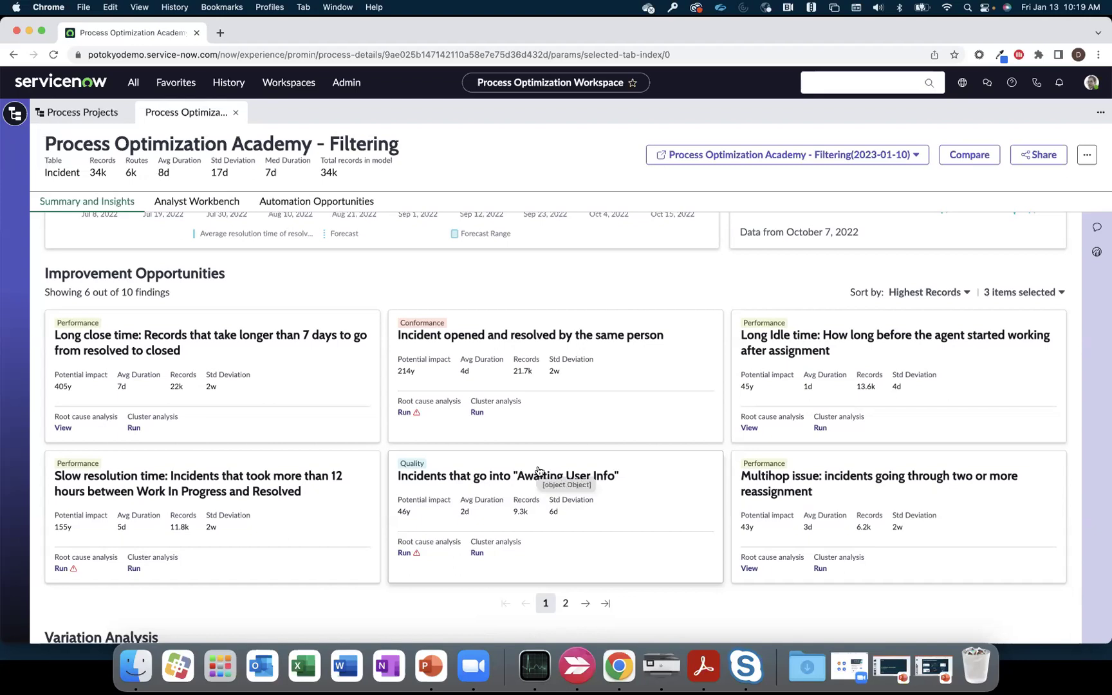
{"action": "scroll", "coordinate": [538, 471], "scroll_direction": "down", "scroll_amount": 4}
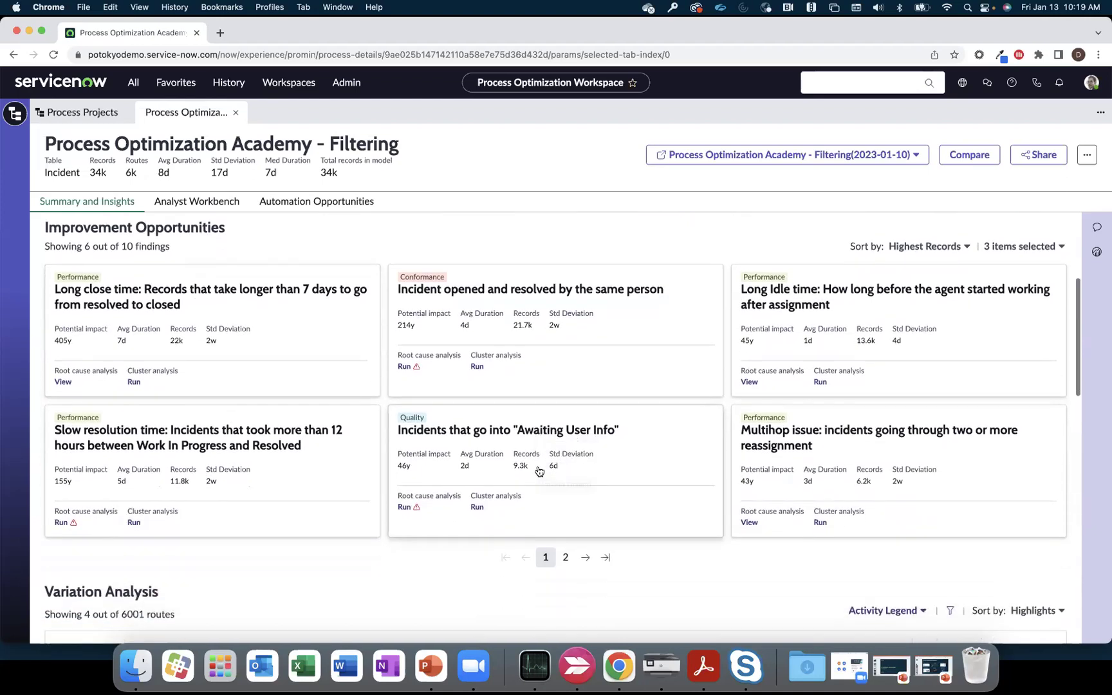
{"action": "scroll", "coordinate": [539, 470], "scroll_direction": "down", "scroll_amount": 1}
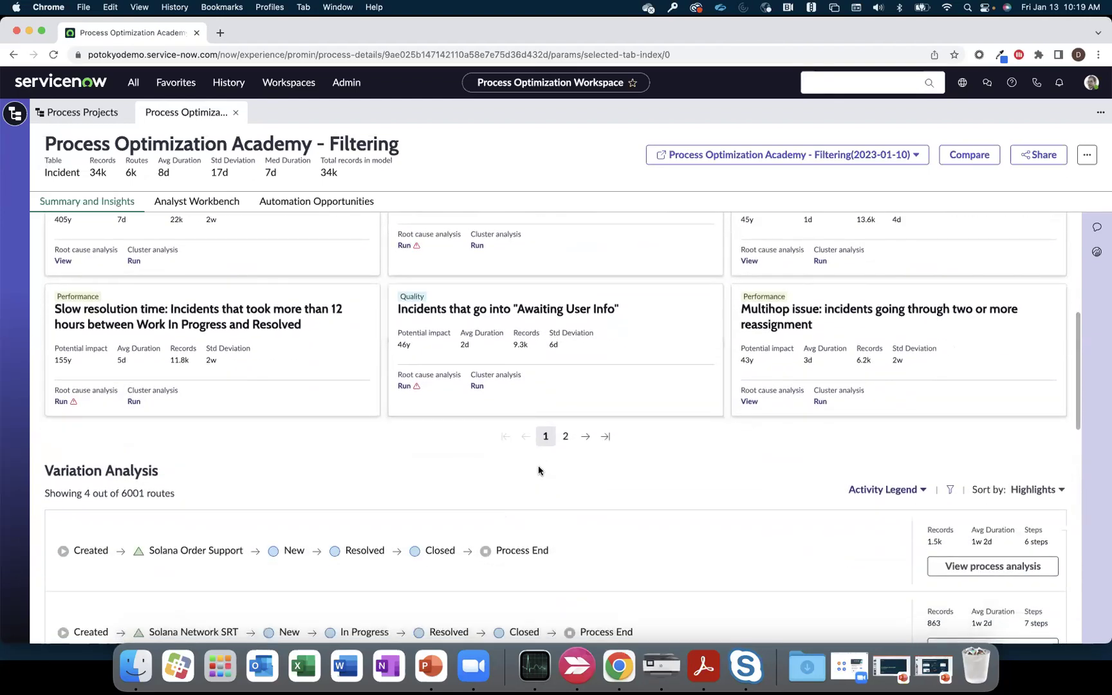
{"action": "scroll", "coordinate": [539, 471], "scroll_direction": "down", "scroll_amount": 2}
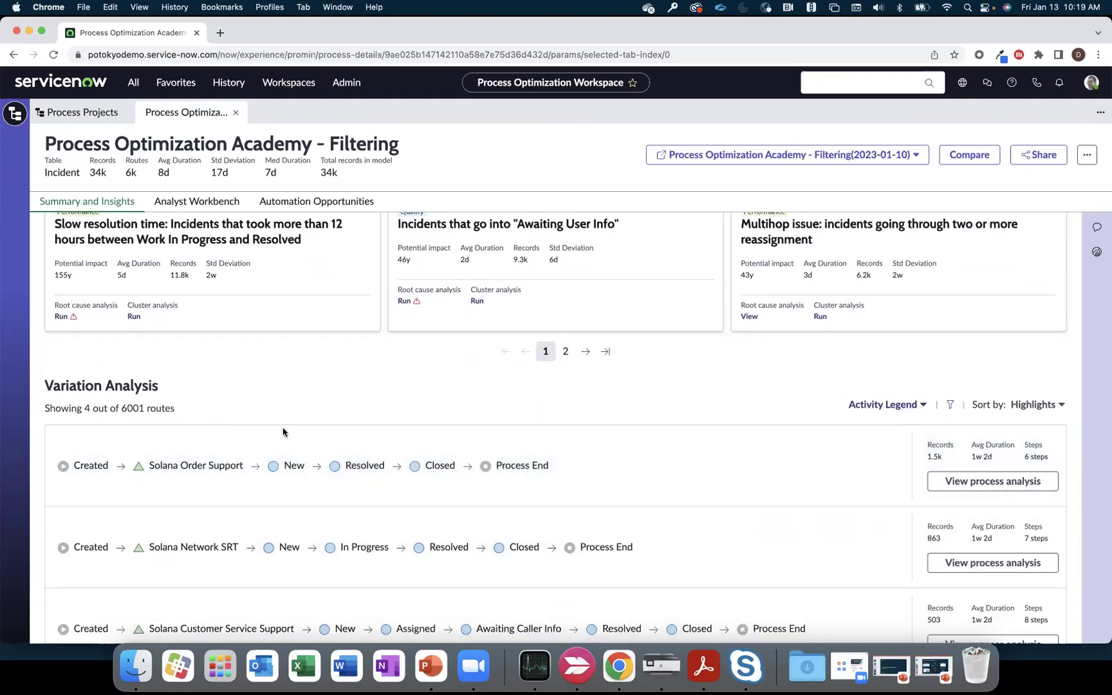
{"action": "scroll", "coordinate": [283, 432], "scroll_direction": "down", "scroll_amount": 2}
{"action": "scroll", "coordinate": [283, 431], "scroll_direction": "down", "scroll_amount": 1}
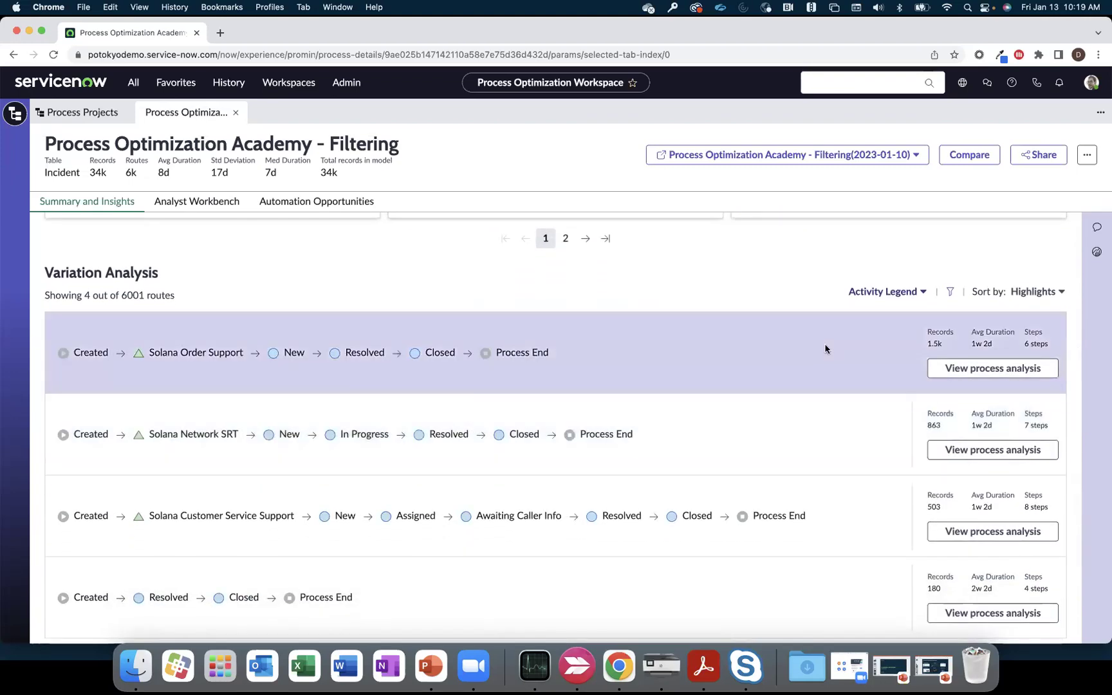
Start a routes filter in Variation Analysis with the condition Steps greater than or is 10.
{"action": "left_click", "coordinate": [951, 293]}
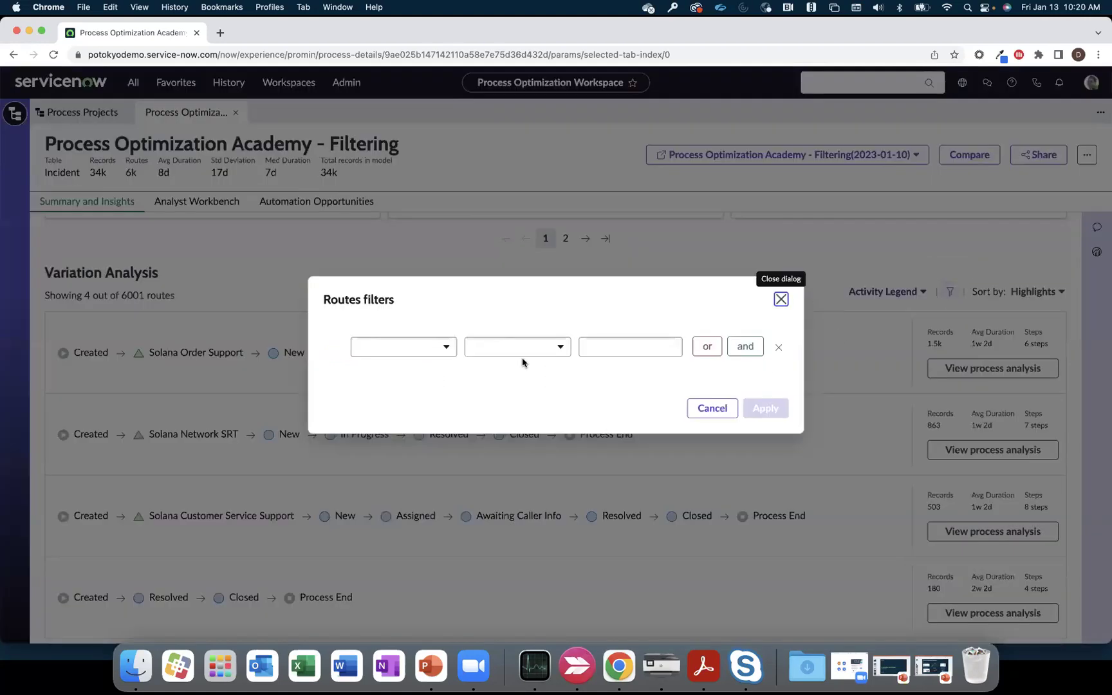
{"action": "left_click", "coordinate": [443, 347]}
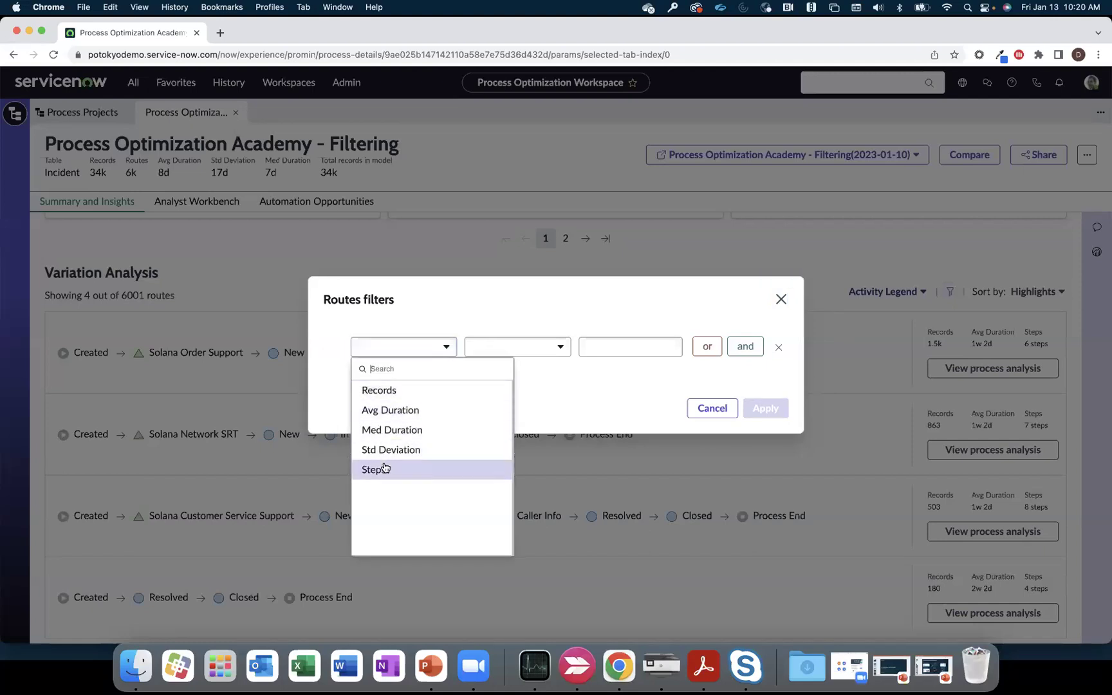
{"action": "left_click", "coordinate": [385, 464]}
{"action": "left_click", "coordinate": [521, 347]}
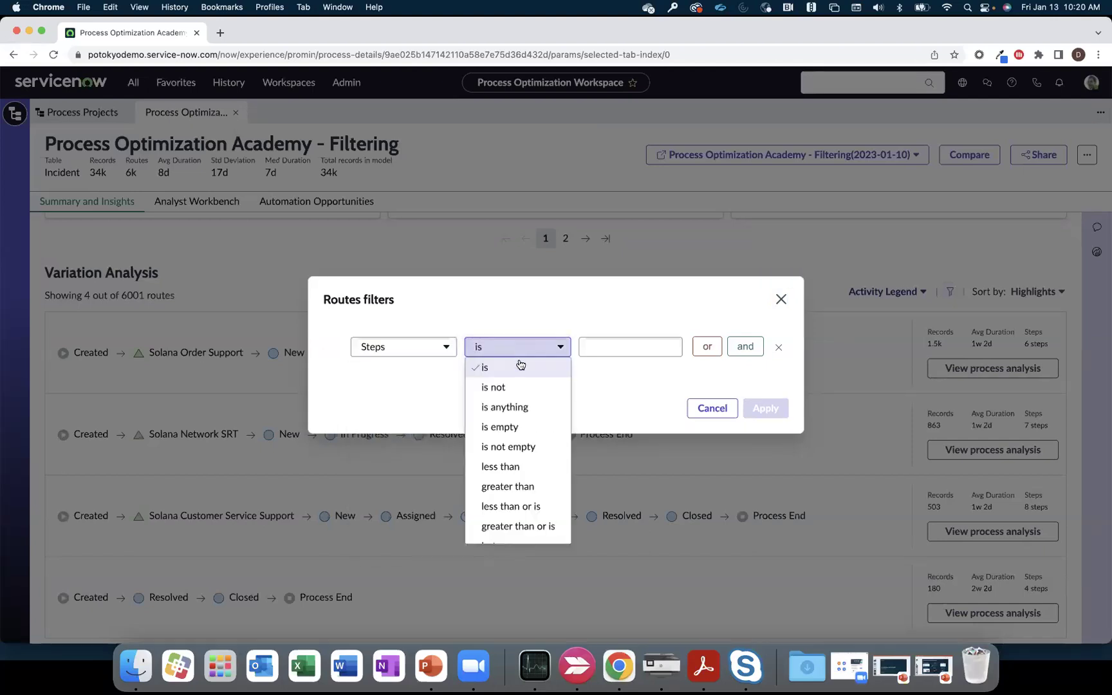
{"action": "left_click", "coordinate": [522, 526]}
{"action": "left_click", "coordinate": [616, 351]}
{"action": "type", "text": "10"}
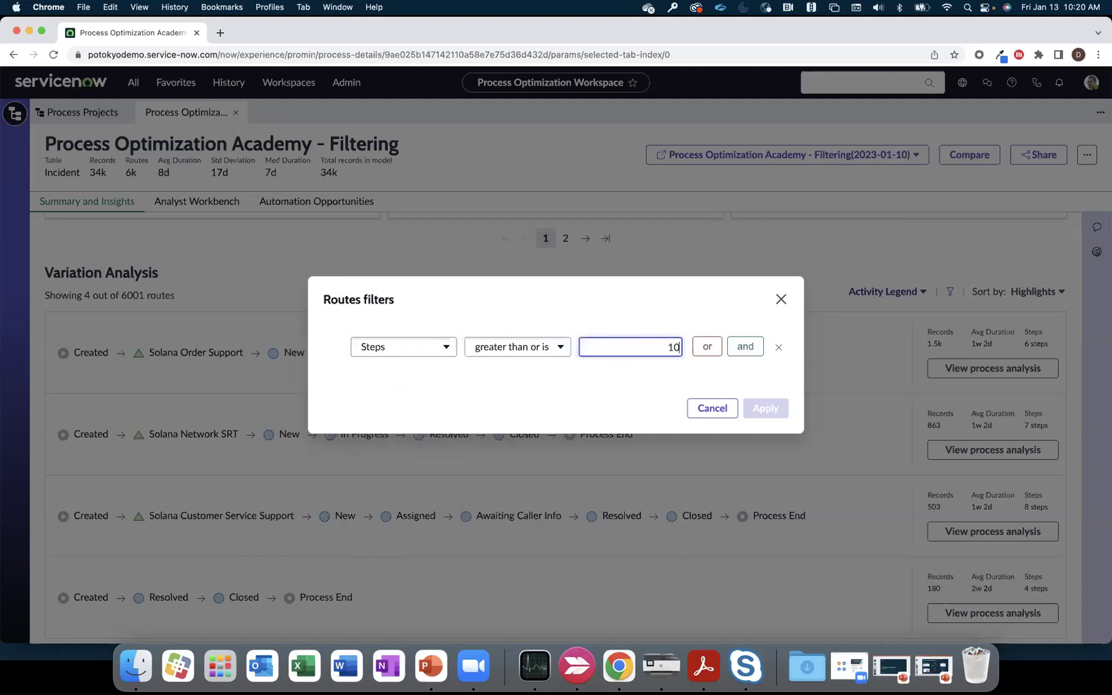
Add an "and" condition of Records greater than or is 10 and apply the routes filter.
{"action": "left_click", "coordinate": [739, 349]}
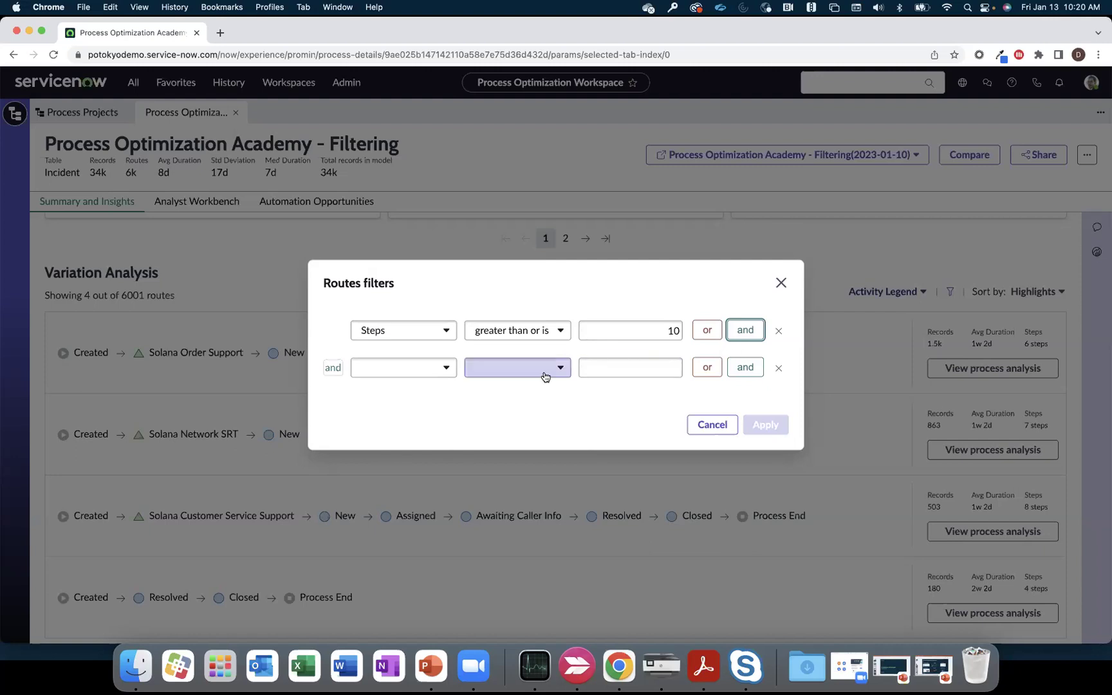
{"action": "left_click", "coordinate": [436, 367]}
{"action": "left_click", "coordinate": [399, 412]}
{"action": "left_click", "coordinate": [505, 369]}
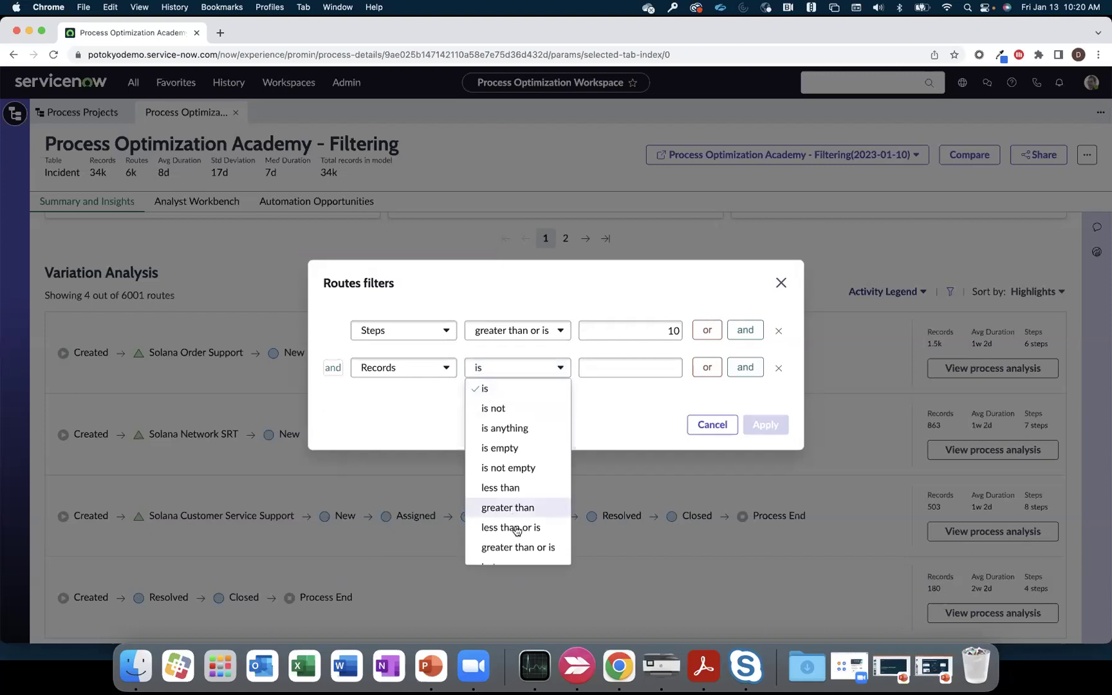
{"action": "left_click", "coordinate": [518, 547]}
{"action": "left_click", "coordinate": [627, 369]}
{"action": "type", "text": "10"}
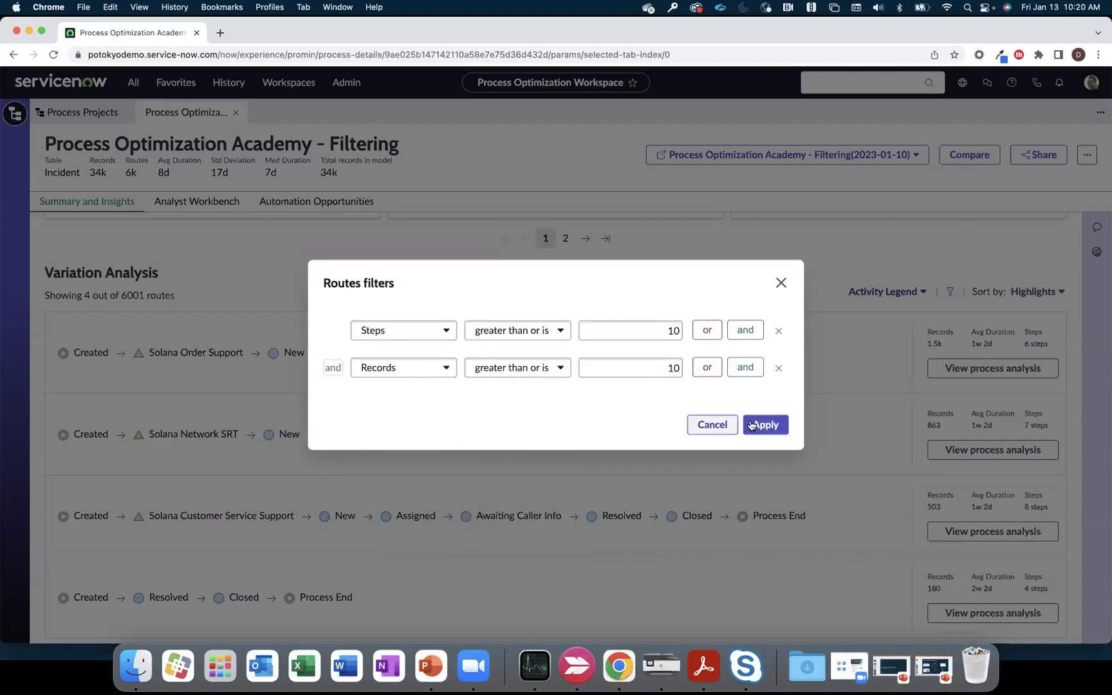
{"action": "left_click", "coordinate": [755, 424]}
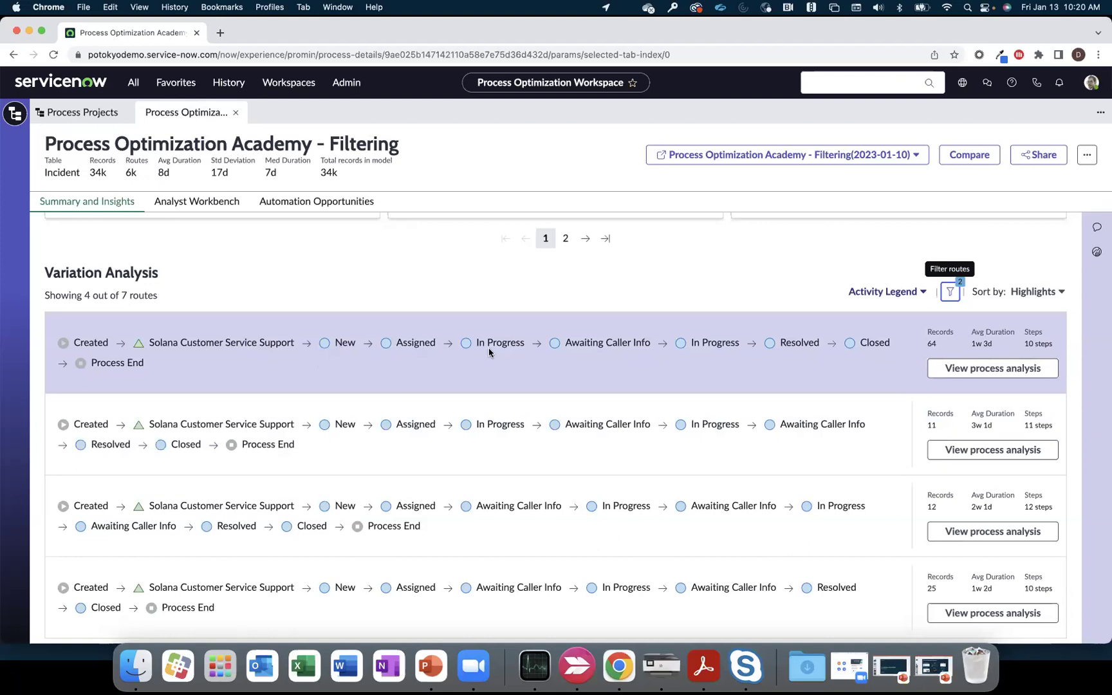
Review the filtered routes and the Bottleneck Analysis, including its transition type options and the record figures of the first route.
{"action": "scroll", "coordinate": [576, 400], "scroll_direction": "down", "scroll_amount": 2}
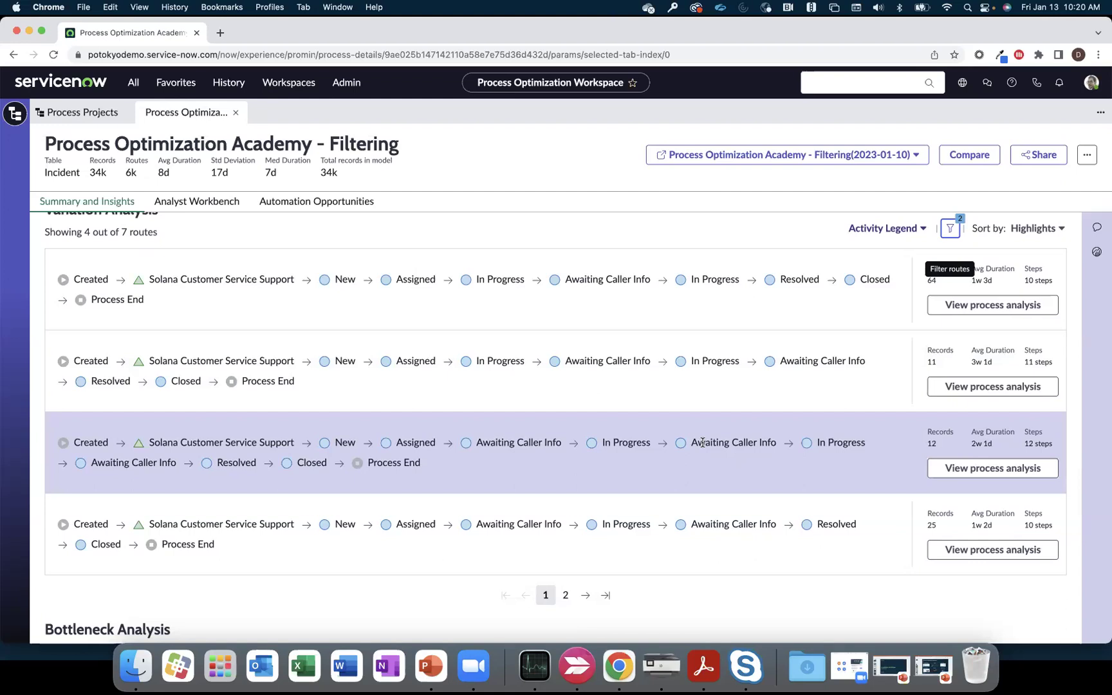
{"action": "scroll", "coordinate": [702, 442], "scroll_direction": "up", "scroll_amount": 5}
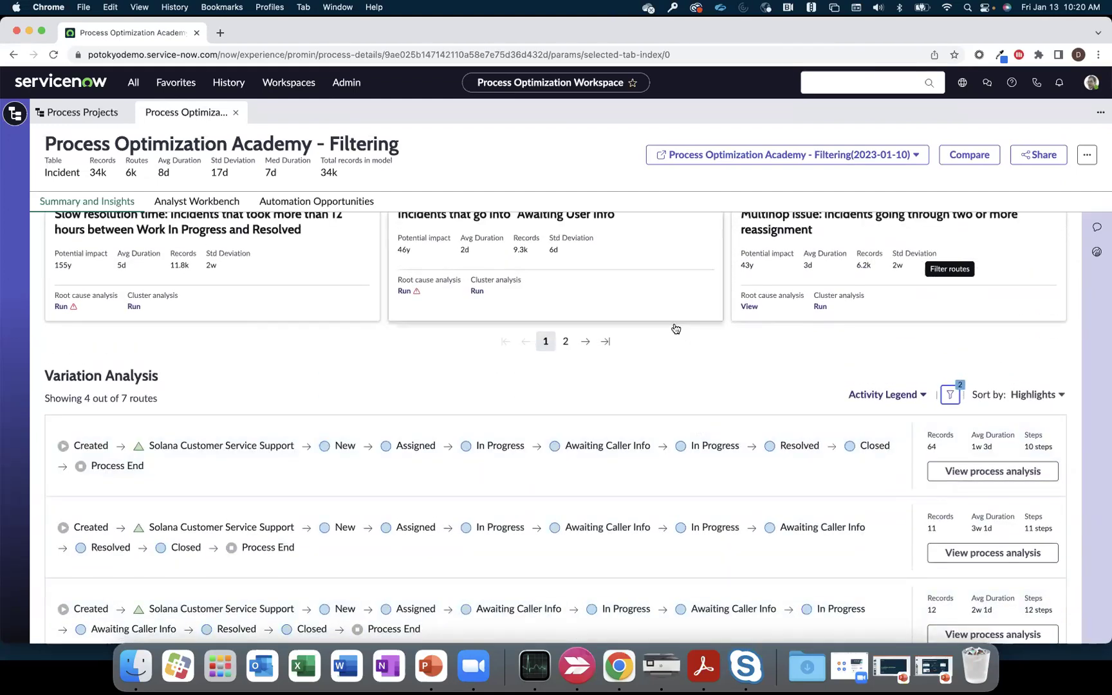
{"action": "scroll", "coordinate": [646, 281], "scroll_direction": "down", "scroll_amount": 4}
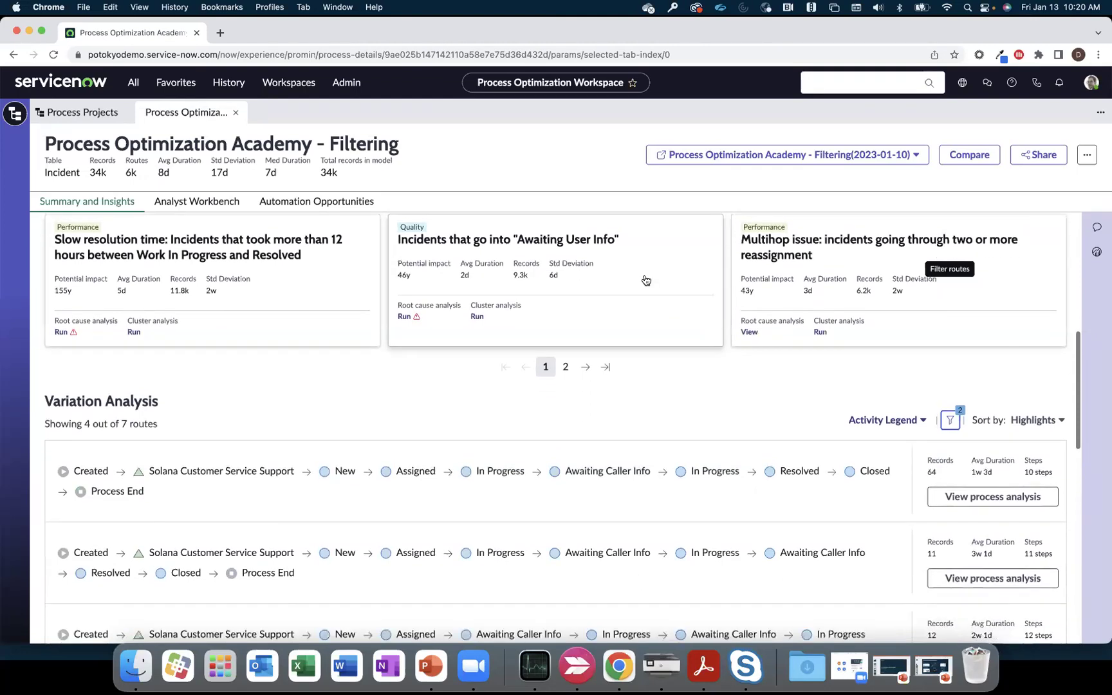
{"action": "scroll", "coordinate": [646, 280], "scroll_direction": "down", "scroll_amount": 7}
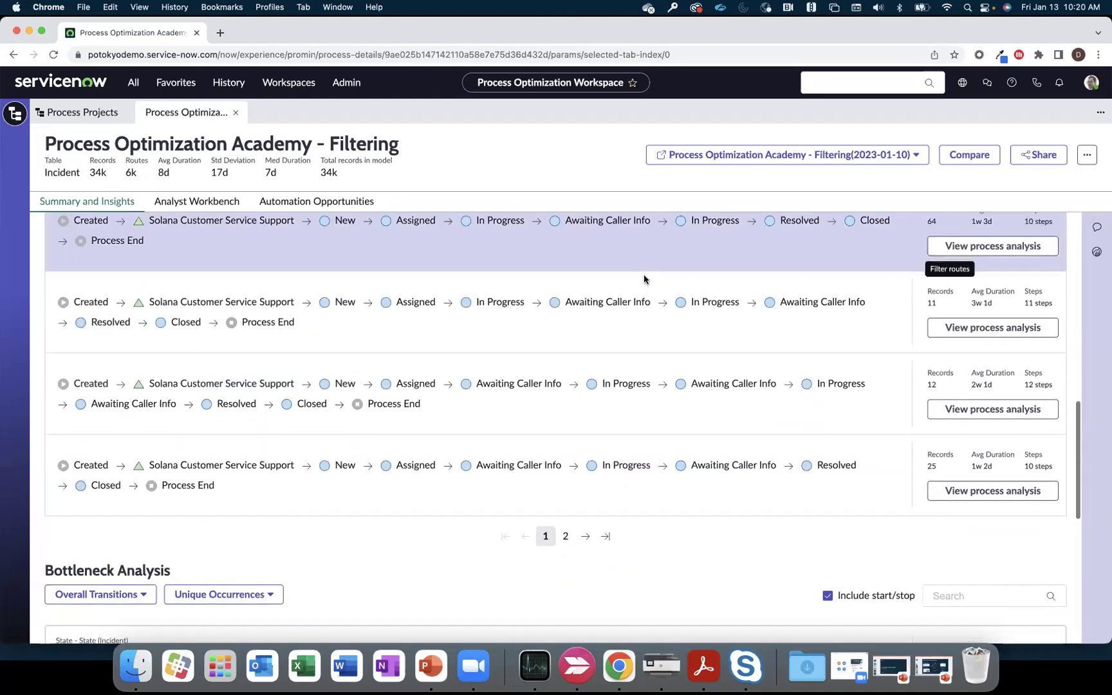
{"action": "scroll", "coordinate": [644, 275], "scroll_direction": "down", "scroll_amount": 8}
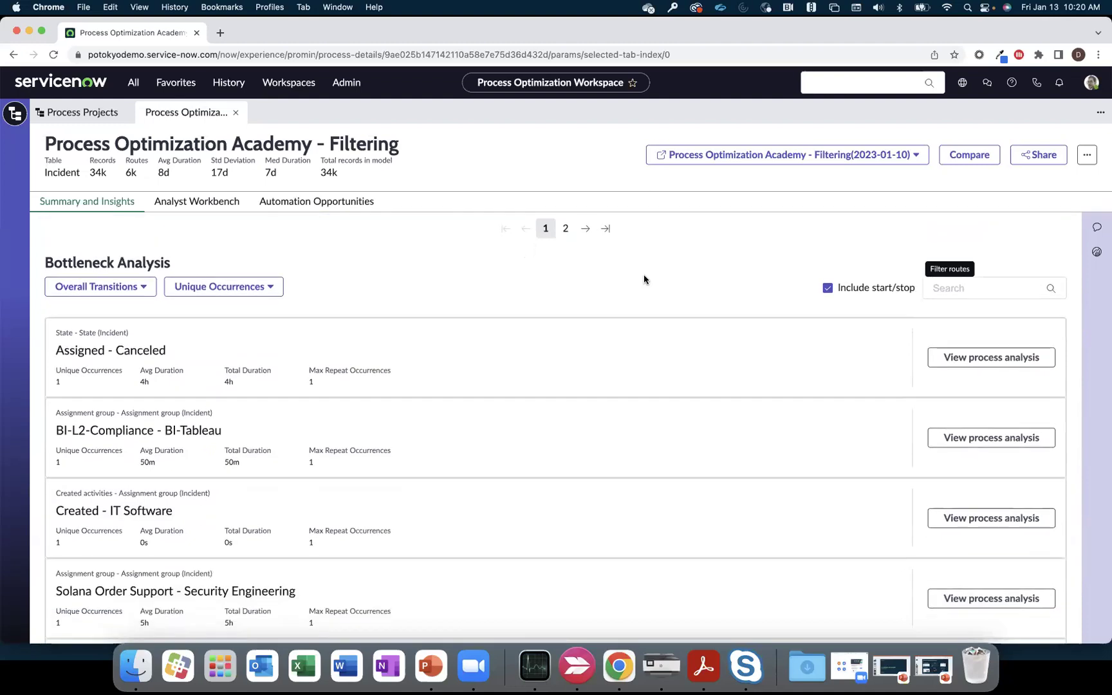
{"action": "left_click", "coordinate": [143, 290]}
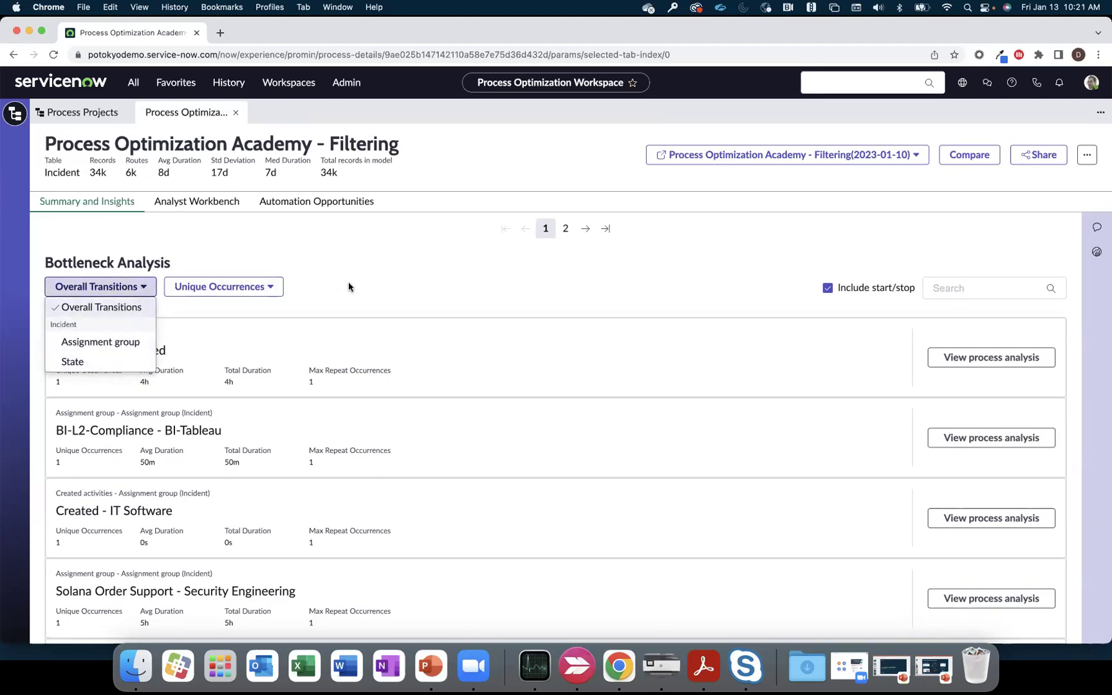
{"action": "left_click", "coordinate": [484, 303]}
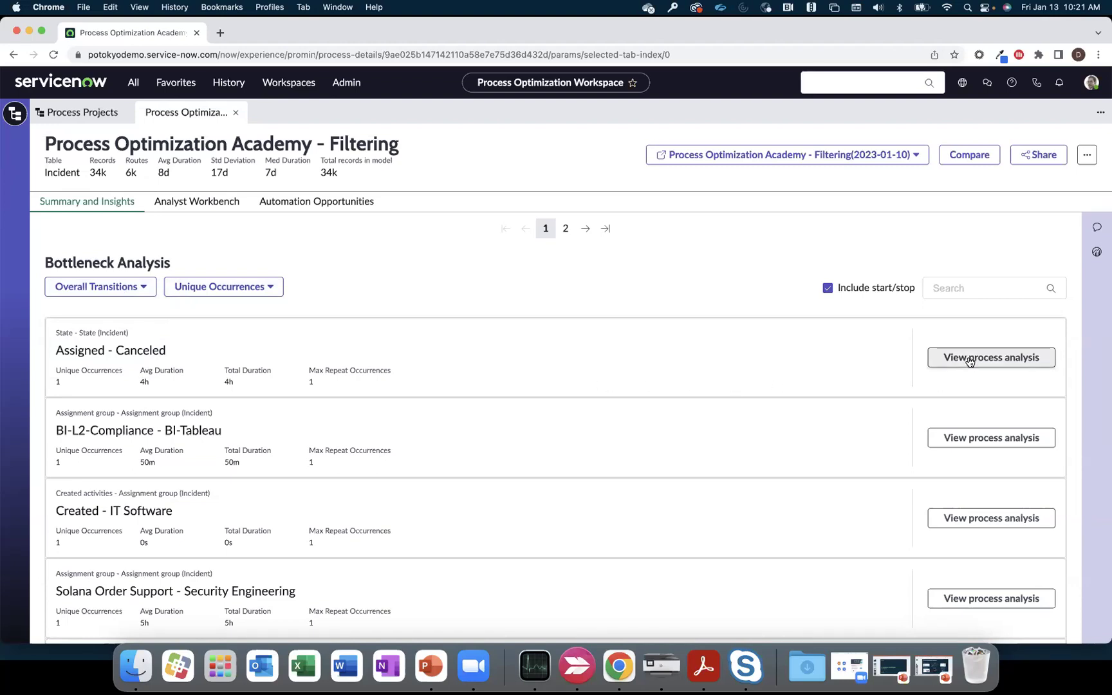
{"action": "scroll", "coordinate": [970, 360], "scroll_direction": "up", "scroll_amount": 5}
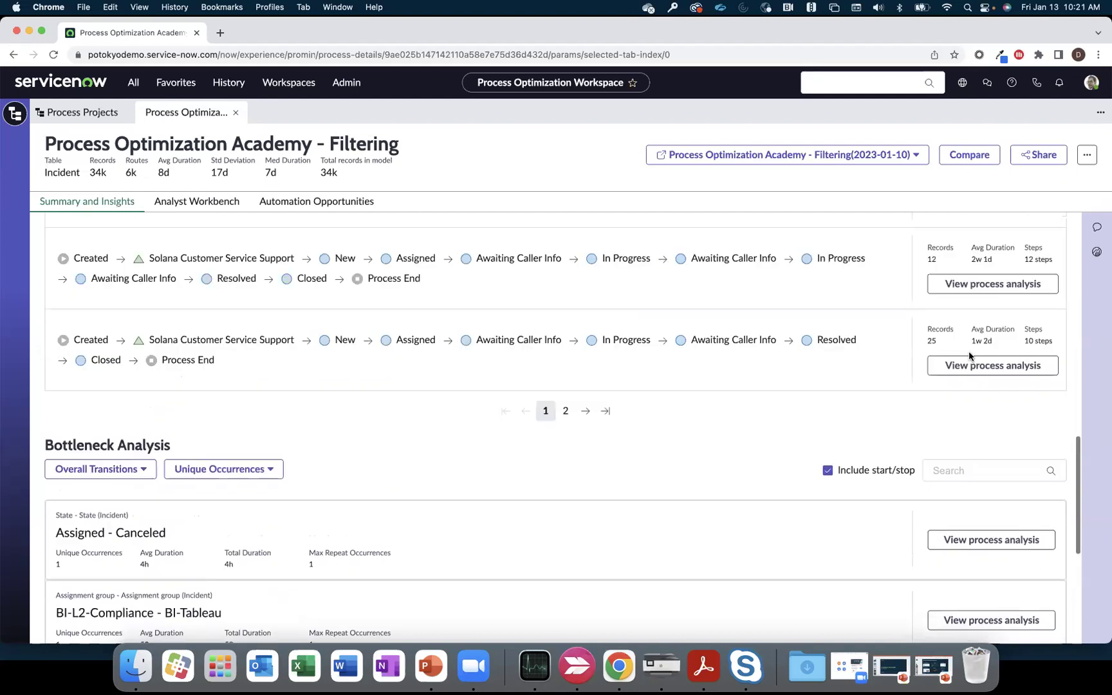
{"action": "scroll", "coordinate": [970, 358], "scroll_direction": "up", "scroll_amount": 3}
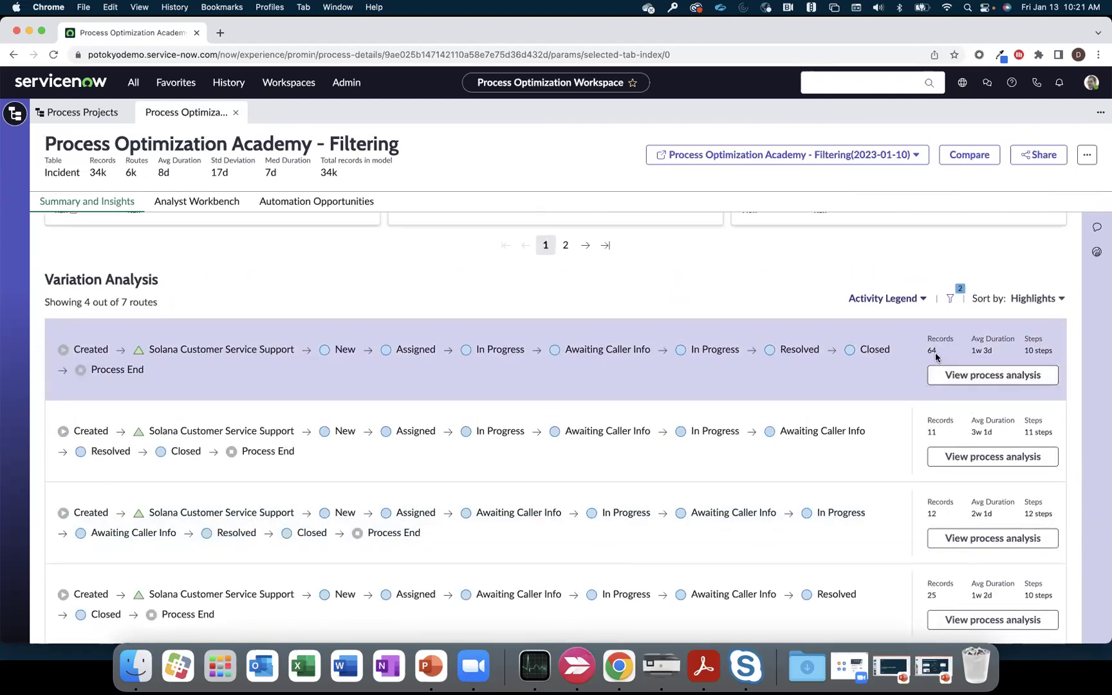
{"action": "mouse_move", "coordinate": [930, 350]}
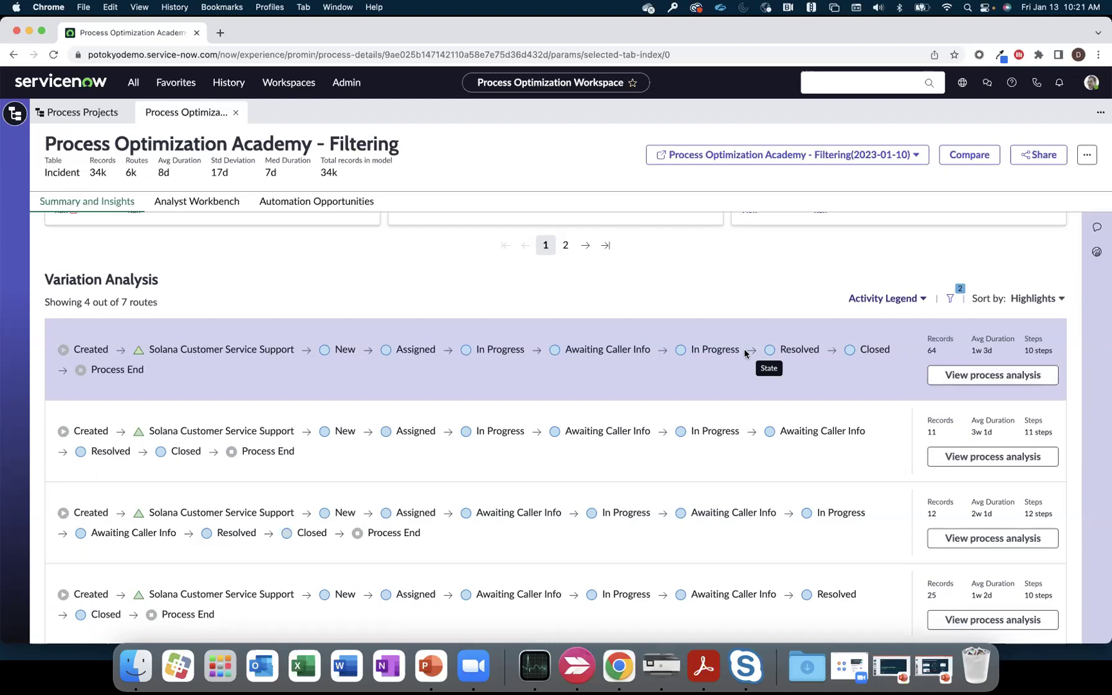
Open the Automation Opportunities report and examine the expanded details of ITSM - Issue - Hardware - Troubleshoot.
{"action": "left_click", "coordinate": [348, 204]}
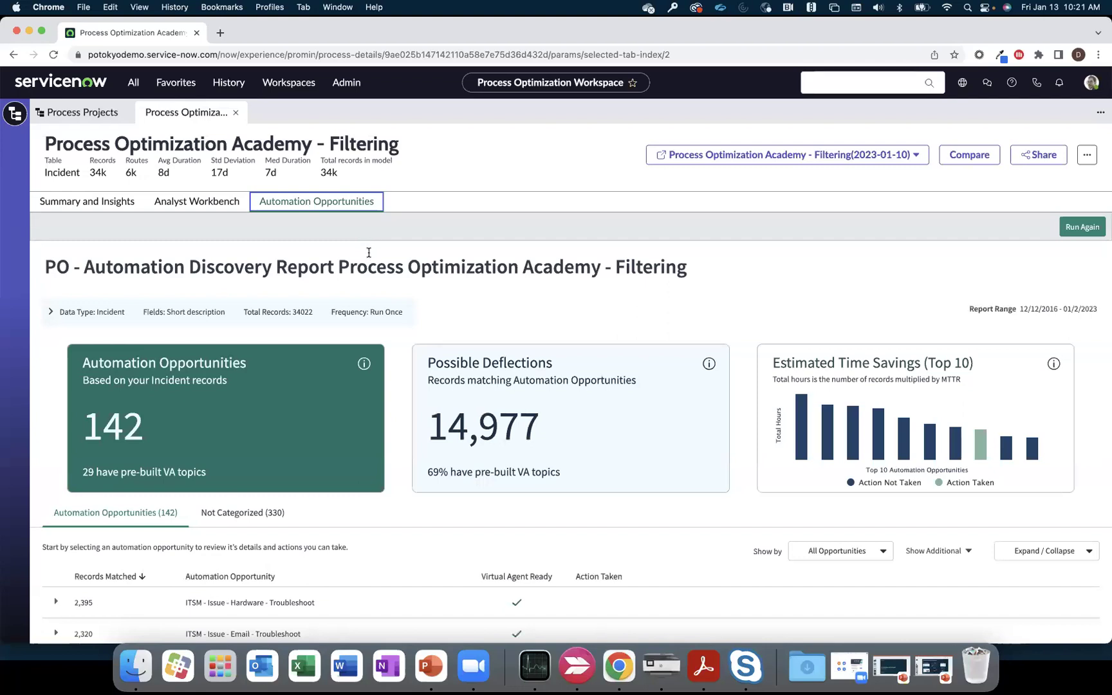
{"action": "scroll", "coordinate": [369, 252], "scroll_direction": "down", "scroll_amount": 2}
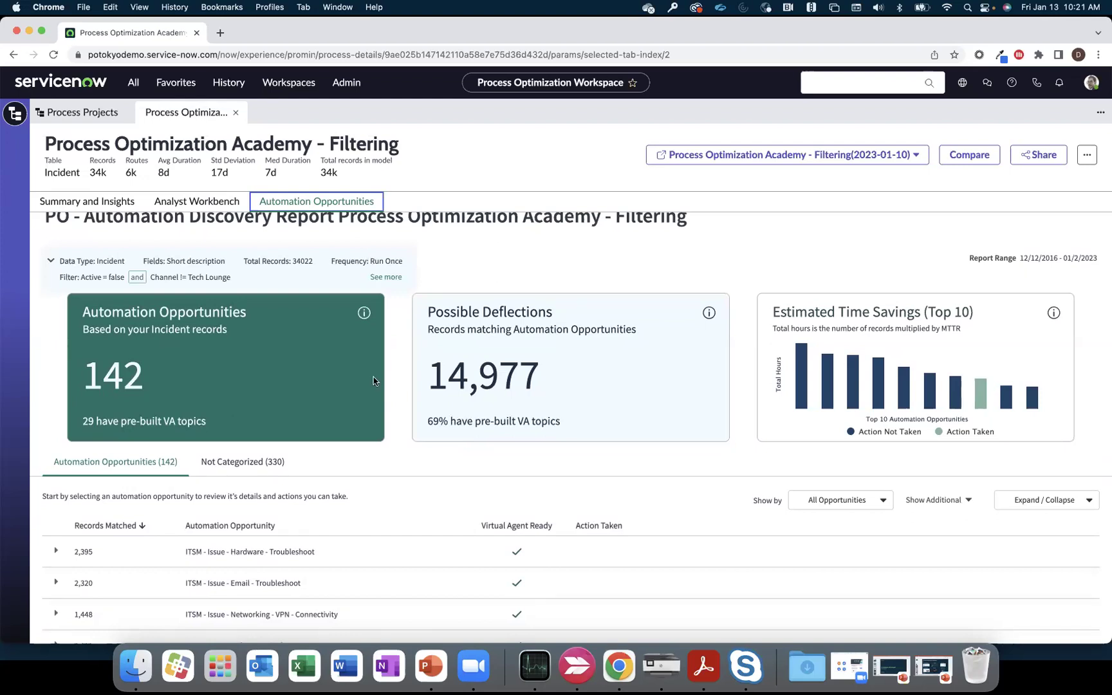
{"action": "scroll", "coordinate": [373, 381], "scroll_direction": "down", "scroll_amount": 3}
{"action": "scroll", "coordinate": [373, 381], "scroll_direction": "down", "scroll_amount": 2}
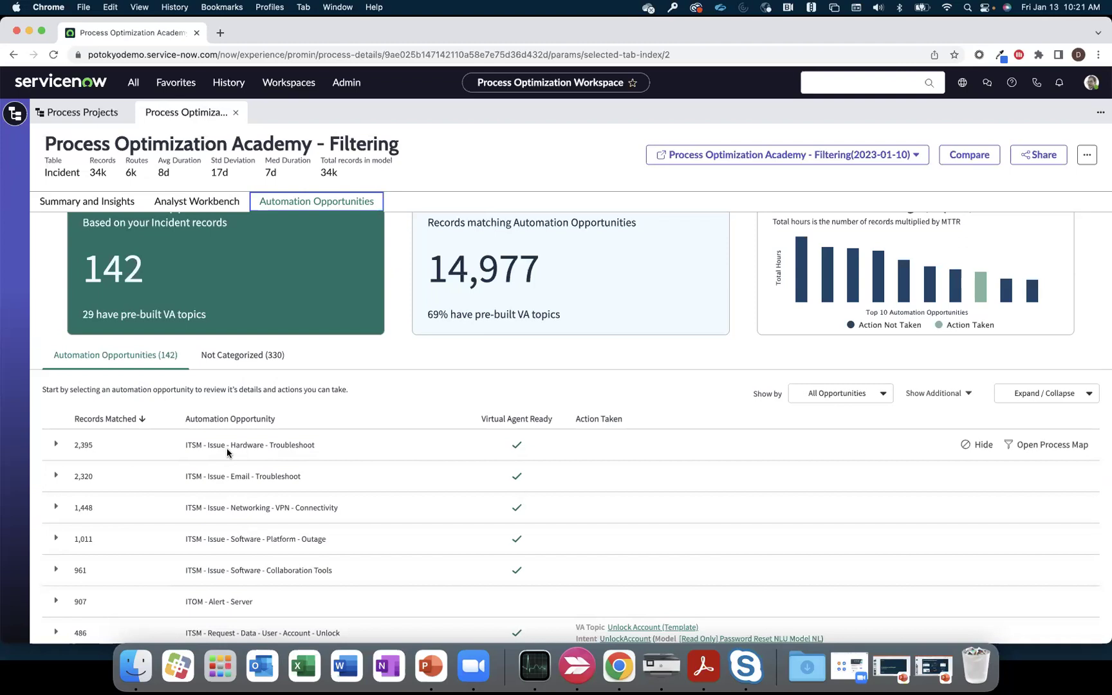
{"action": "left_click", "coordinate": [57, 446]}
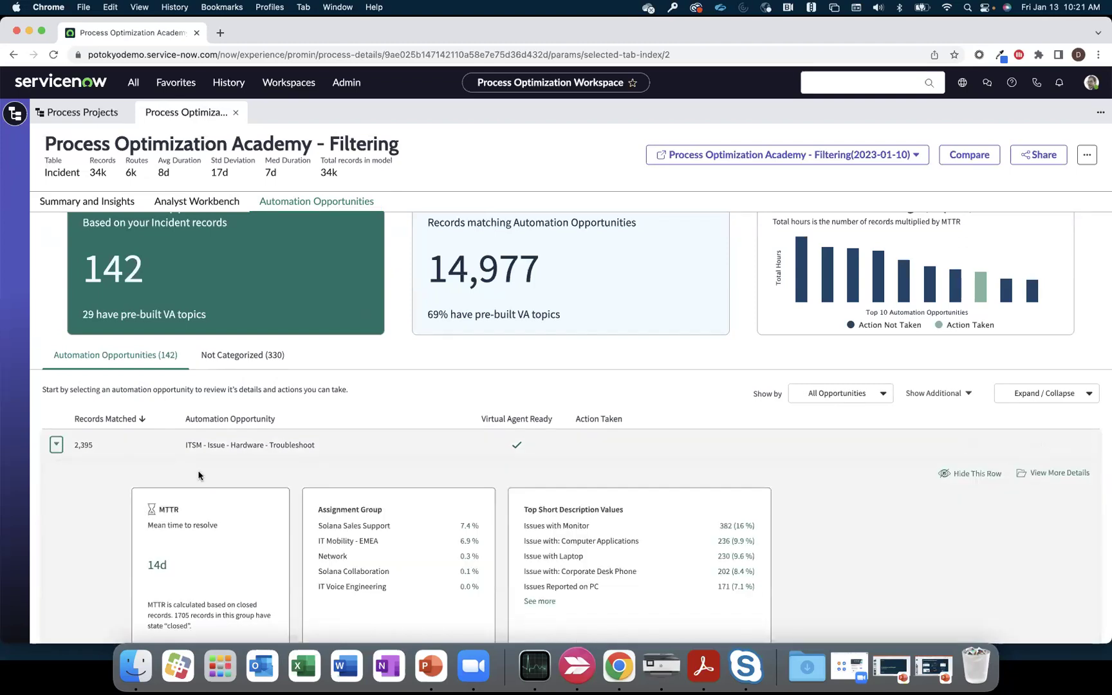
{"action": "scroll", "coordinate": [199, 475], "scroll_direction": "down", "scroll_amount": 2}
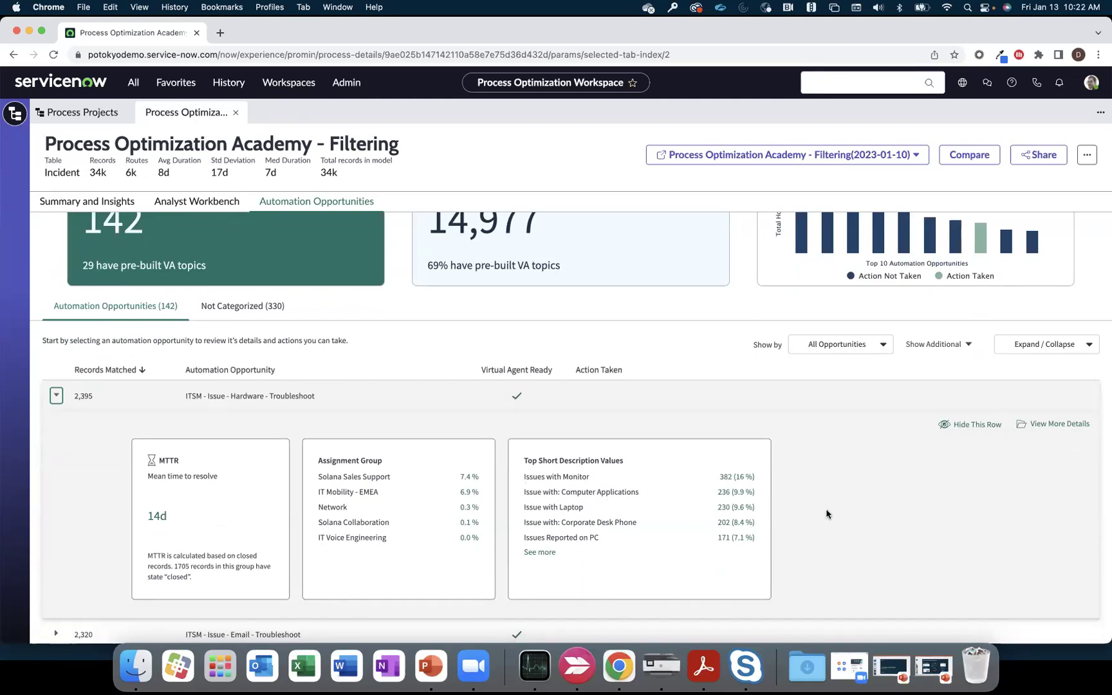
{"action": "mouse_move", "coordinate": [899, 395]}
Return to Summary and Insights and open the finding Incidents that go into "Awaiting User Info" in the Analyst Workbench.
{"action": "left_click", "coordinate": [104, 206]}
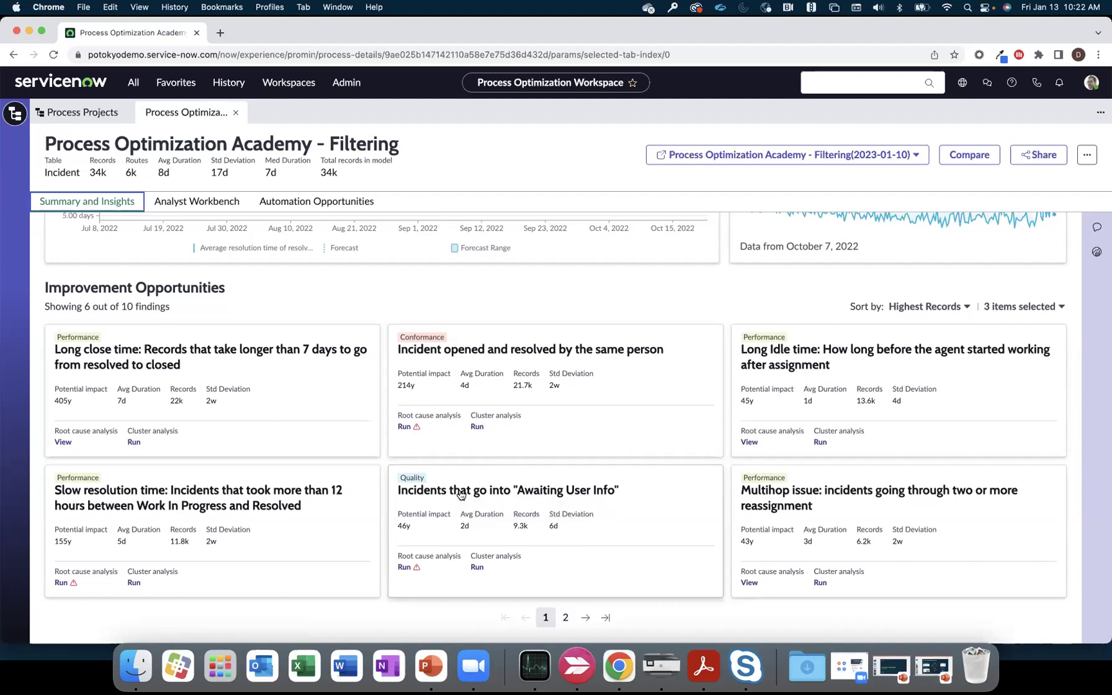
{"action": "key", "text": "Right"}
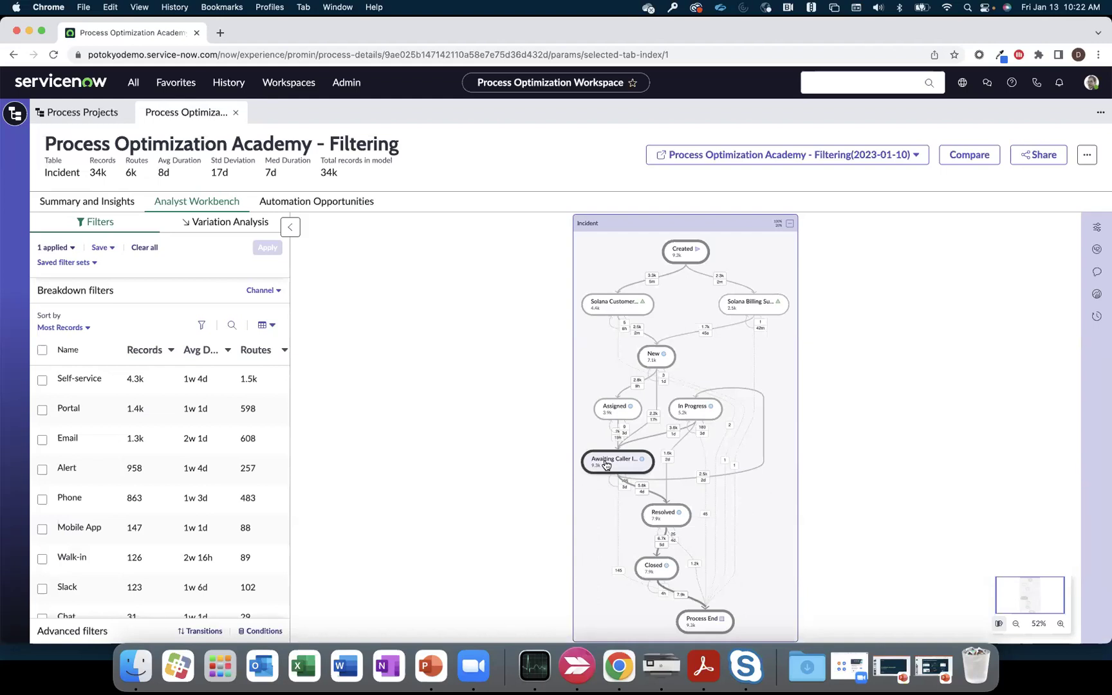
Show the breakdown filters by Assignment group, and switch the breakdown to Category.
{"action": "left_click", "coordinate": [275, 290]}
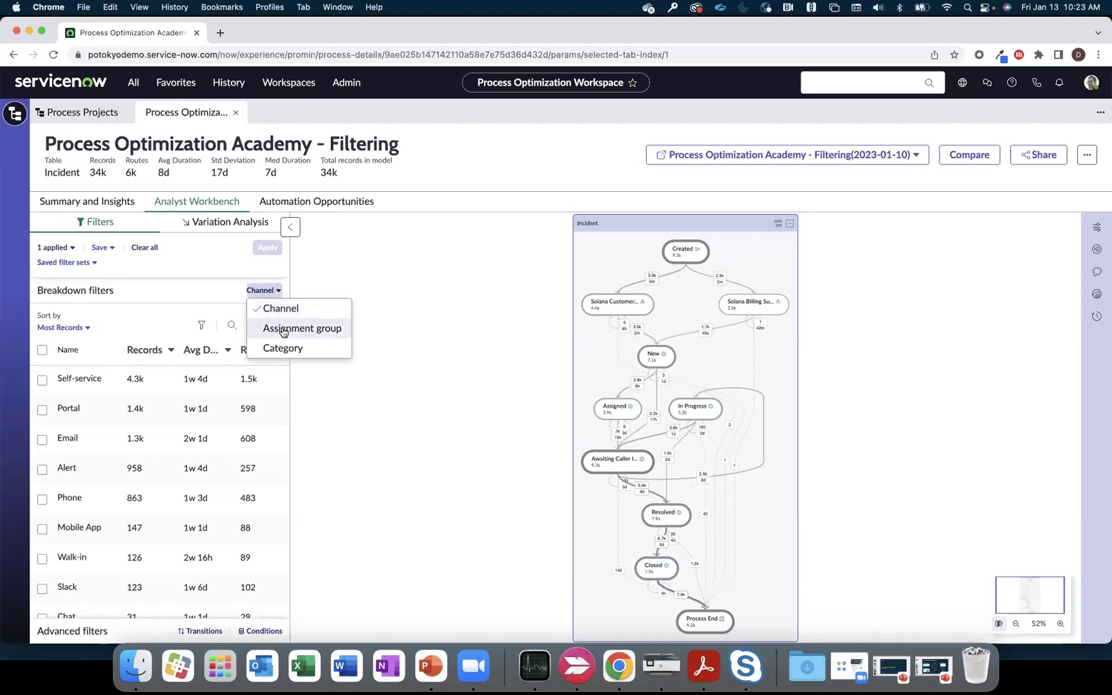
{"action": "left_click", "coordinate": [283, 329]}
{"action": "left_click", "coordinate": [277, 291]}
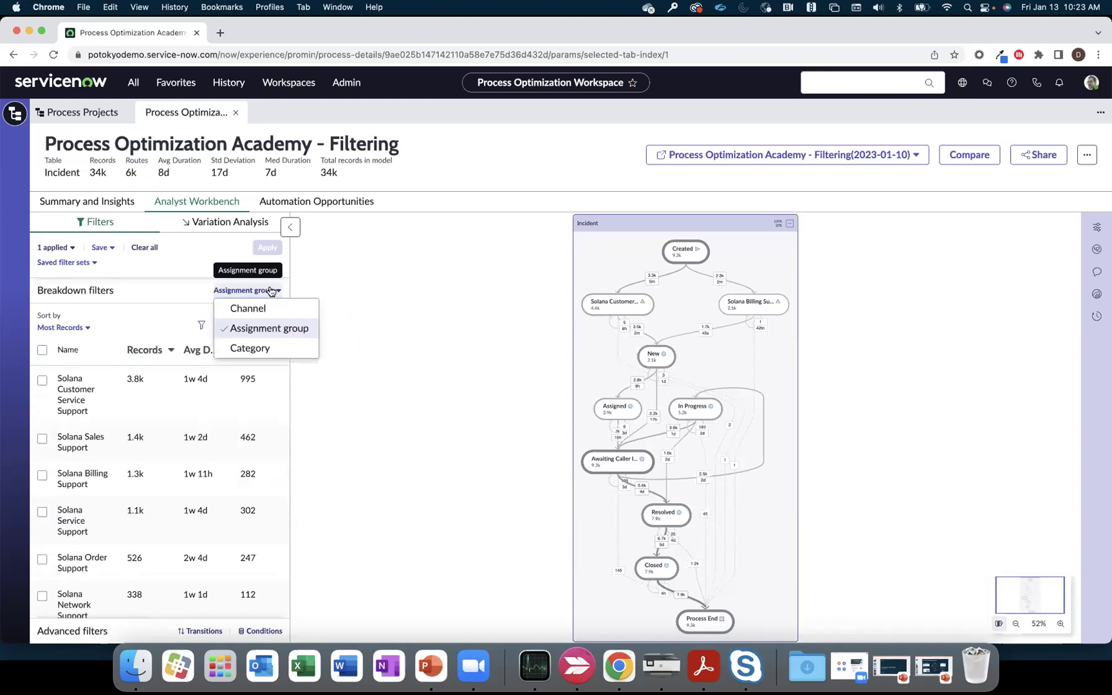
{"action": "left_click", "coordinate": [277, 347]}
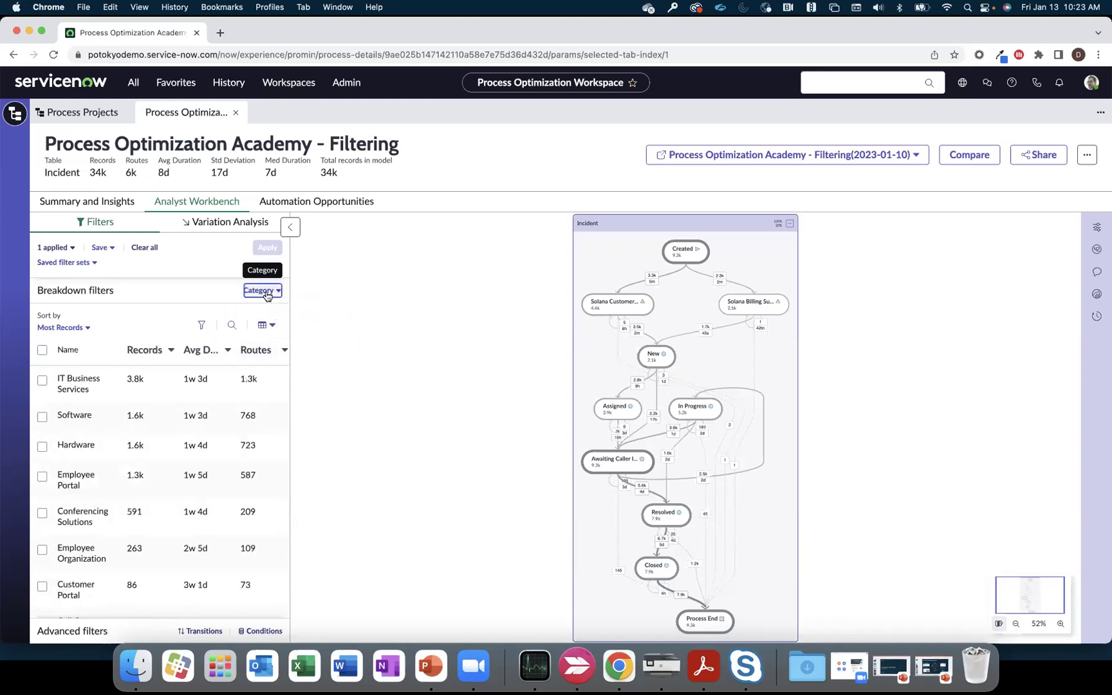
Switch the breakdown to Channel and filter the process map to the Email channel.
{"action": "left_click", "coordinate": [267, 294]}
{"action": "left_click", "coordinate": [278, 309]}
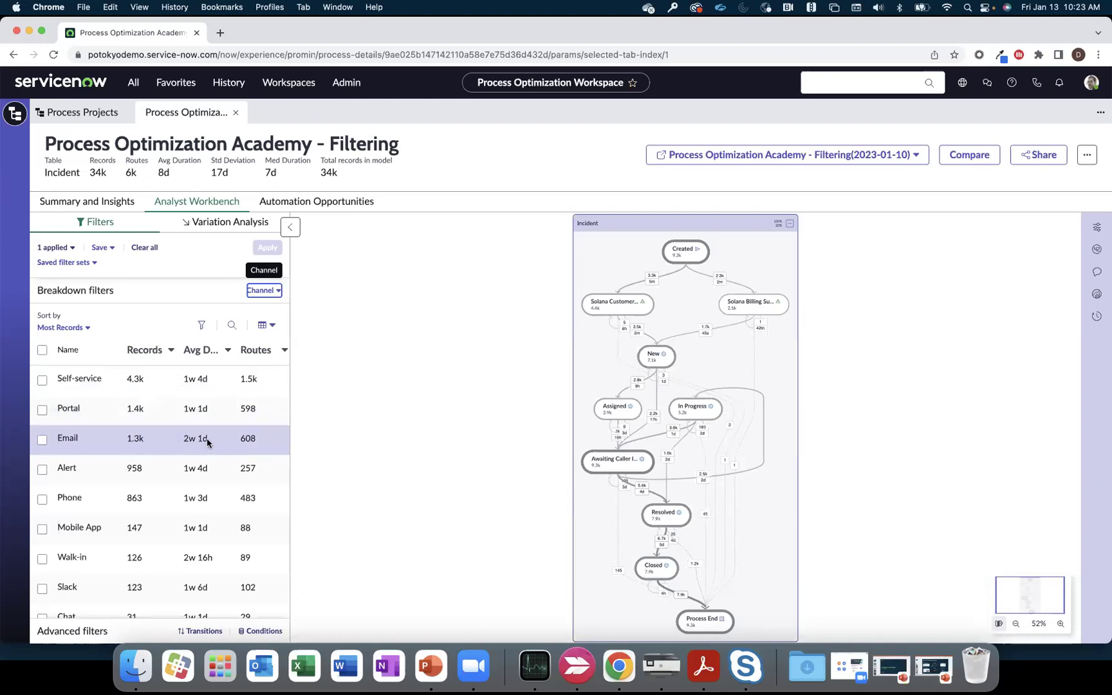
{"action": "left_click", "coordinate": [42, 441]}
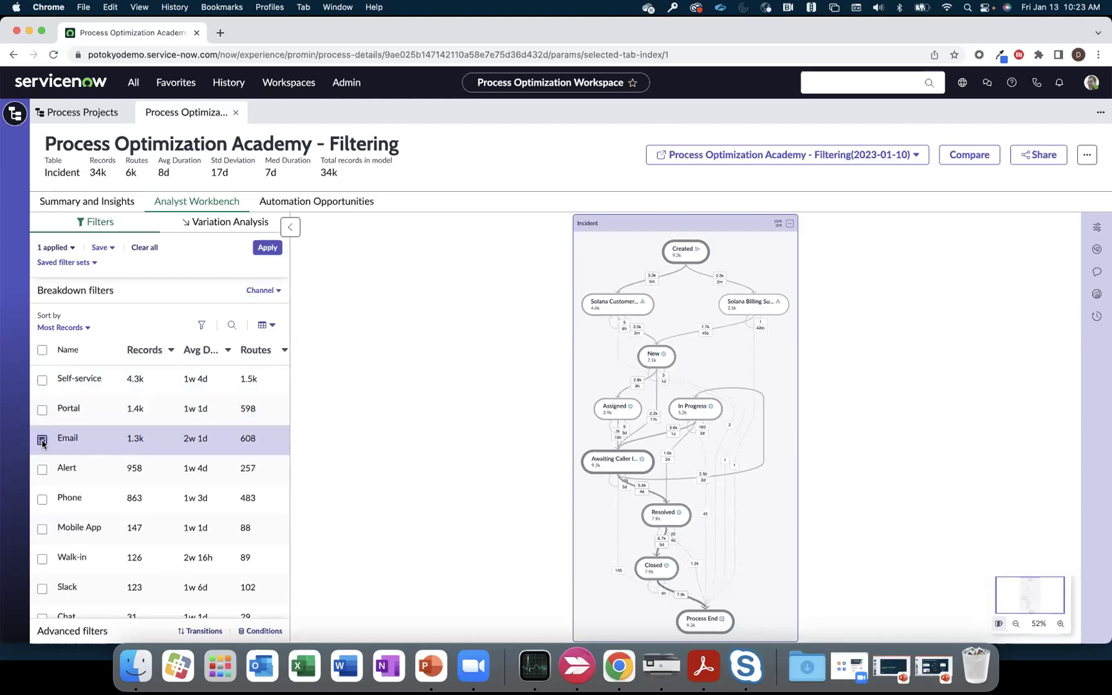
{"action": "left_click", "coordinate": [268, 249]}
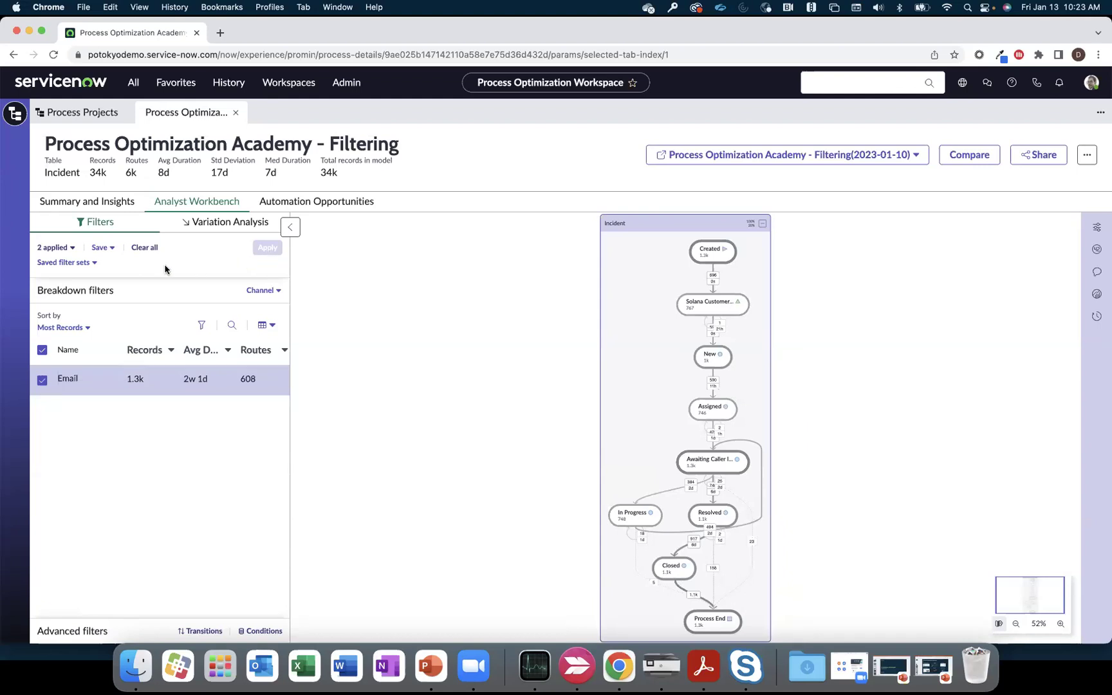
Review the list of currently applied filters and the saved filter sets.
{"action": "left_click", "coordinate": [71, 248]}
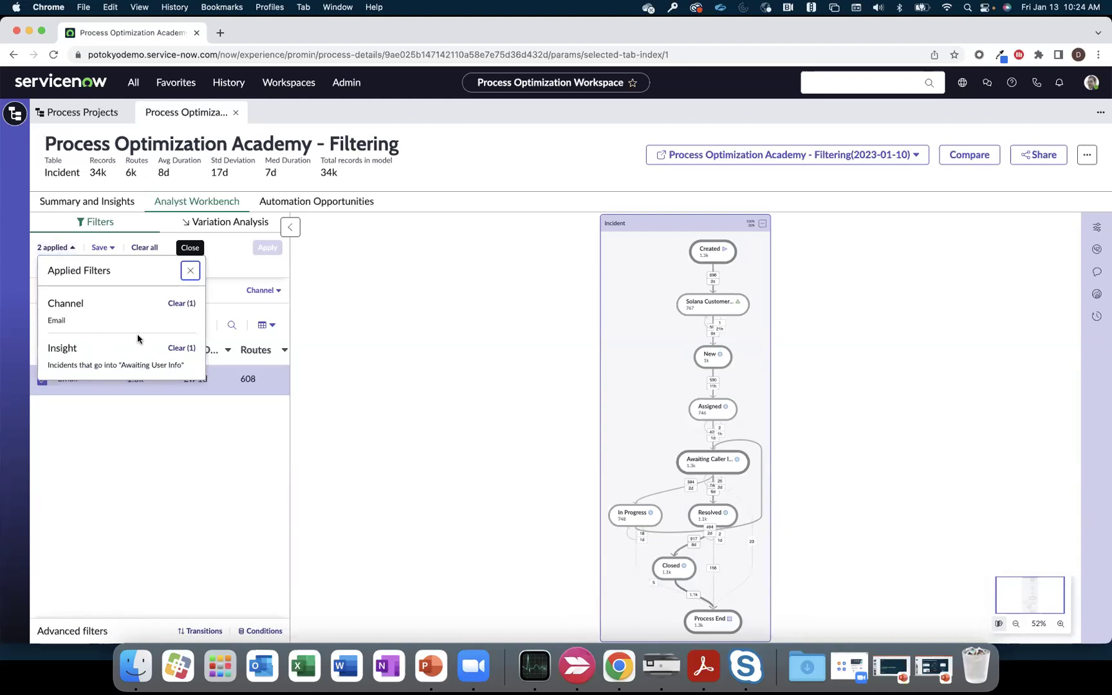
{"action": "left_click", "coordinate": [192, 272]}
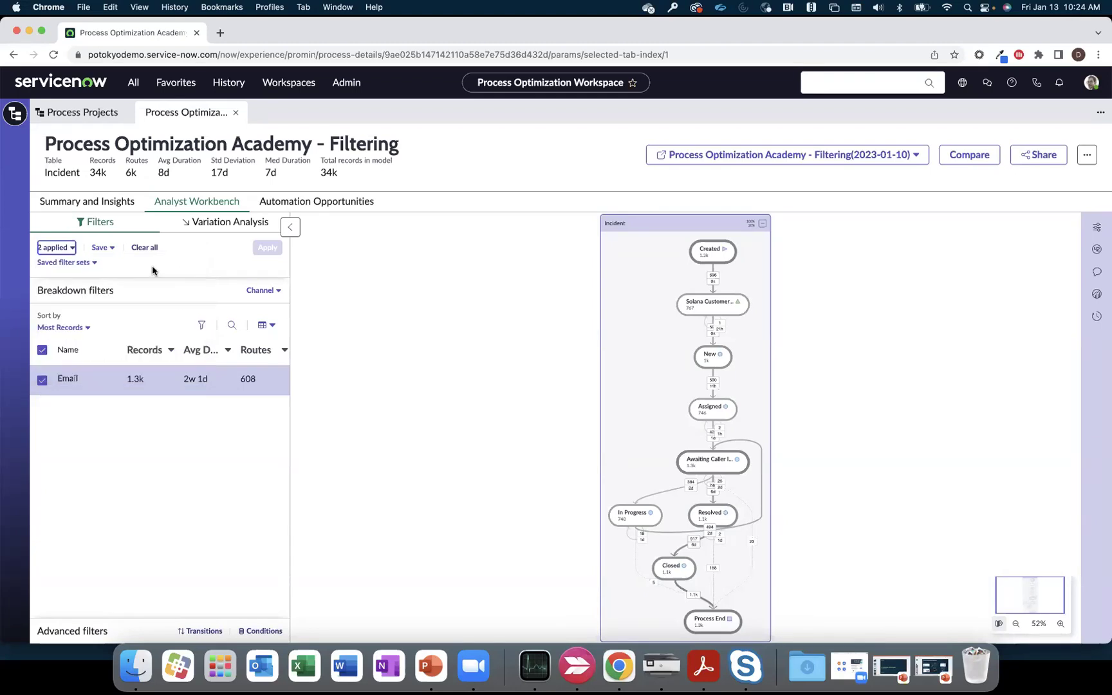
{"action": "left_click", "coordinate": [89, 263]}
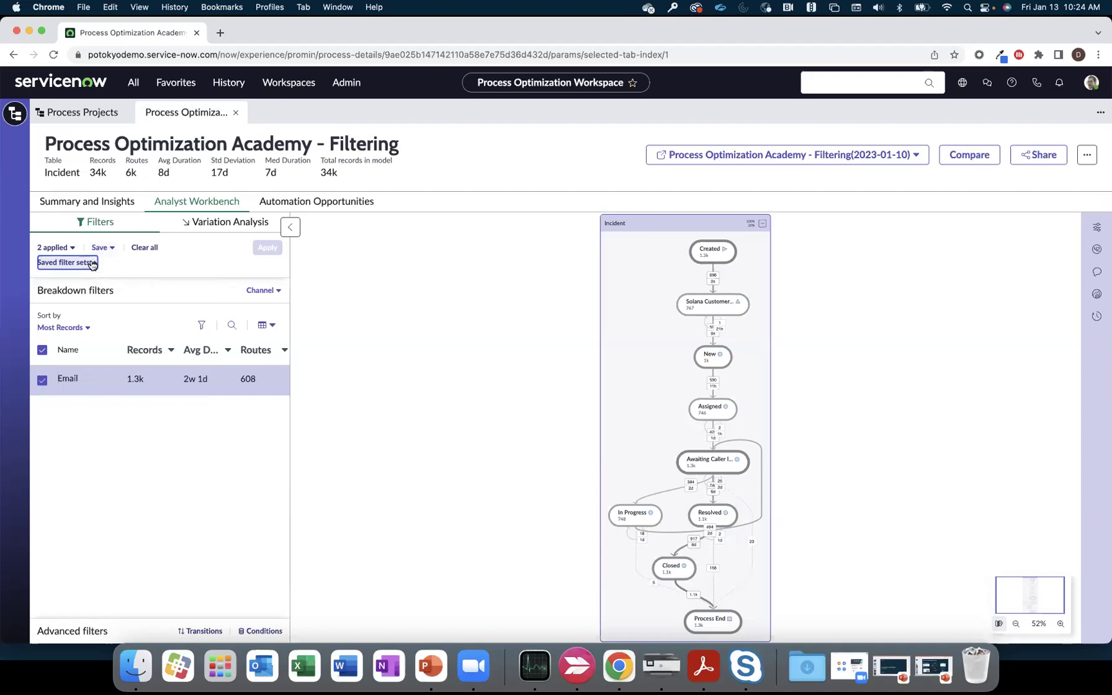
{"action": "left_click", "coordinate": [92, 264]}
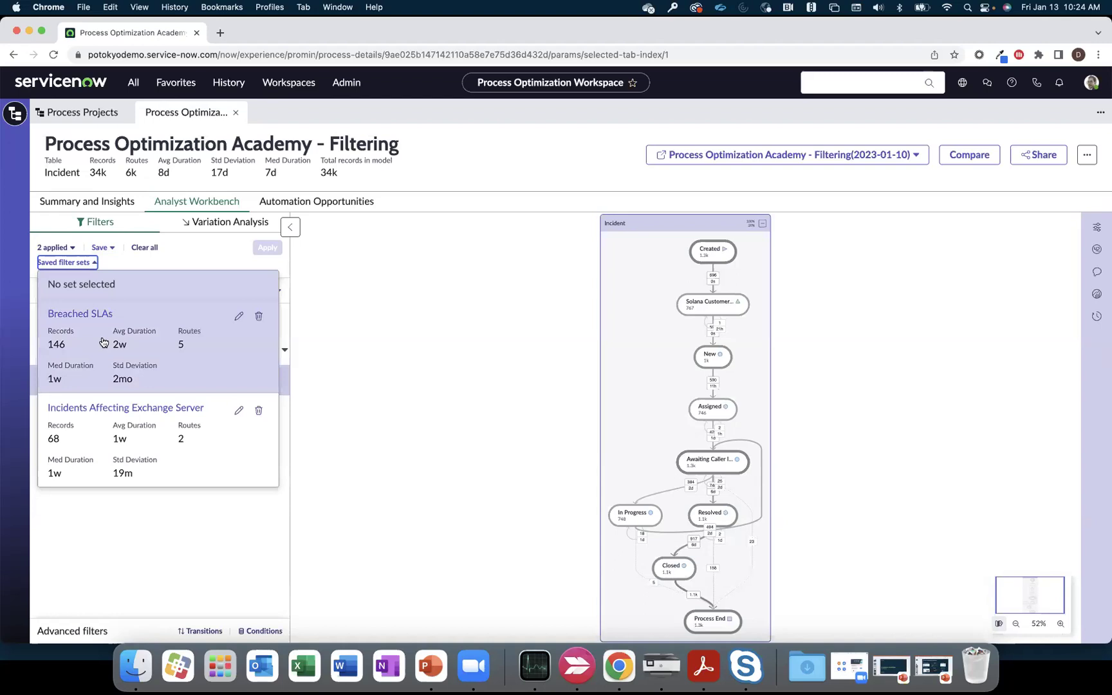
{"action": "mouse_move", "coordinate": [114, 351]}
{"action": "left_click", "coordinate": [92, 263]}
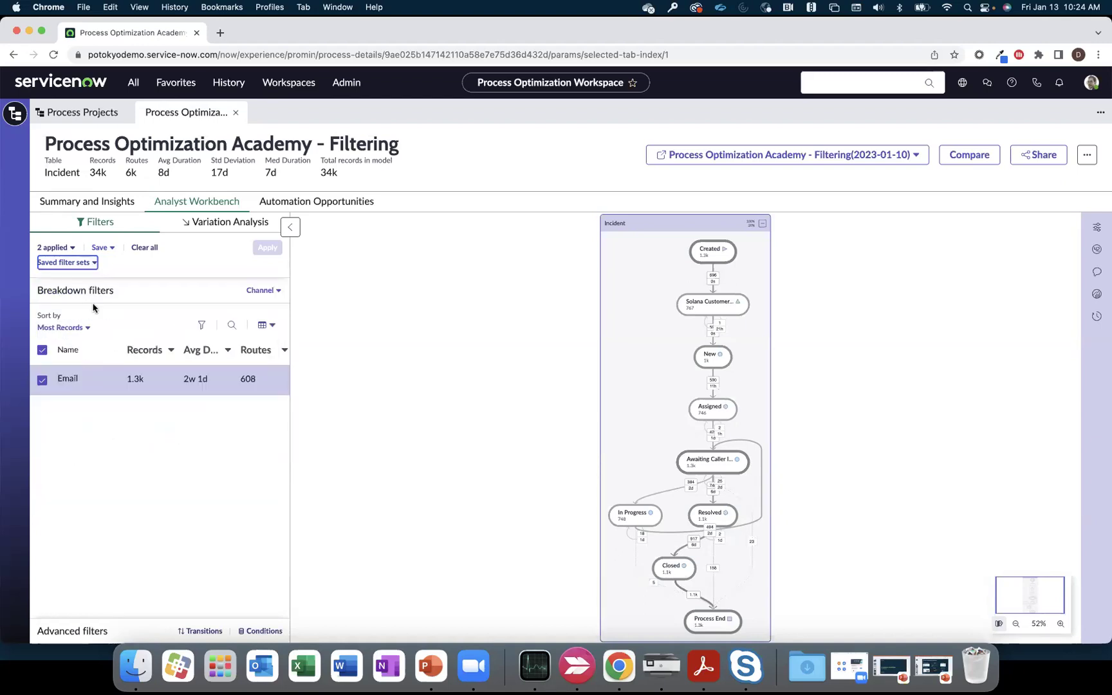
Clear all applied filters and switch the breakdown to Assignment group.
{"action": "left_click", "coordinate": [147, 249]}
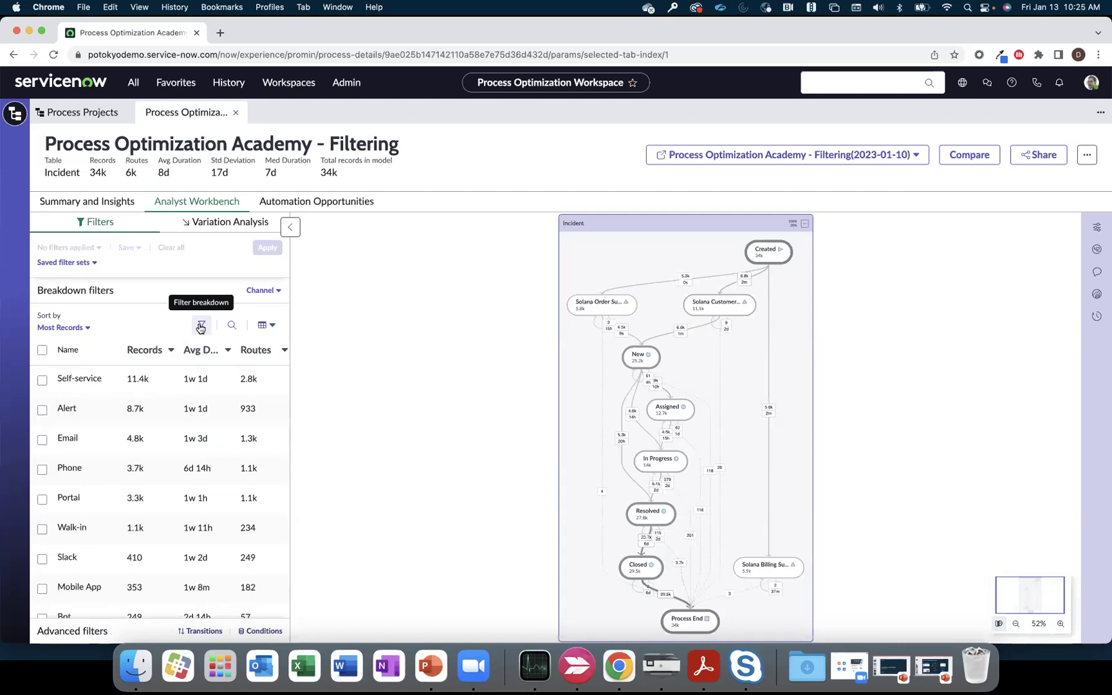
{"action": "left_click", "coordinate": [262, 291]}
{"action": "left_click", "coordinate": [264, 329]}
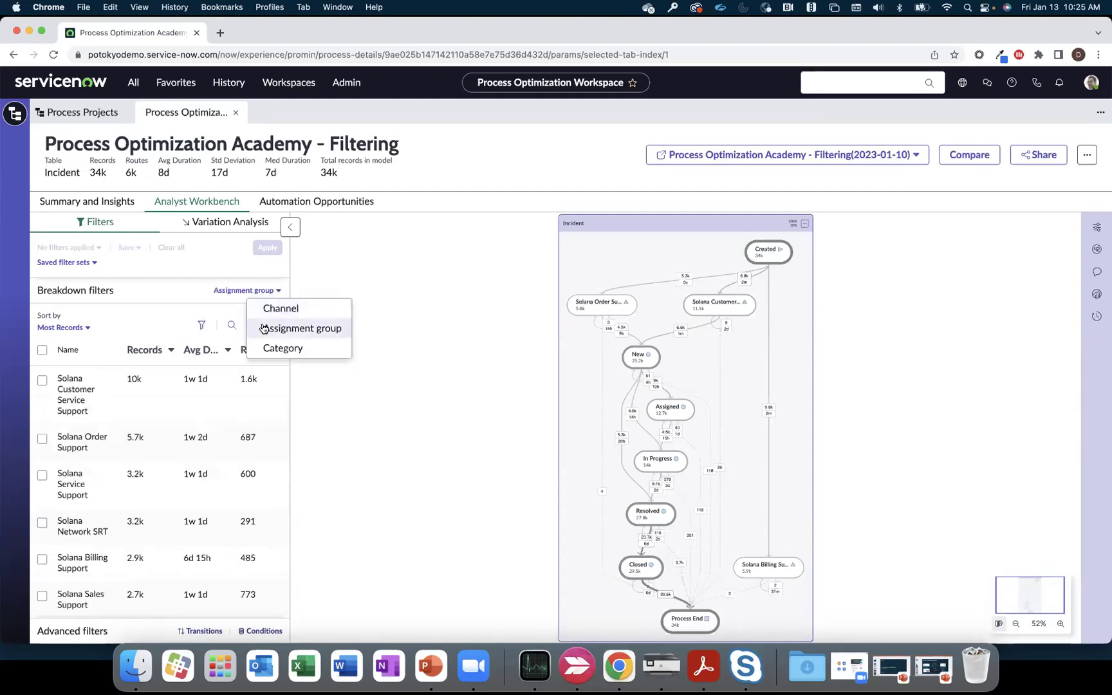
Start a breakdown filter for assignment groups with Avg Duration greater than or is 30 days.
{"action": "left_click", "coordinate": [202, 327]}
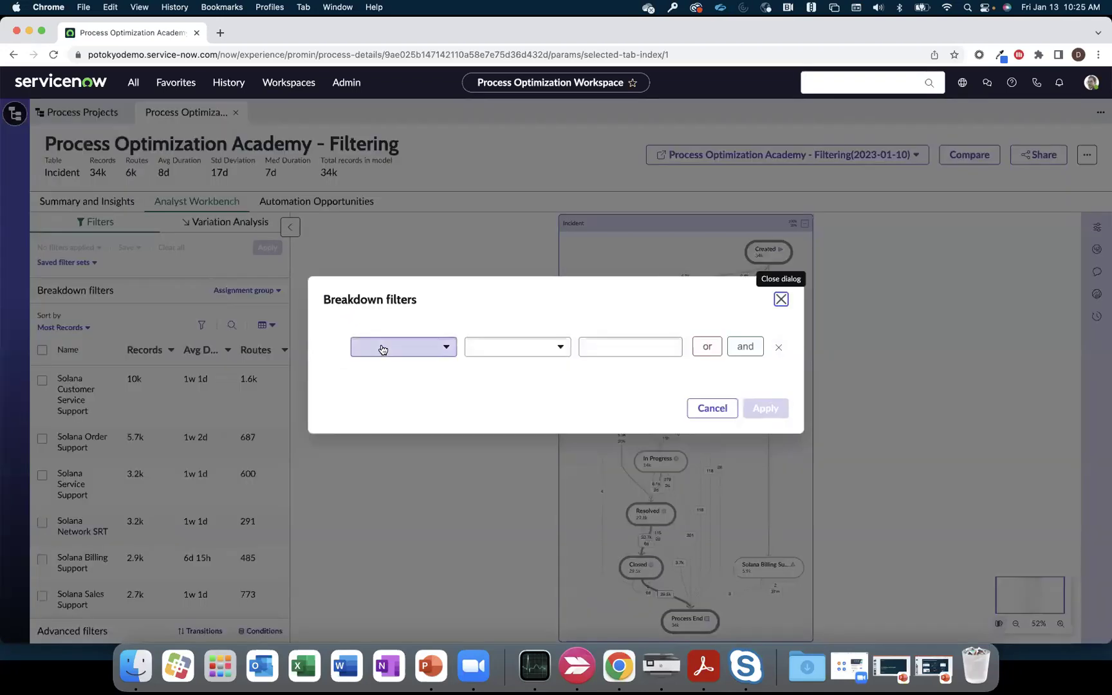
{"action": "left_click", "coordinate": [382, 349]}
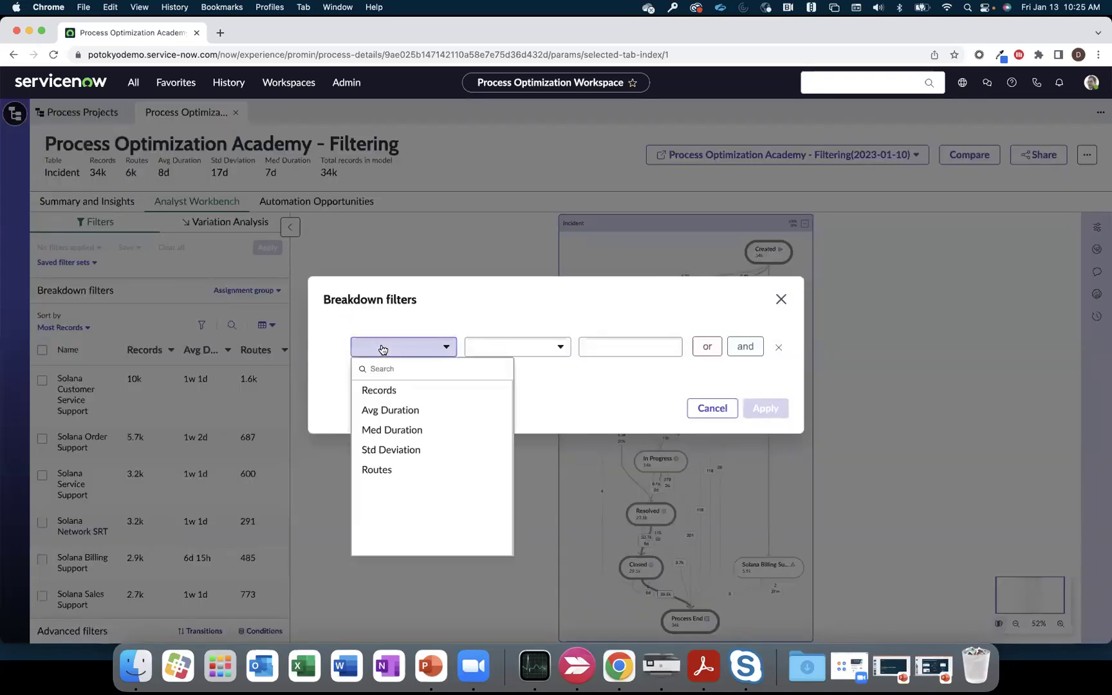
{"action": "left_click", "coordinate": [384, 418]}
{"action": "left_click", "coordinate": [569, 310]}
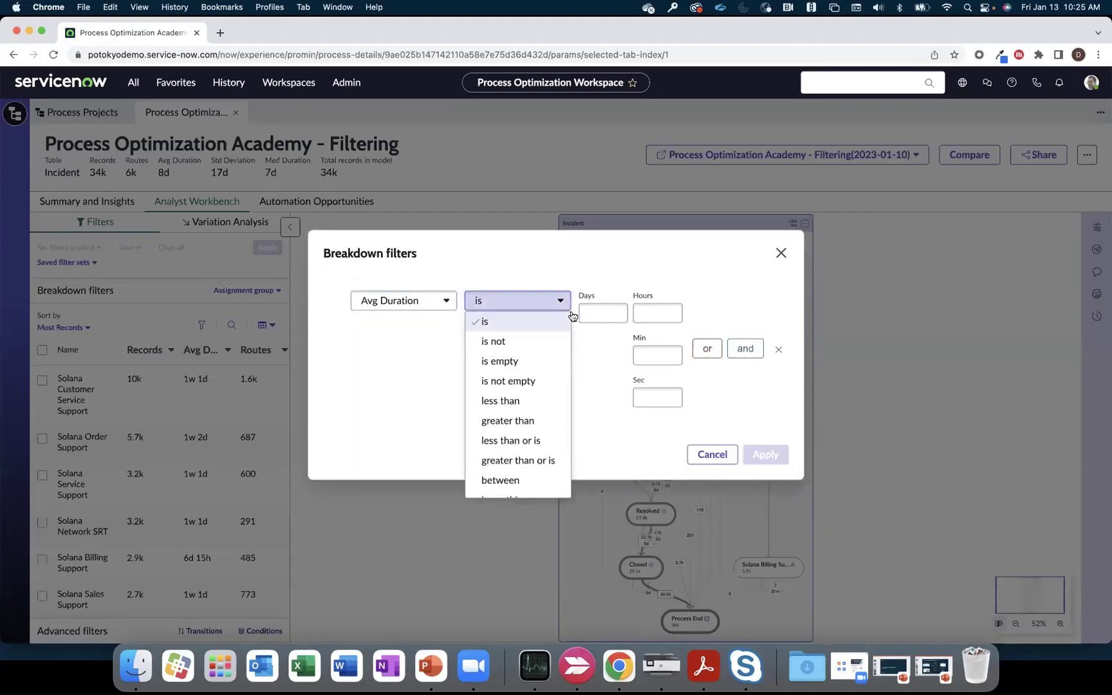
{"action": "left_click", "coordinate": [528, 421]}
{"action": "left_click", "coordinate": [601, 314]}
{"action": "type", "text": "30"}
{"action": "left_click", "coordinate": [547, 303]}
{"action": "left_click", "coordinate": [534, 460]}
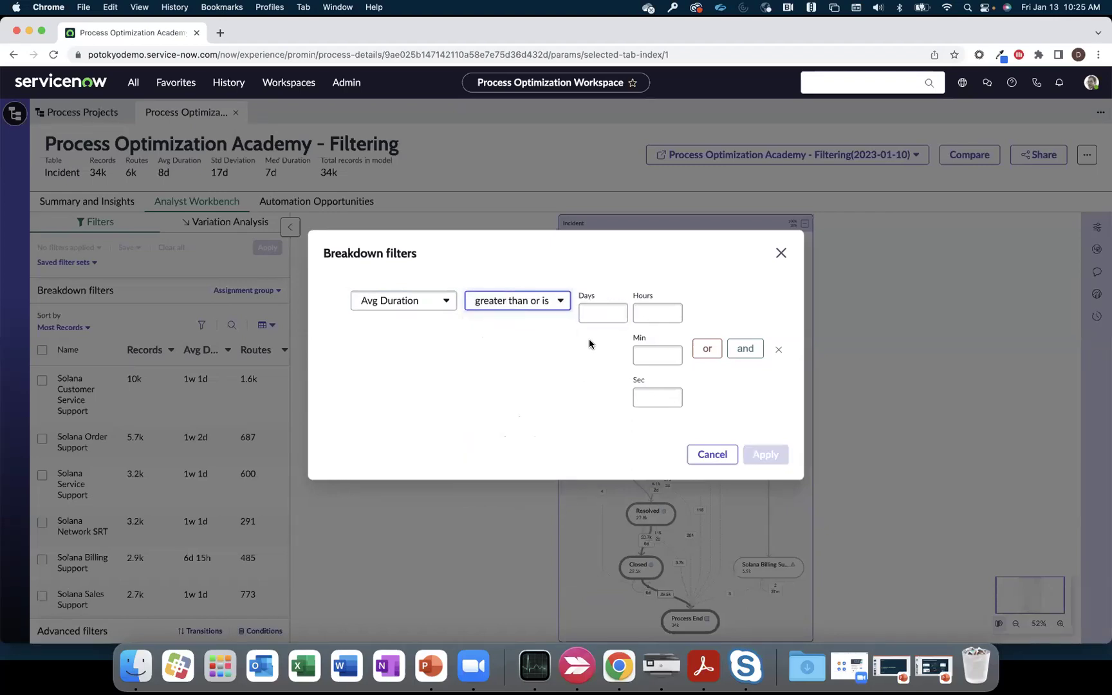
{"action": "left_click", "coordinate": [597, 317]}
{"action": "type", "text": "30"}
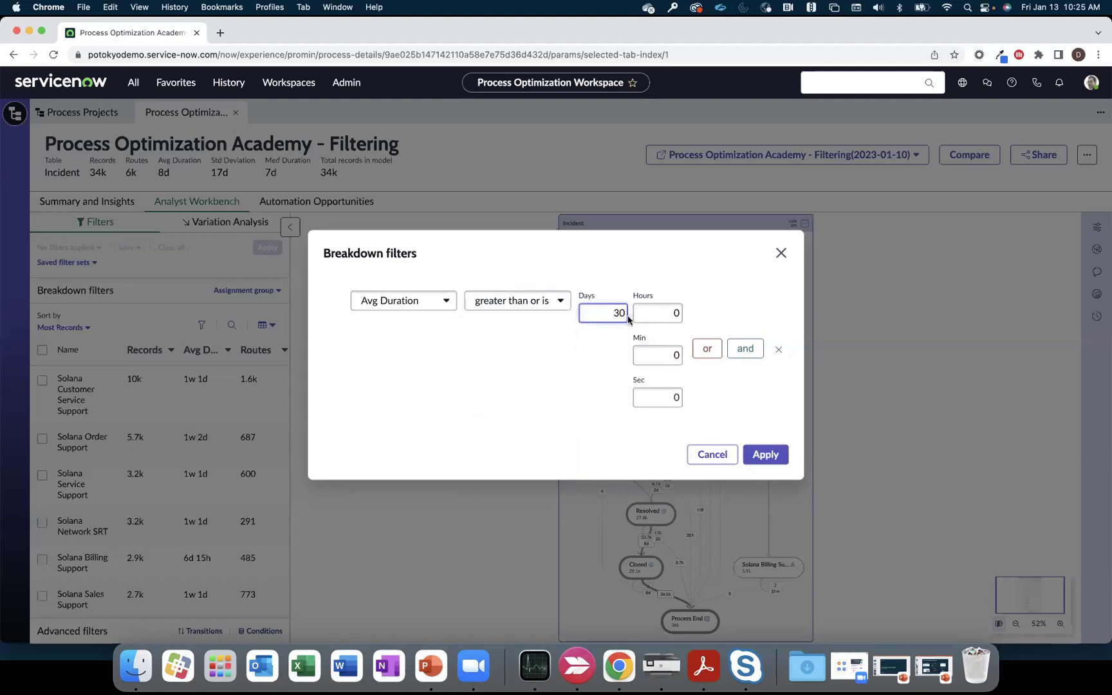
Add an "and" condition for Records greater than or is 10, and apply the breakdown filter.
{"action": "left_click", "coordinate": [740, 348]}
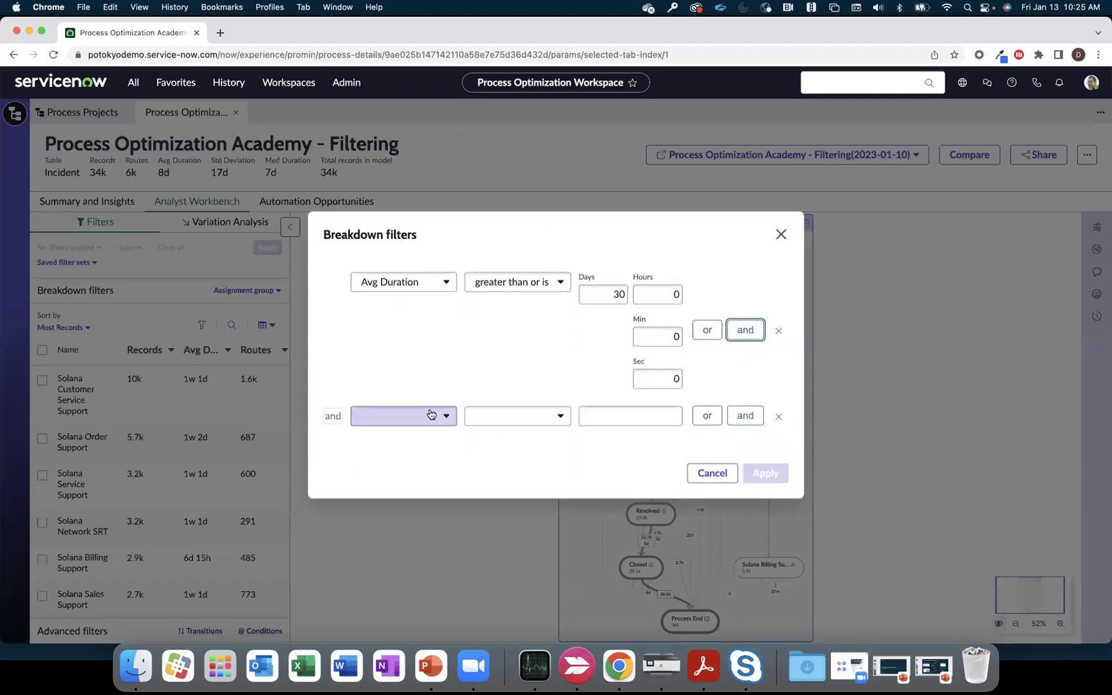
{"action": "left_click", "coordinate": [431, 416]}
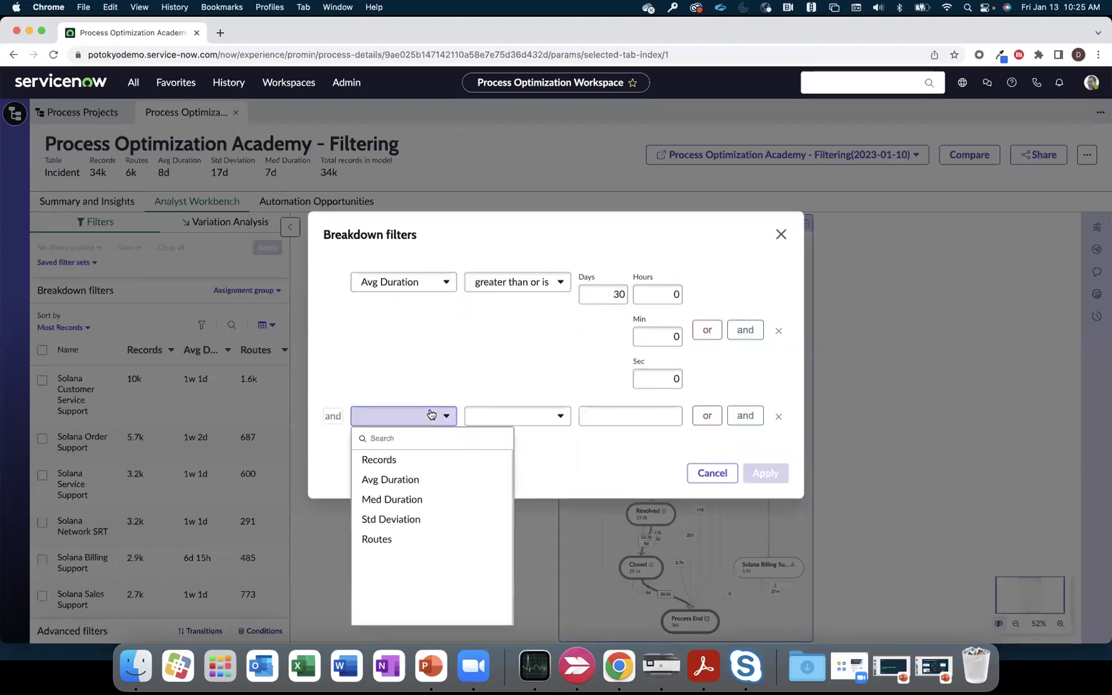
{"action": "left_click", "coordinate": [411, 459]}
{"action": "left_click", "coordinate": [517, 425]}
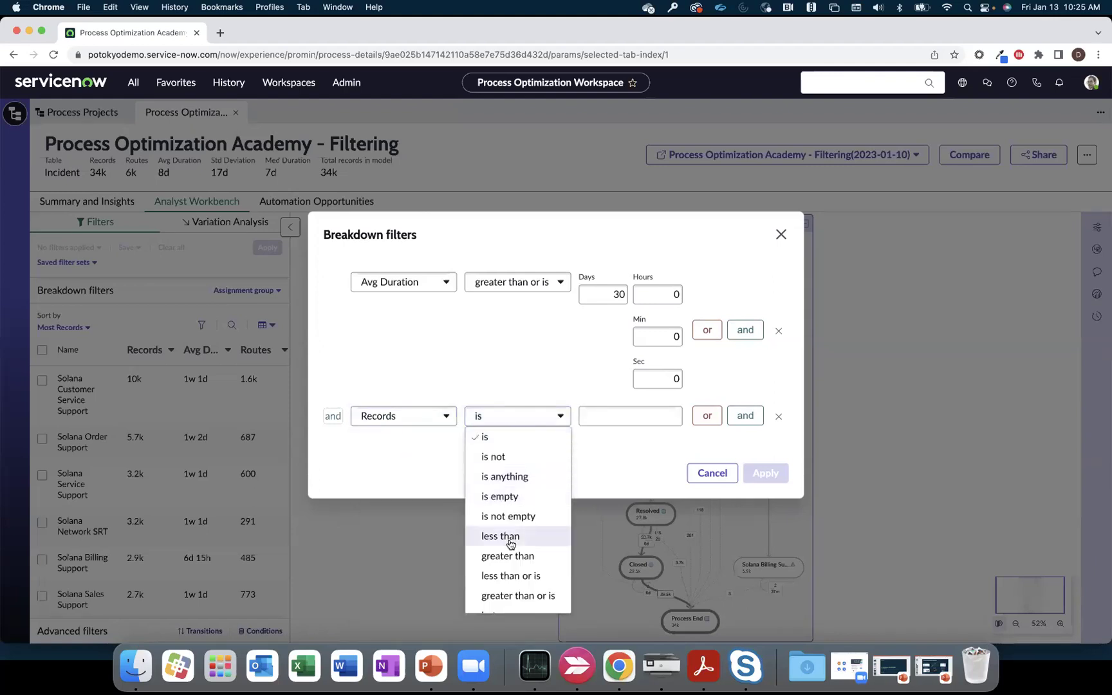
{"action": "left_click", "coordinate": [518, 596]}
{"action": "left_click", "coordinate": [623, 422]}
{"action": "type", "text": "10"}
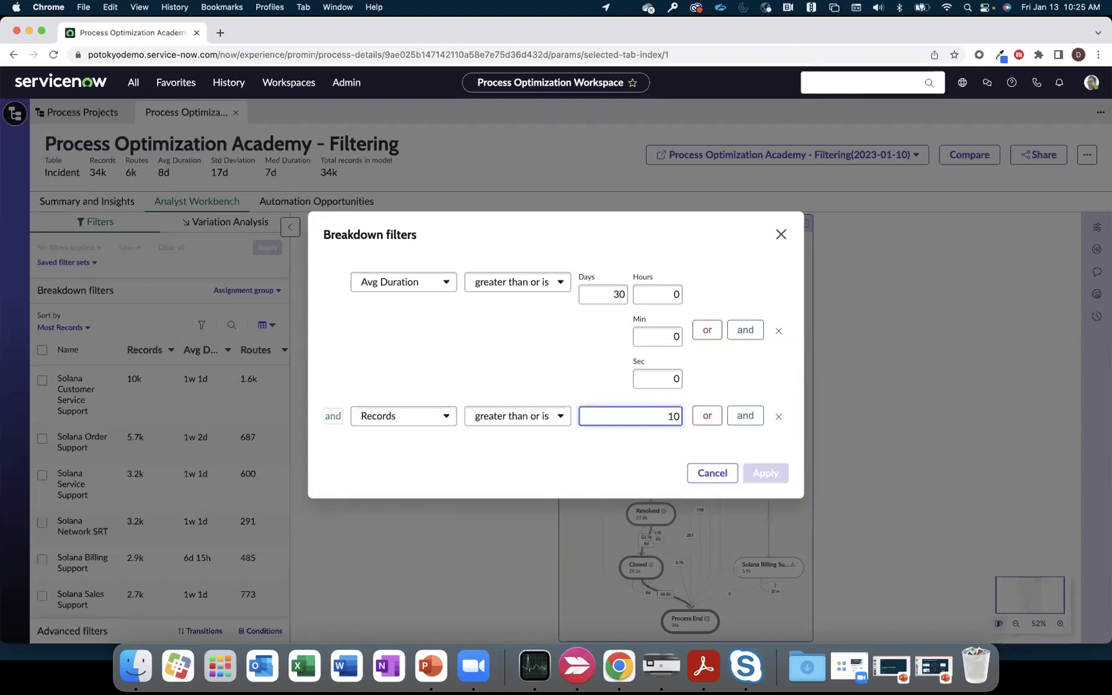
{"action": "left_click", "coordinate": [642, 451]}
{"action": "left_click", "coordinate": [756, 471]}
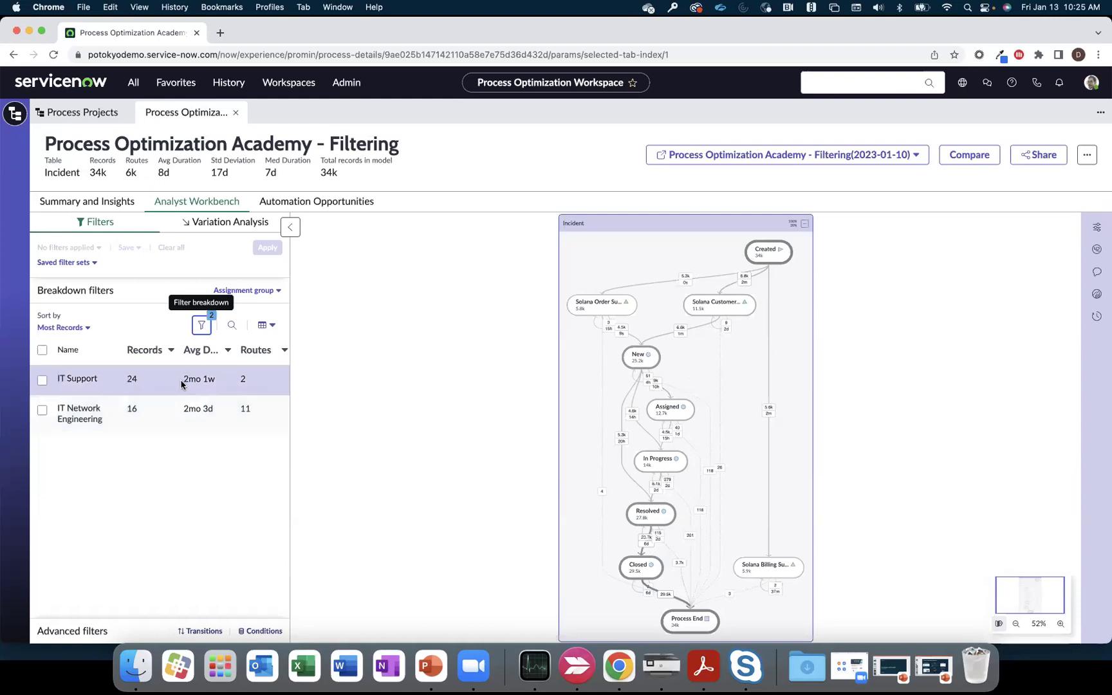
Clear the conditions of the Assignment group breakdown filter.
{"action": "mouse_move", "coordinate": [206, 382]}
{"action": "left_click", "coordinate": [203, 326]}
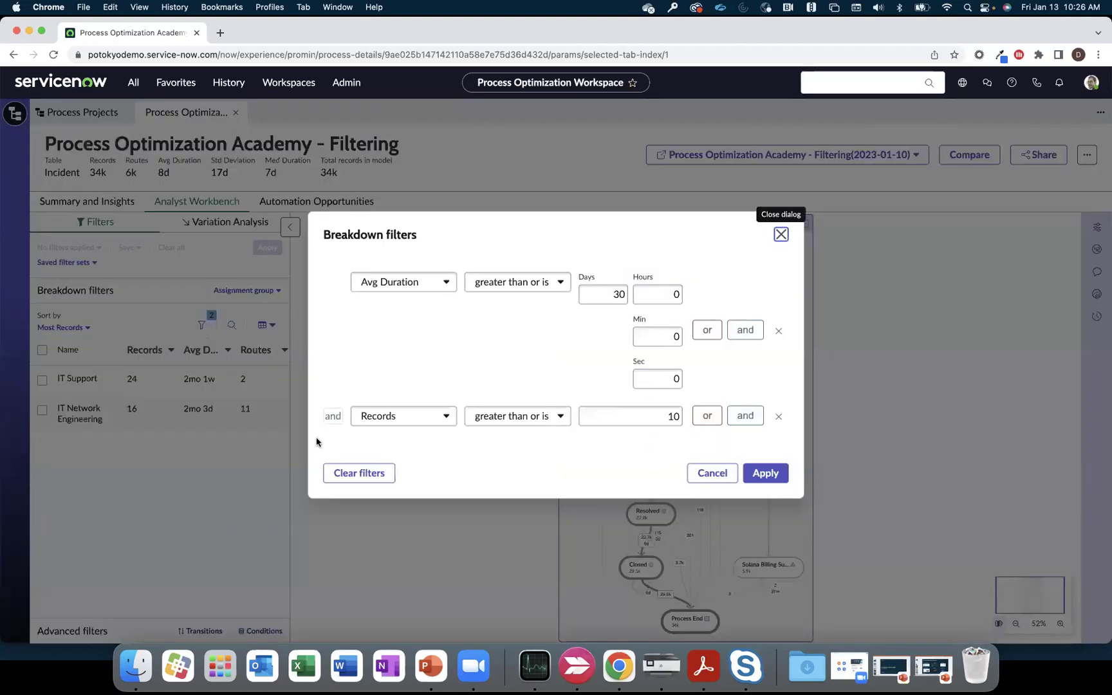
{"action": "left_click", "coordinate": [347, 477]}
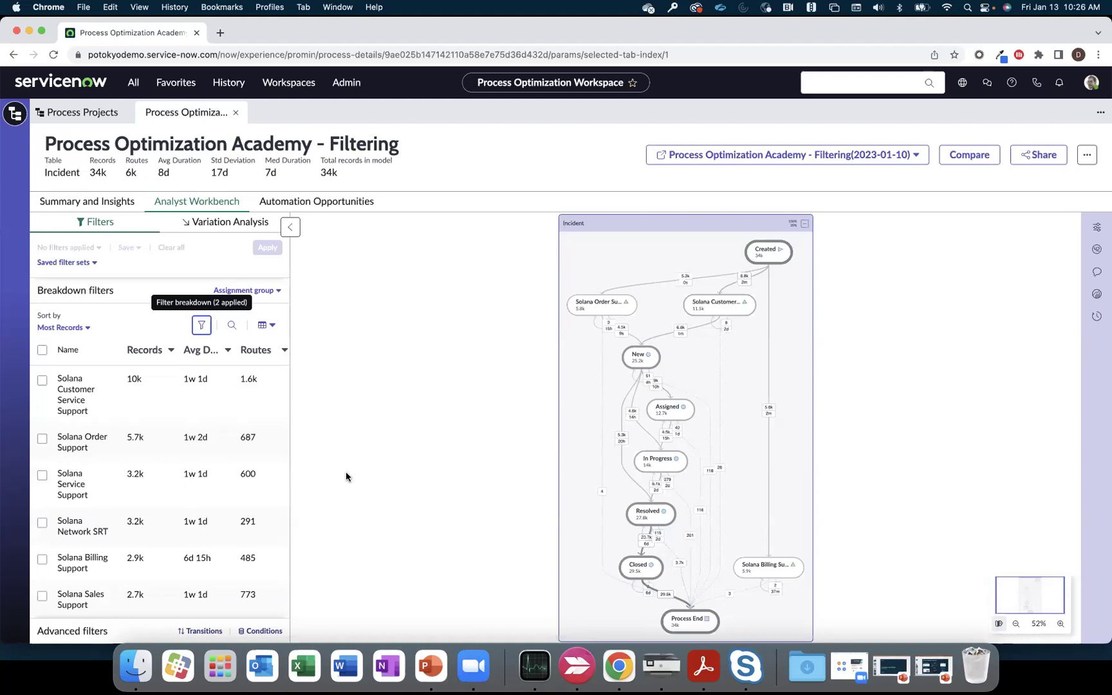
Create an advanced filter condition with Short description contains "zoom".
{"action": "left_click", "coordinate": [255, 634]}
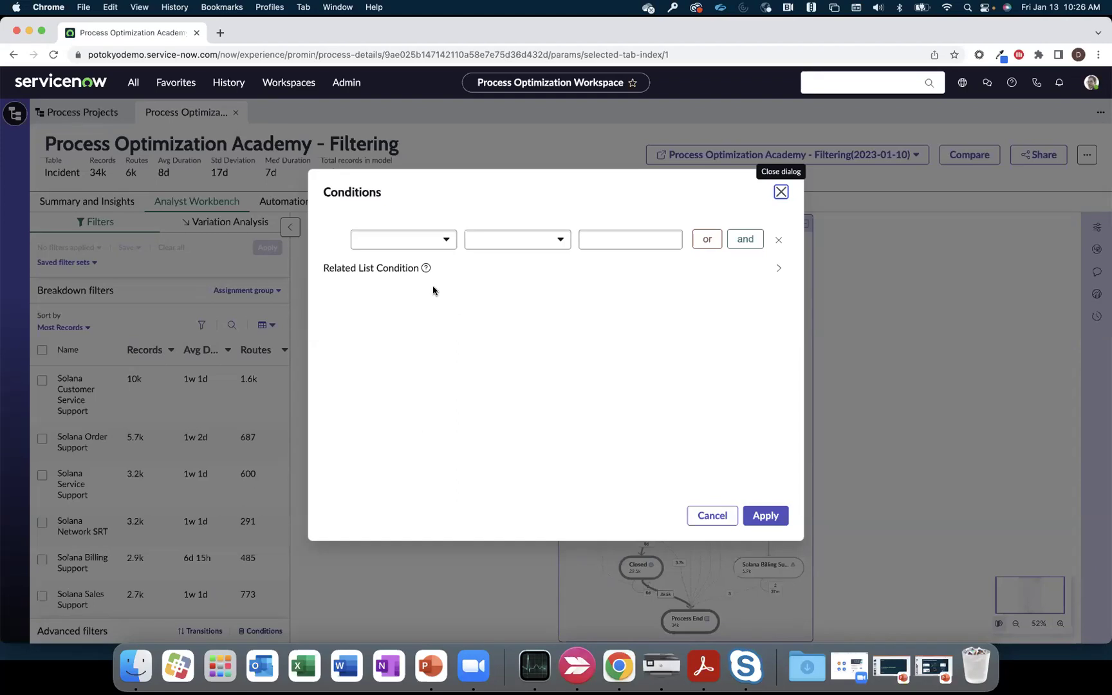
{"action": "left_click", "coordinate": [436, 244]}
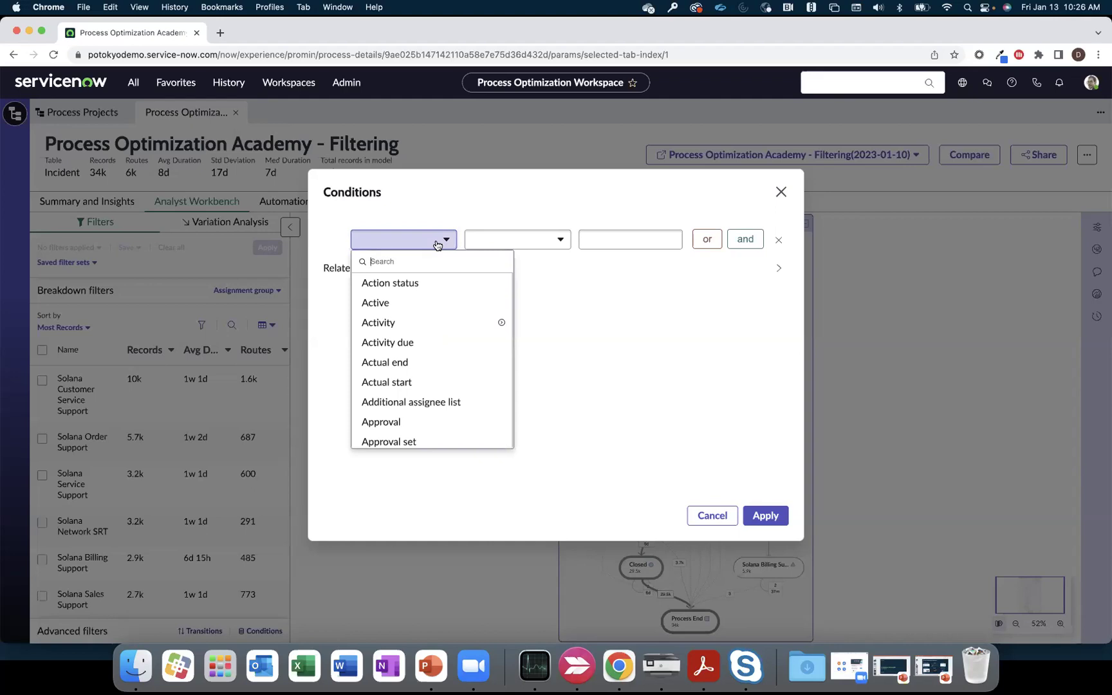
{"action": "type", "text": "sort"}
{"action": "key", "text": "BackSpace"}
{"action": "key", "text": "BackSpace"}
{"action": "key", "text": "BackSpace"}
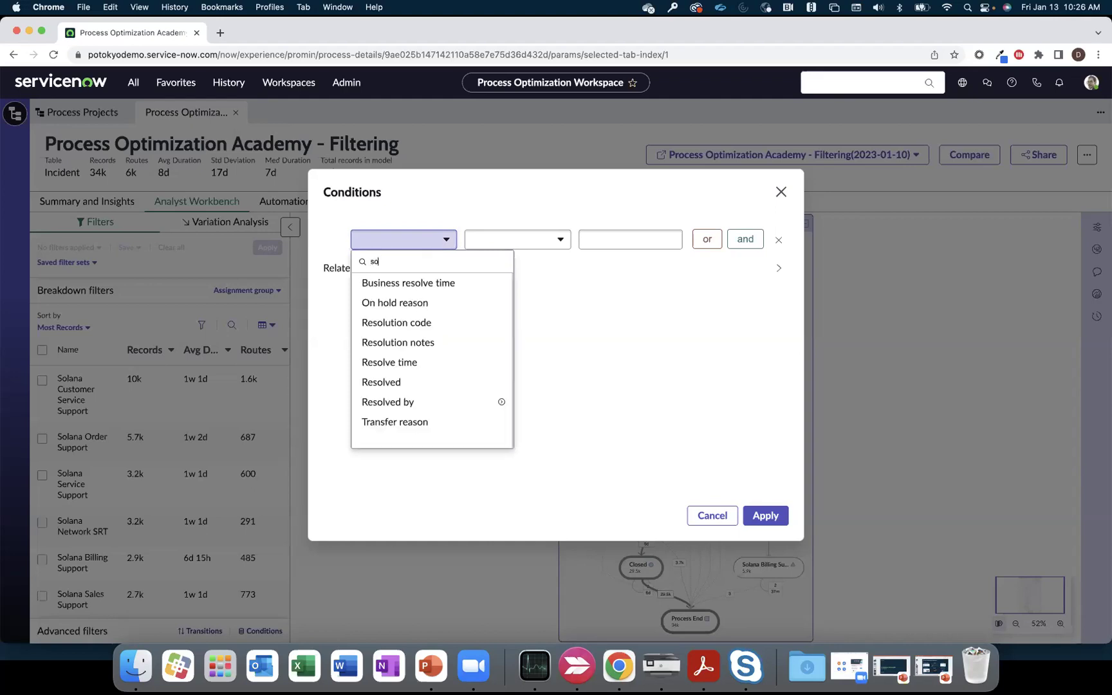
{"action": "type", "text": "hort"}
{"action": "left_click", "coordinate": [432, 285]}
{"action": "left_click", "coordinate": [489, 241]}
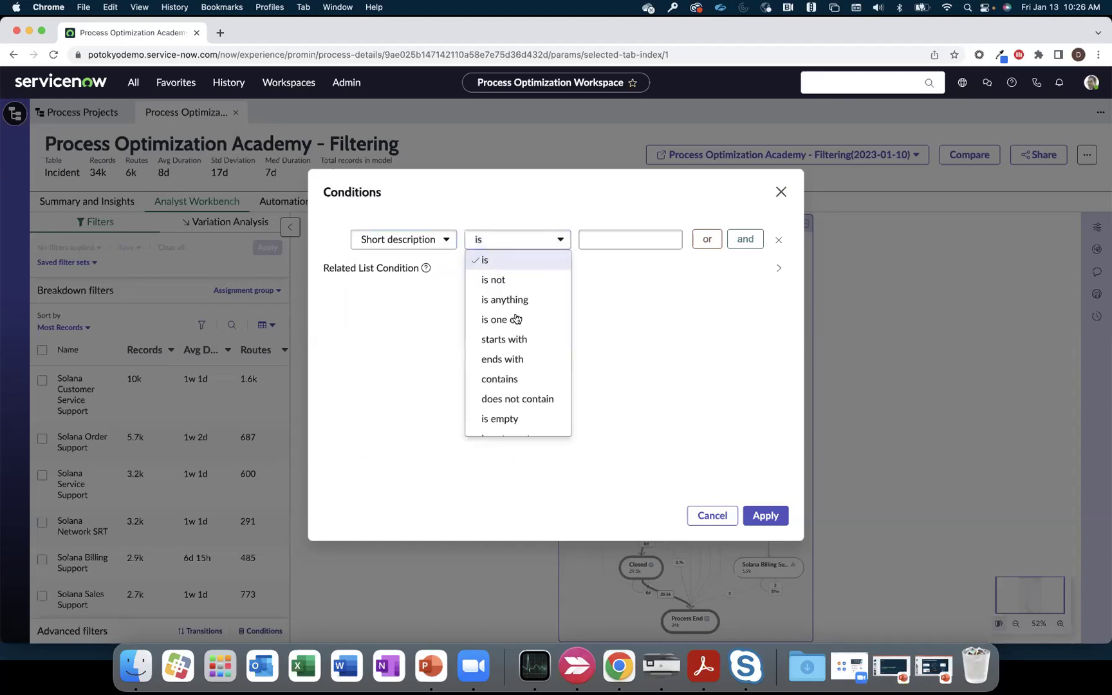
{"action": "left_click", "coordinate": [504, 377]}
{"action": "left_click", "coordinate": [607, 239]}
{"action": "type", "text": "zoom"}
Add an "and" condition where Priority is one of 1 - Critical.
{"action": "left_click", "coordinate": [734, 240]}
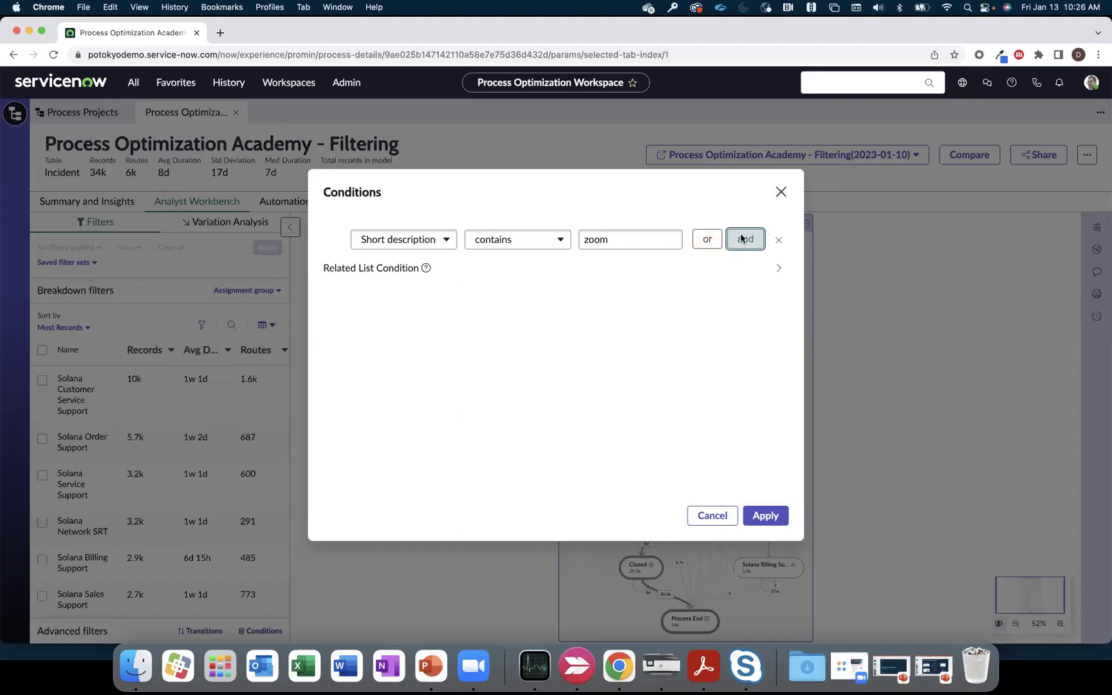
{"action": "left_click", "coordinate": [438, 283]}
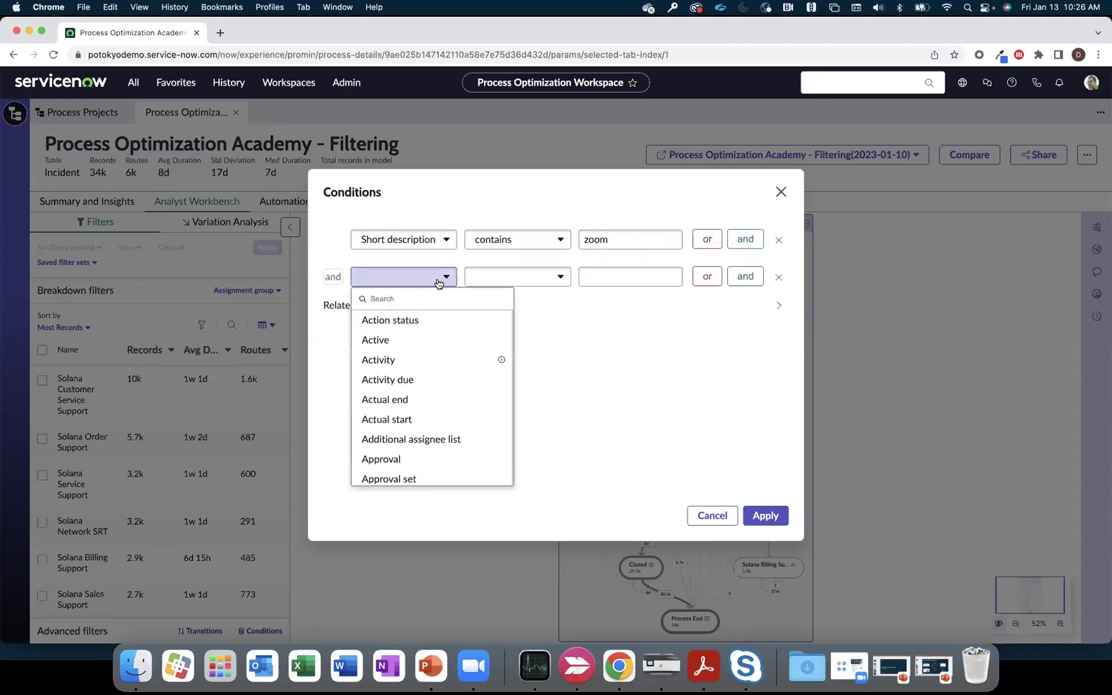
{"action": "type", "text": "prot"}
{"action": "key", "text": "BackSpace"}
{"action": "key", "text": "BackSpace"}
{"action": "type", "text": "iorio"}
{"action": "left_click", "coordinate": [437, 321]}
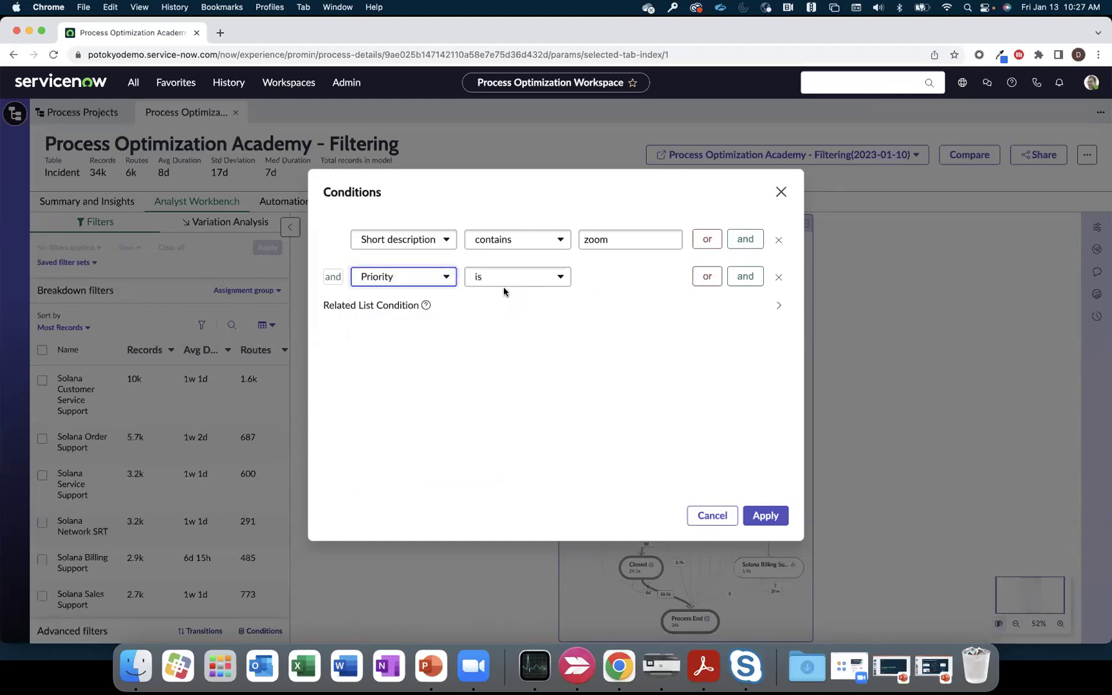
{"action": "left_click", "coordinate": [523, 278]}
{"action": "left_click", "coordinate": [514, 336]}
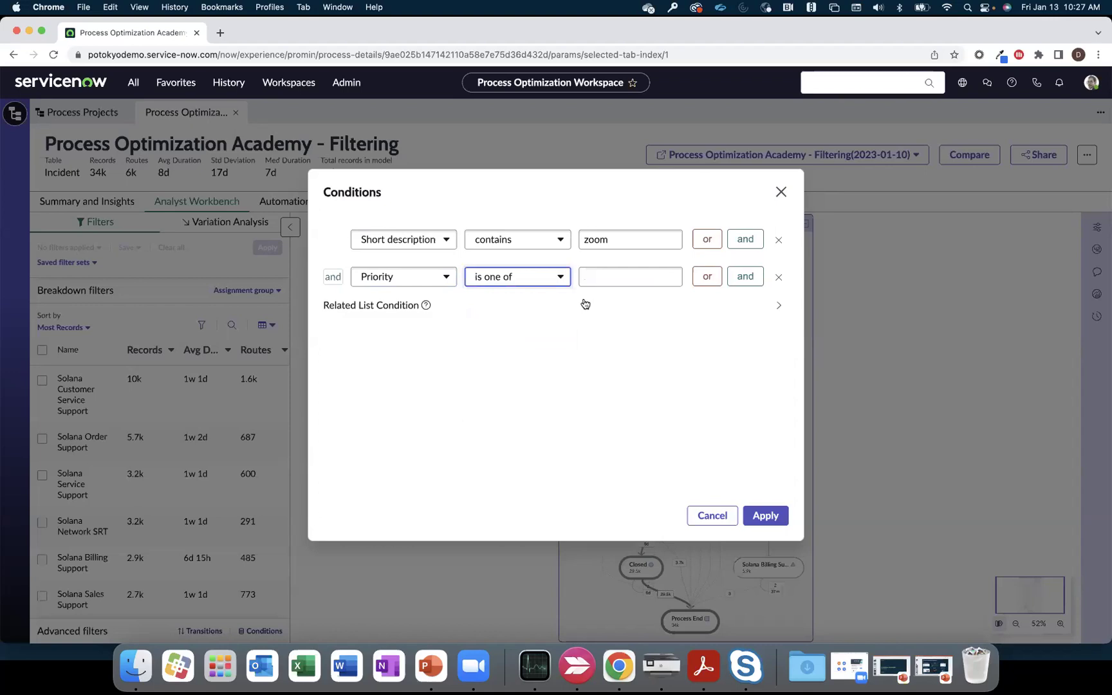
{"action": "left_click", "coordinate": [608, 280]}
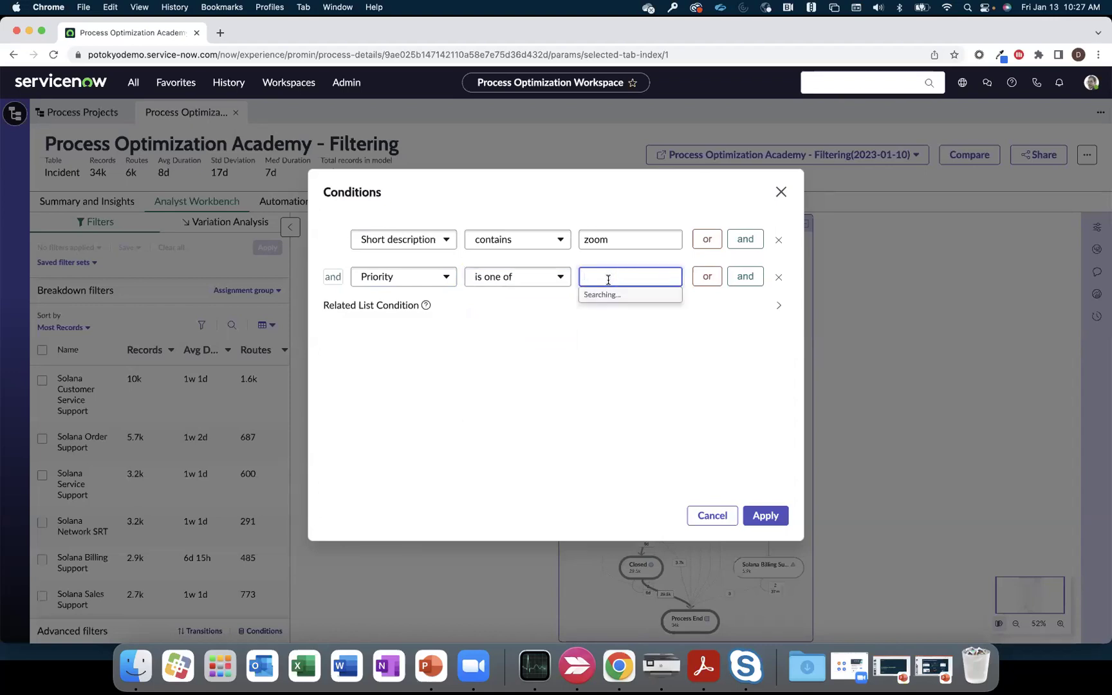
{"action": "left_click", "coordinate": [619, 330]}
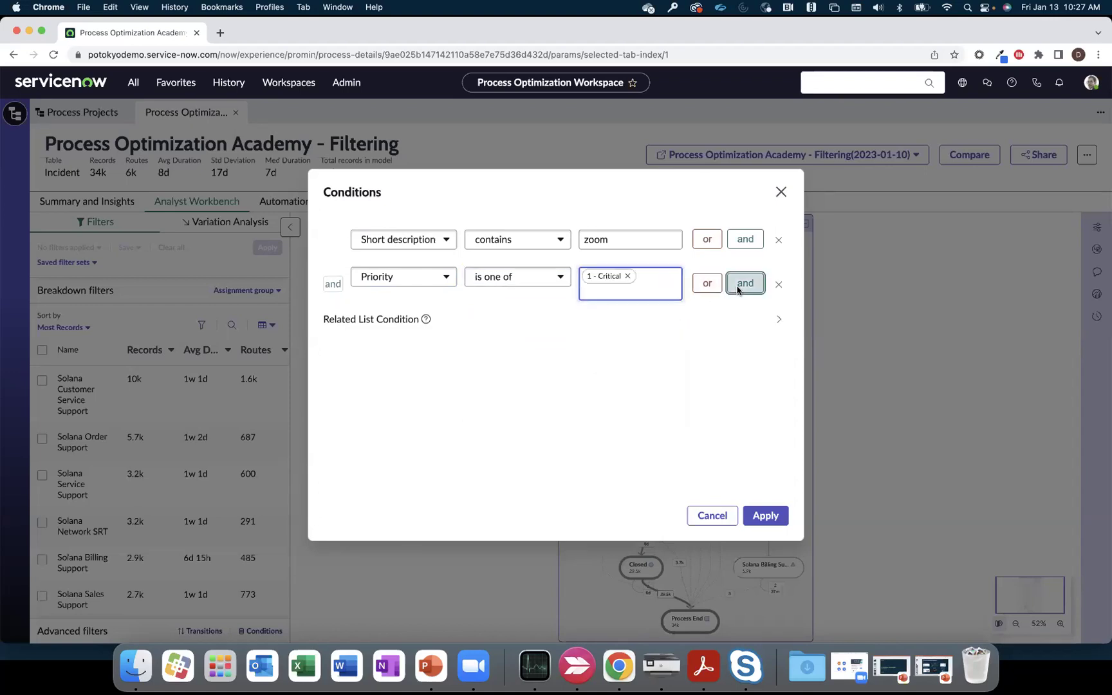
Add 2 - High and 3 - Moderate to the Priority "is one of" condition, and apply the advanced conditions.
{"action": "left_click", "coordinate": [738, 290]}
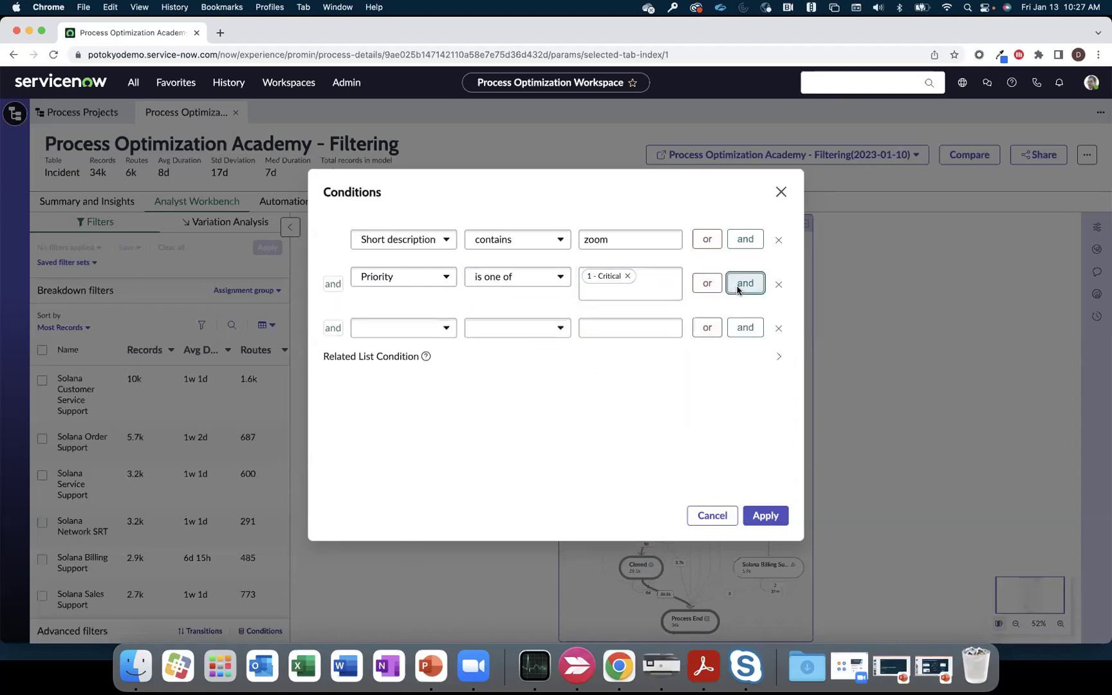
{"action": "left_click", "coordinate": [778, 328]}
{"action": "left_click", "coordinate": [640, 289]}
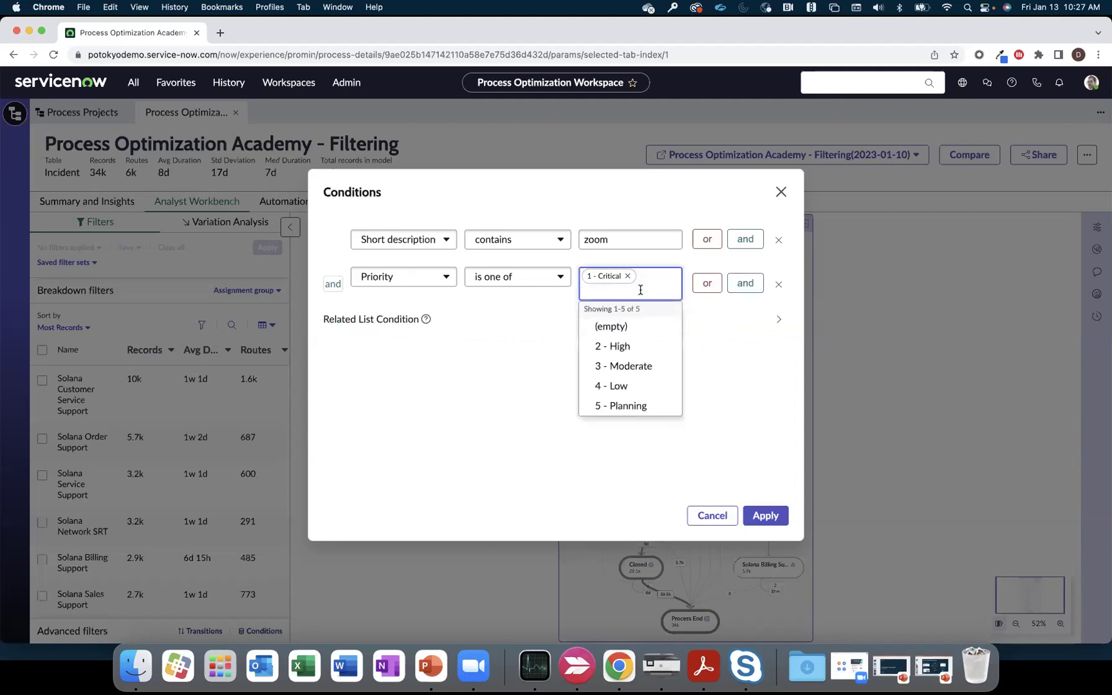
{"action": "type", "text": "high"}
{"action": "left_click", "coordinate": [612, 346]}
{"action": "type", "text": "moder"}
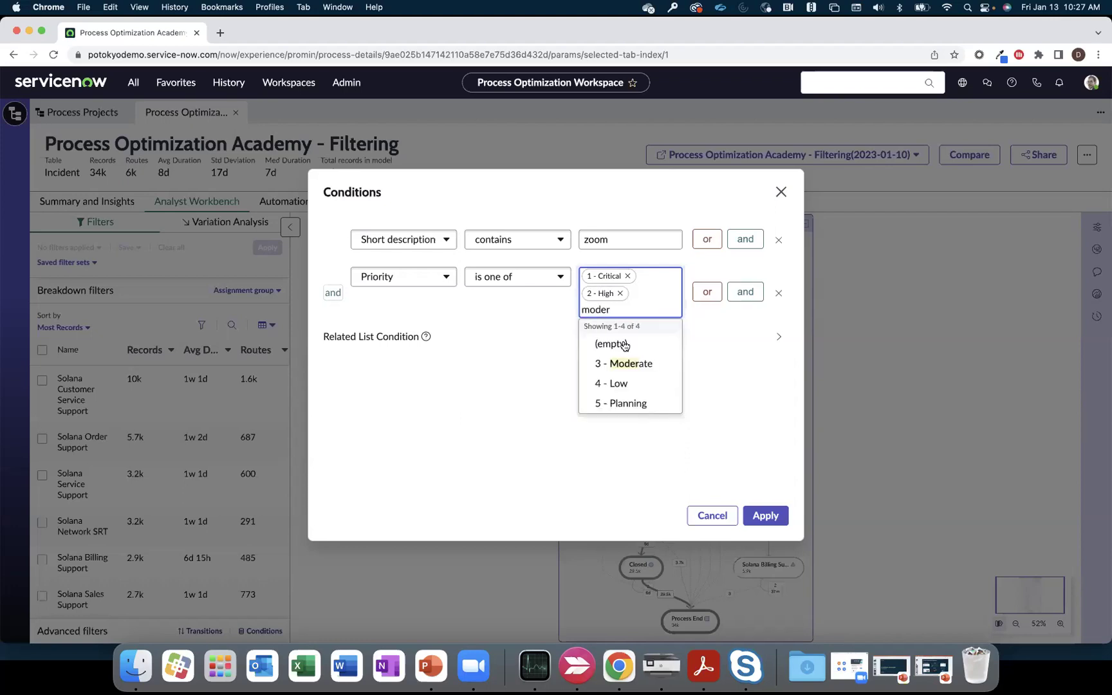
{"action": "left_click", "coordinate": [615, 362]}
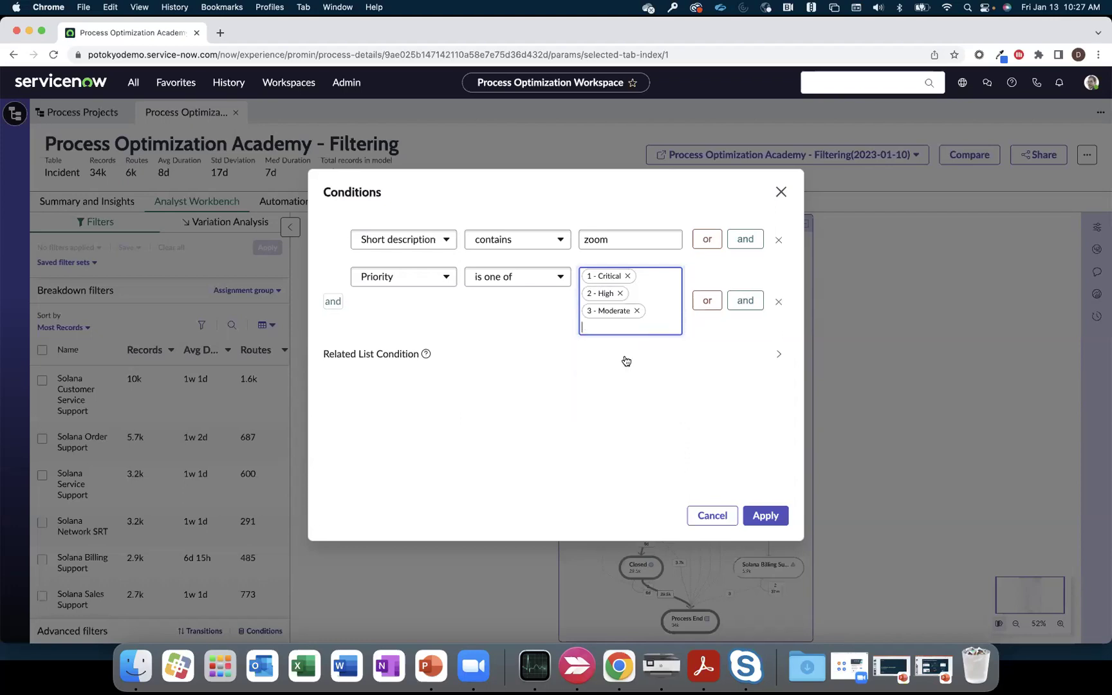
{"action": "left_click", "coordinate": [770, 514]}
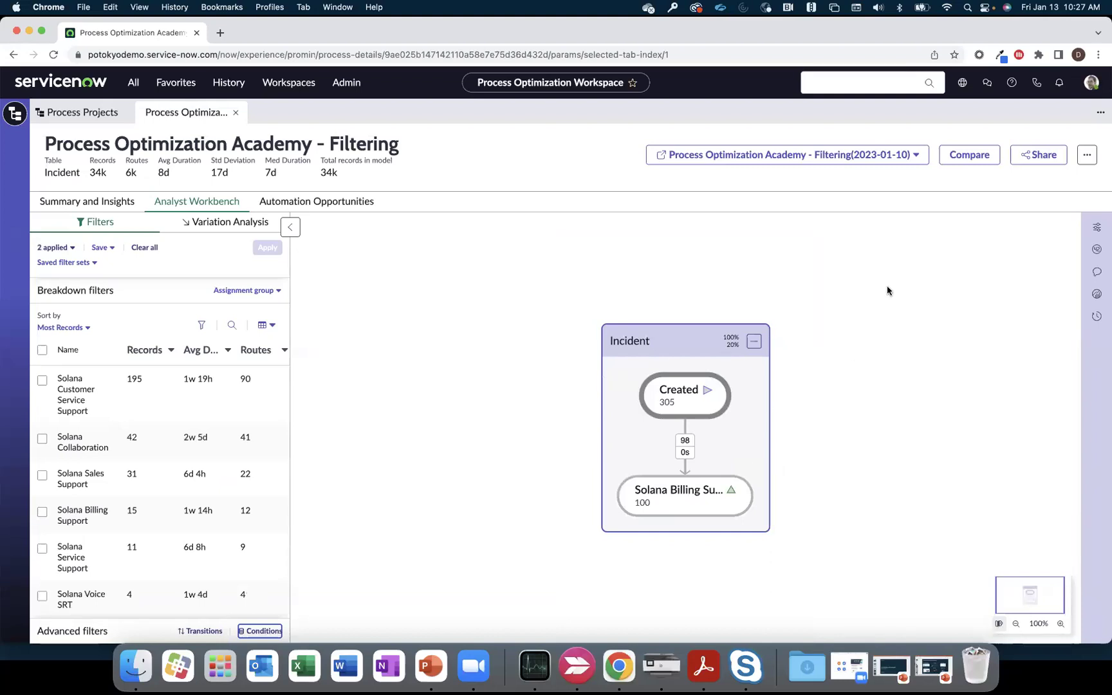
Set the Incident model's Connections to 40% in the model options, and clear all applied filters.
{"action": "left_click", "coordinate": [1089, 232]}
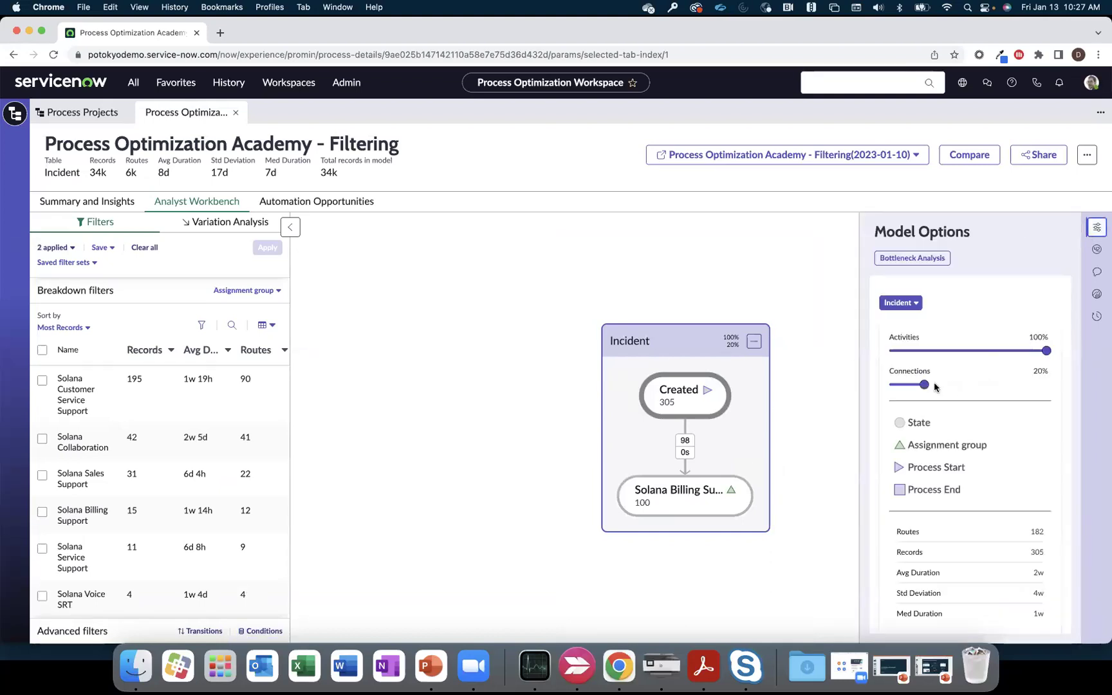
{"action": "left_click_drag", "start_coordinate": [927, 386], "coordinate": [955, 385]}
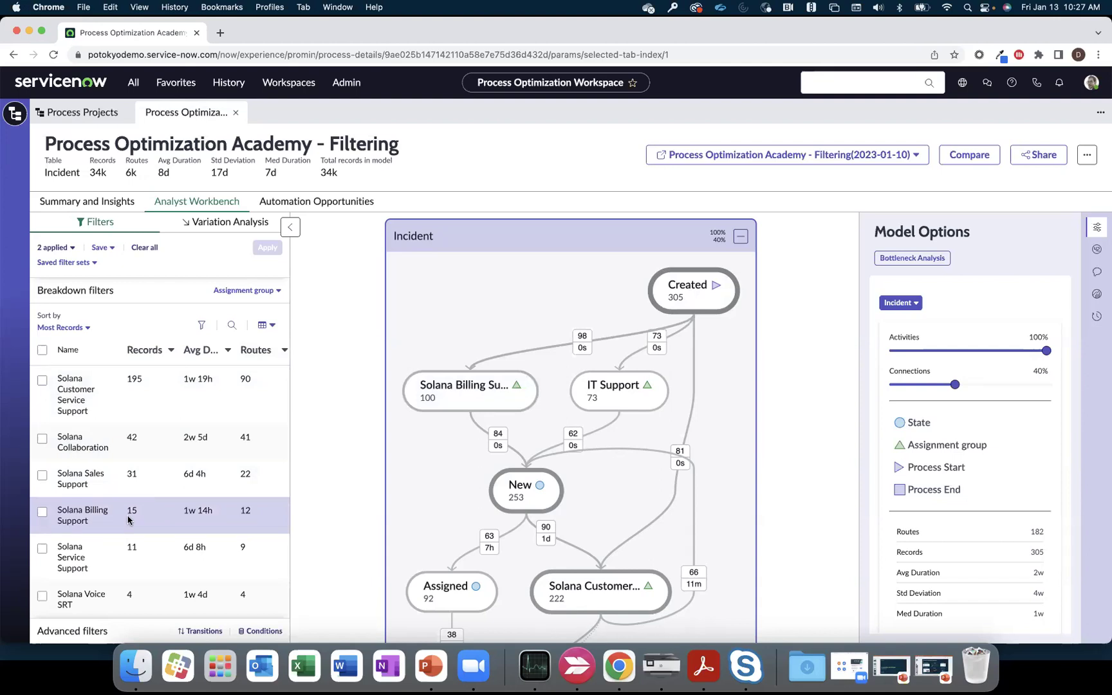
{"action": "left_click", "coordinate": [144, 246]}
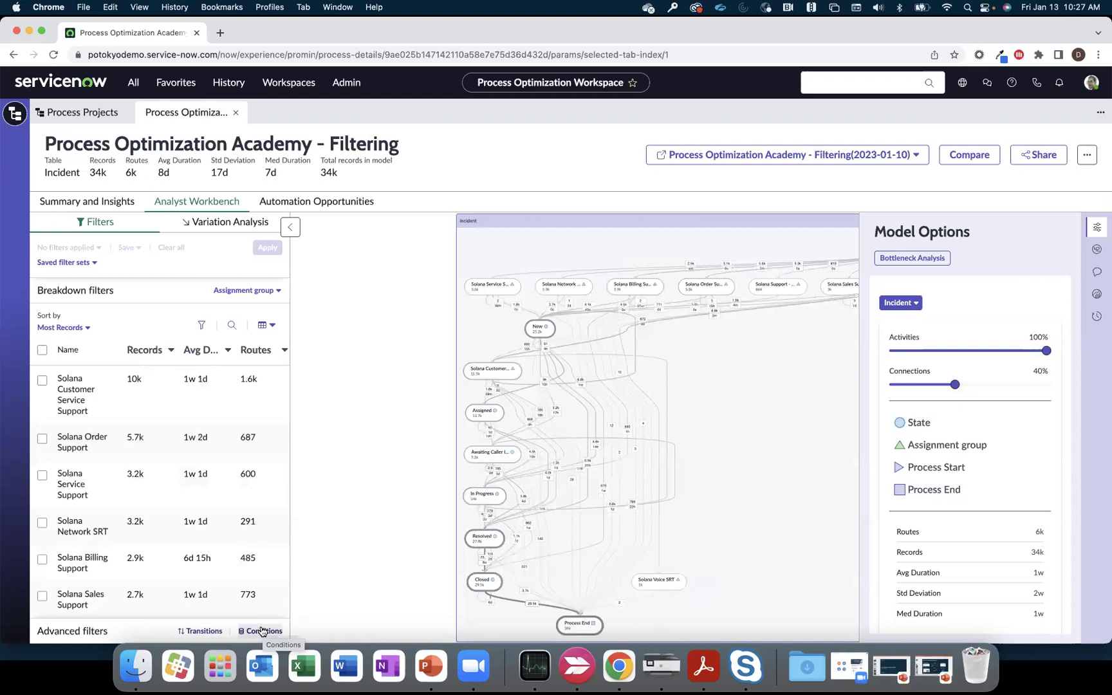
Create a related list condition for greater than or equal to 1 record related on Task SLA->Task.
{"action": "left_click", "coordinate": [262, 631]}
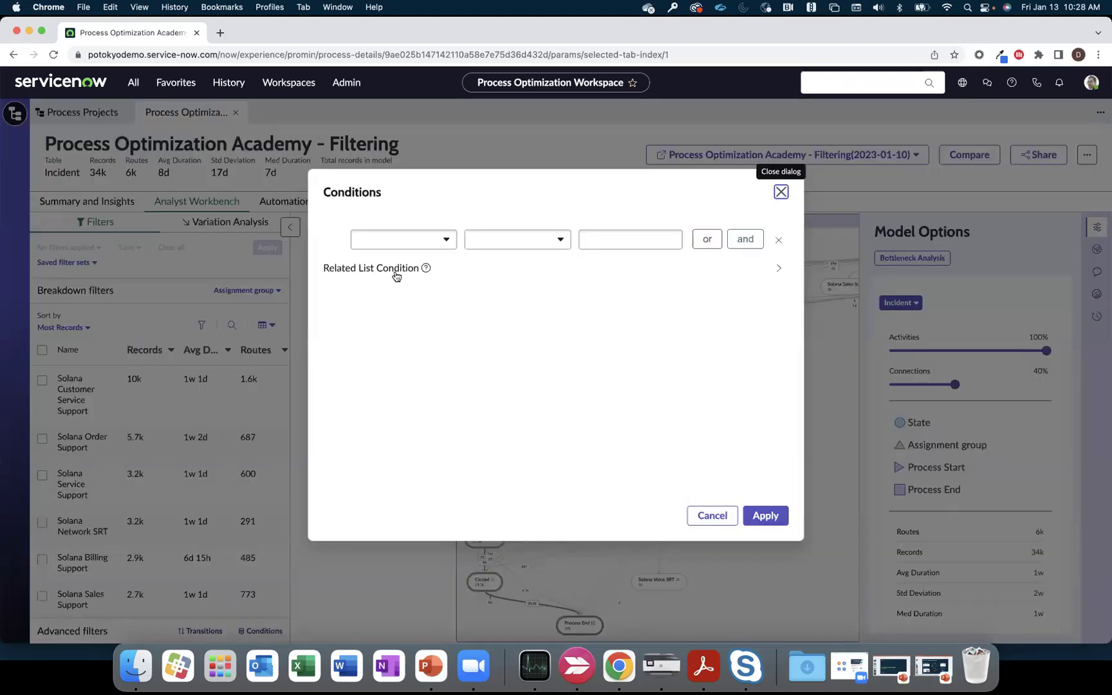
{"action": "left_click", "coordinate": [382, 269]}
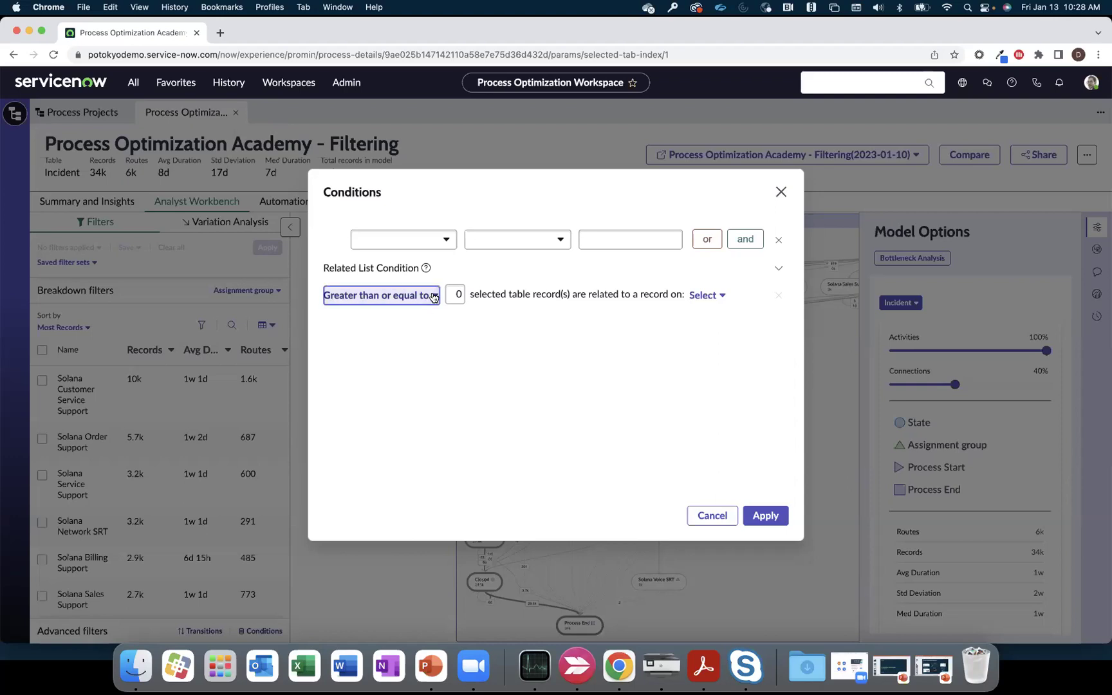
{"action": "left_click", "coordinate": [434, 296]}
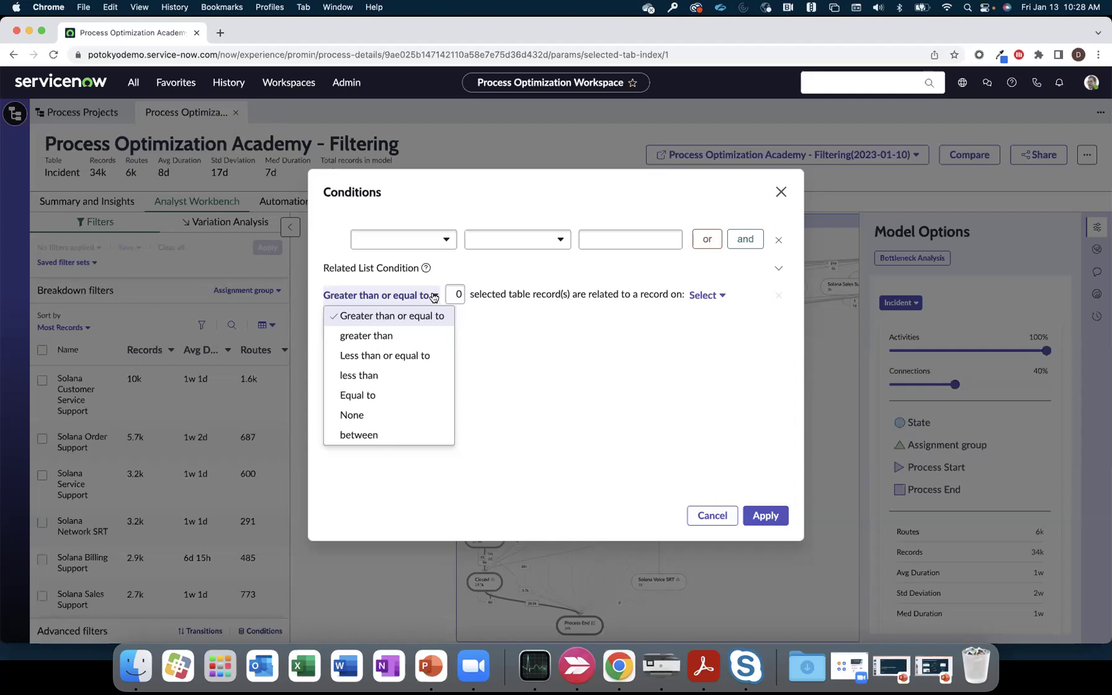
{"action": "left_click", "coordinate": [453, 293]}
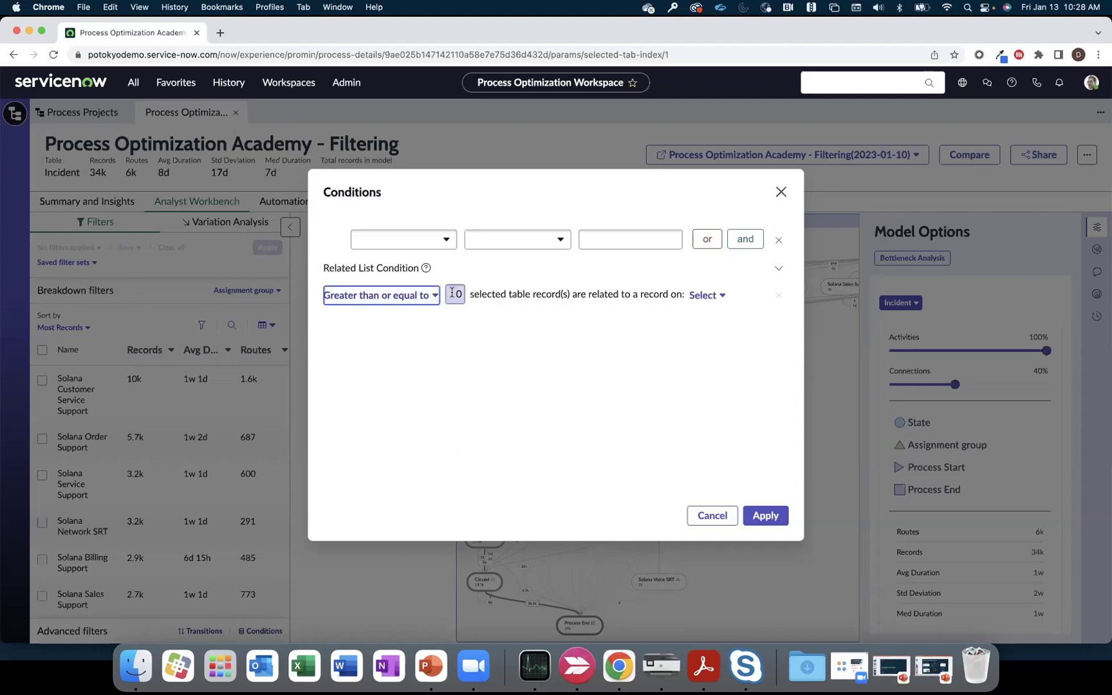
{"action": "type", "text": "1"}
{"action": "left_click", "coordinate": [693, 287]}
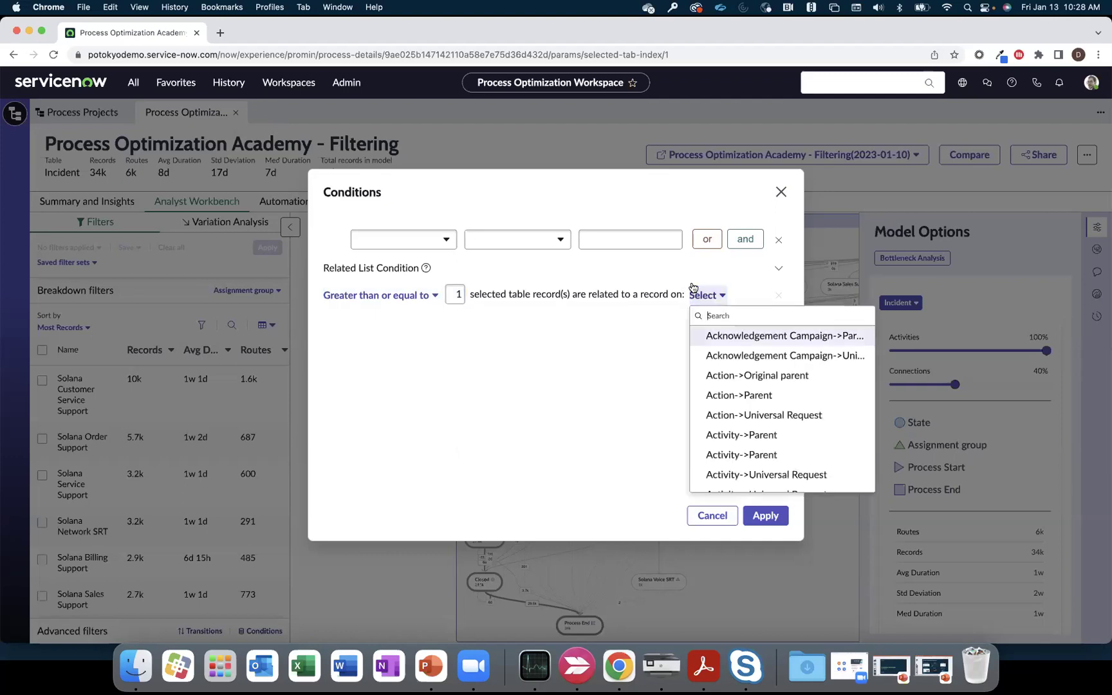
{"action": "type", "text": "task sla"}
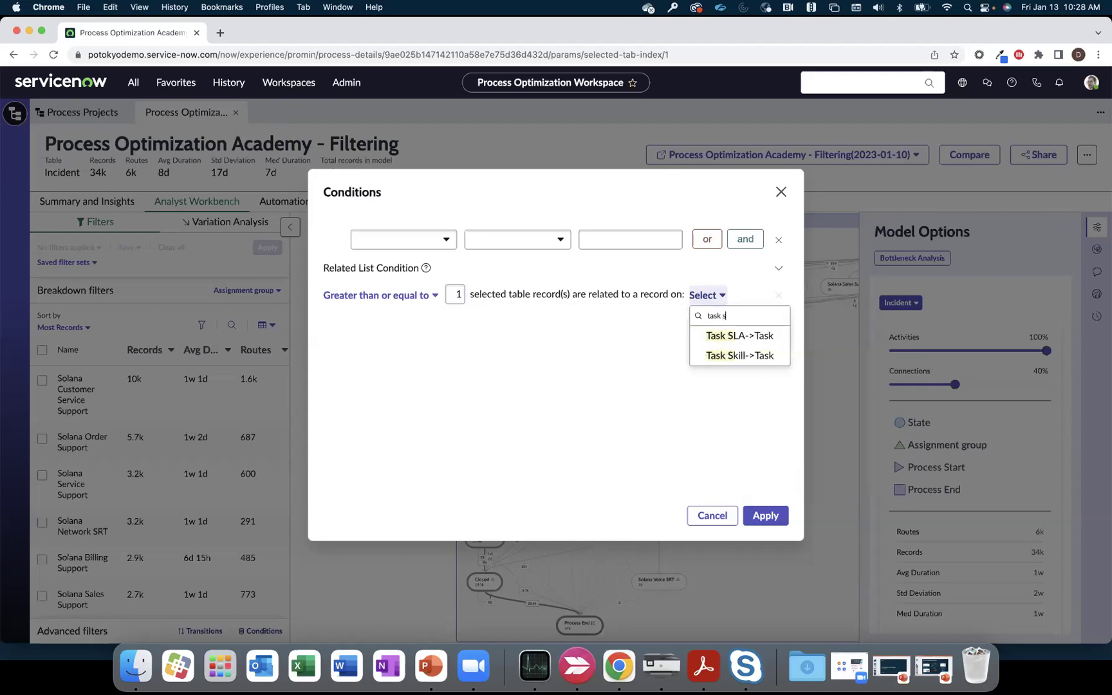
{"action": "left_click", "coordinate": [727, 336]}
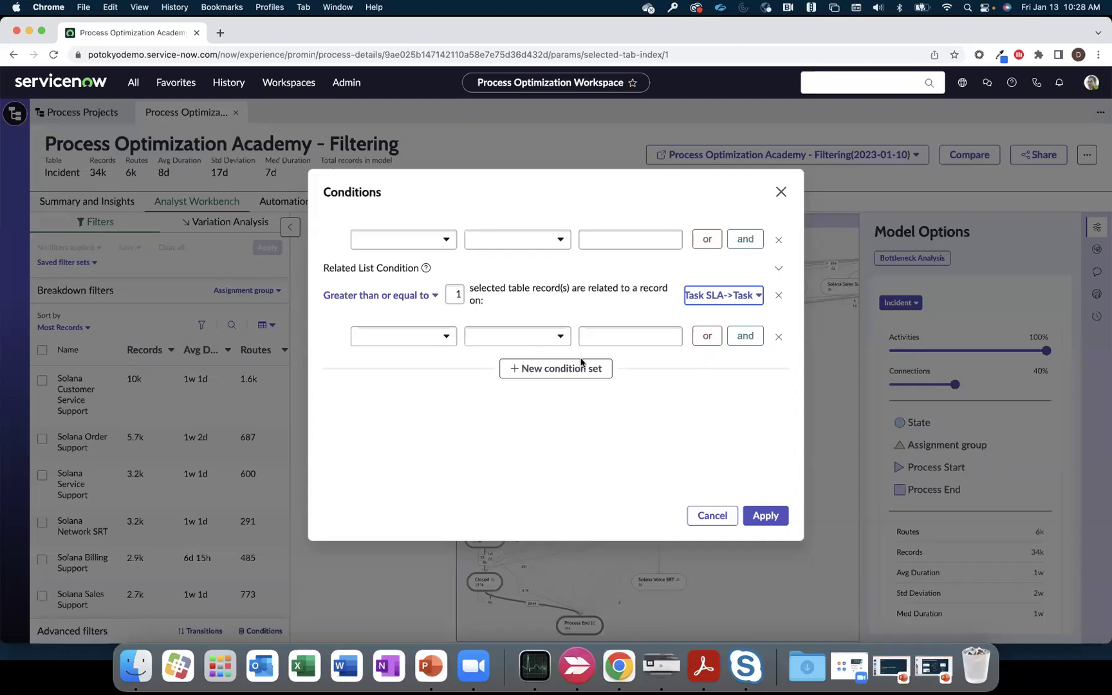
Restrict the related Task SLA records to Has breached is True, and apply the conditions.
{"action": "left_click", "coordinate": [432, 347]}
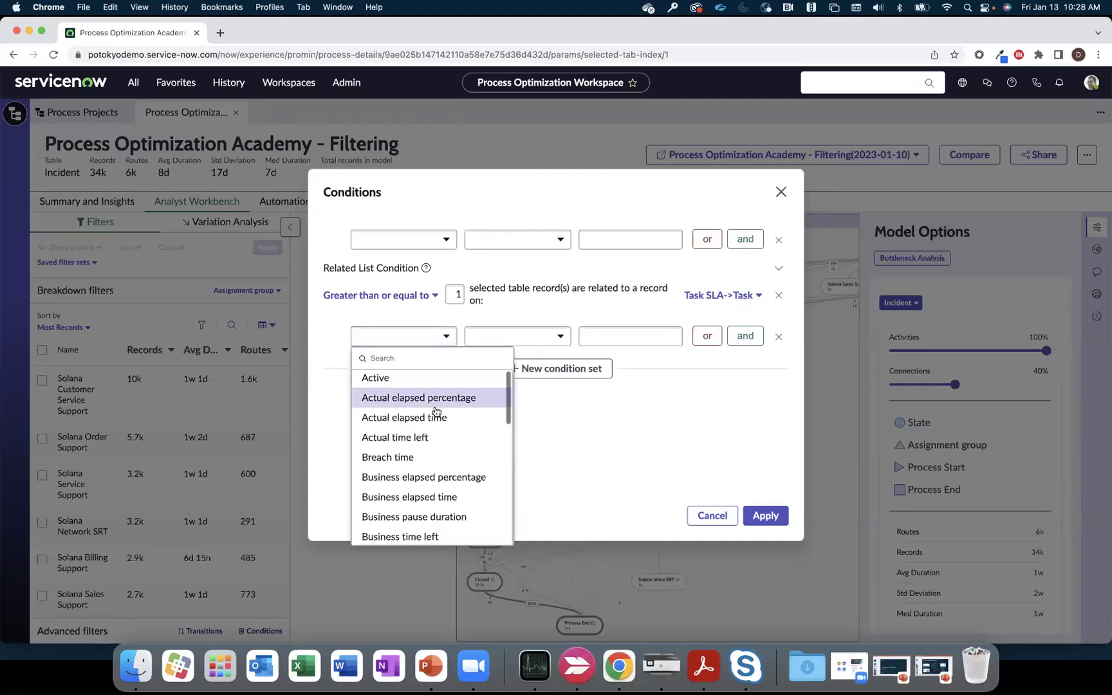
{"action": "scroll", "coordinate": [434, 415], "scroll_direction": "down", "scroll_amount": 3}
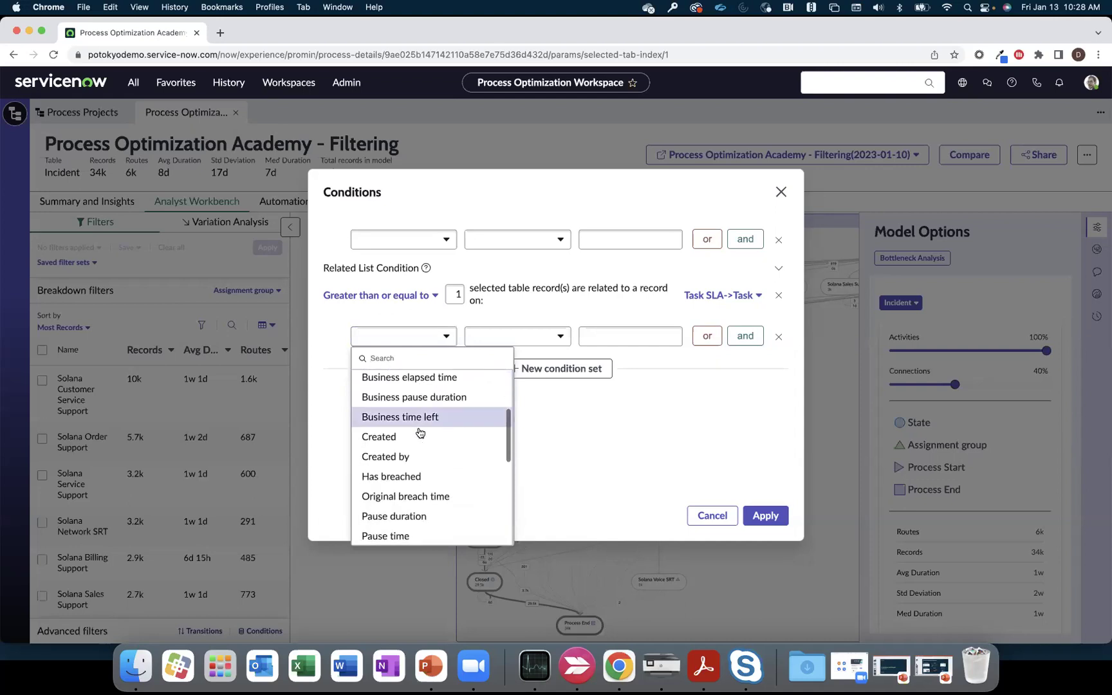
{"action": "left_click", "coordinate": [398, 476]}
{"action": "left_click", "coordinate": [722, 471]}
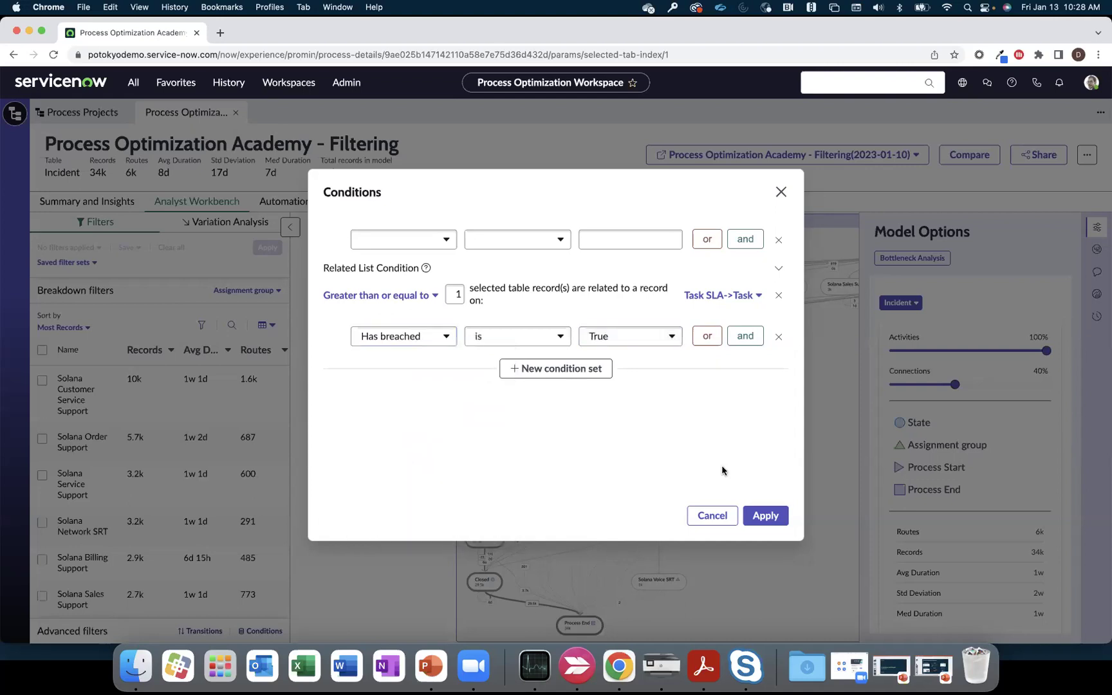
{"action": "left_click", "coordinate": [765, 516]}
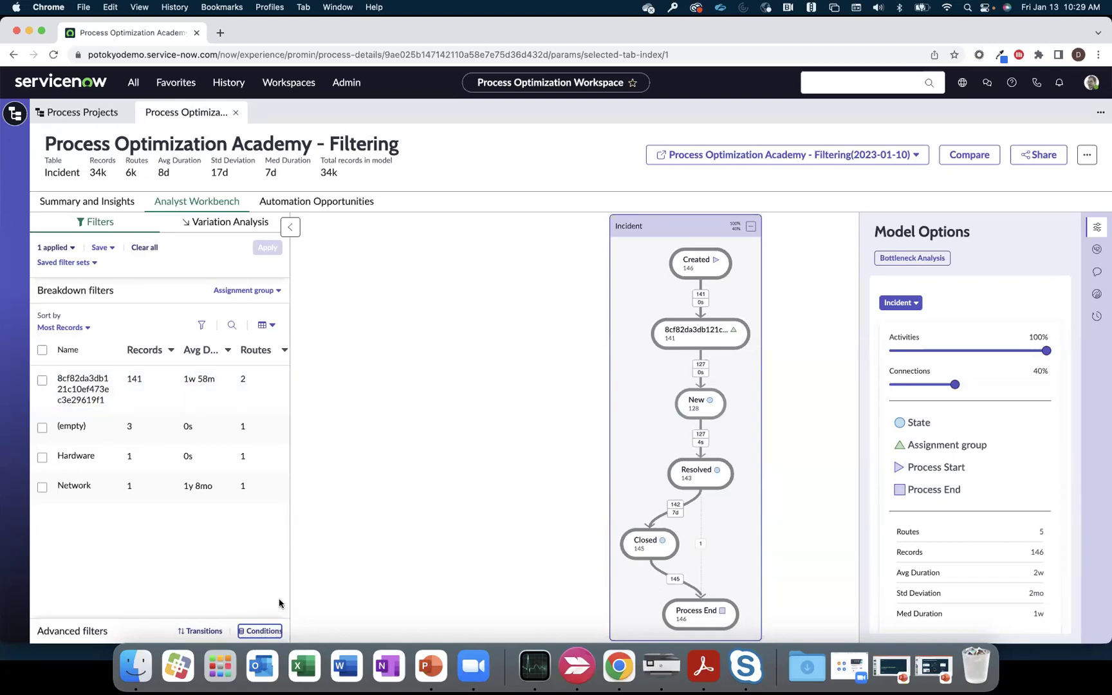
Clear all filters, and create a related list condition for greater than or equal to 1 record related on Affected CIs.
{"action": "left_click", "coordinate": [144, 249]}
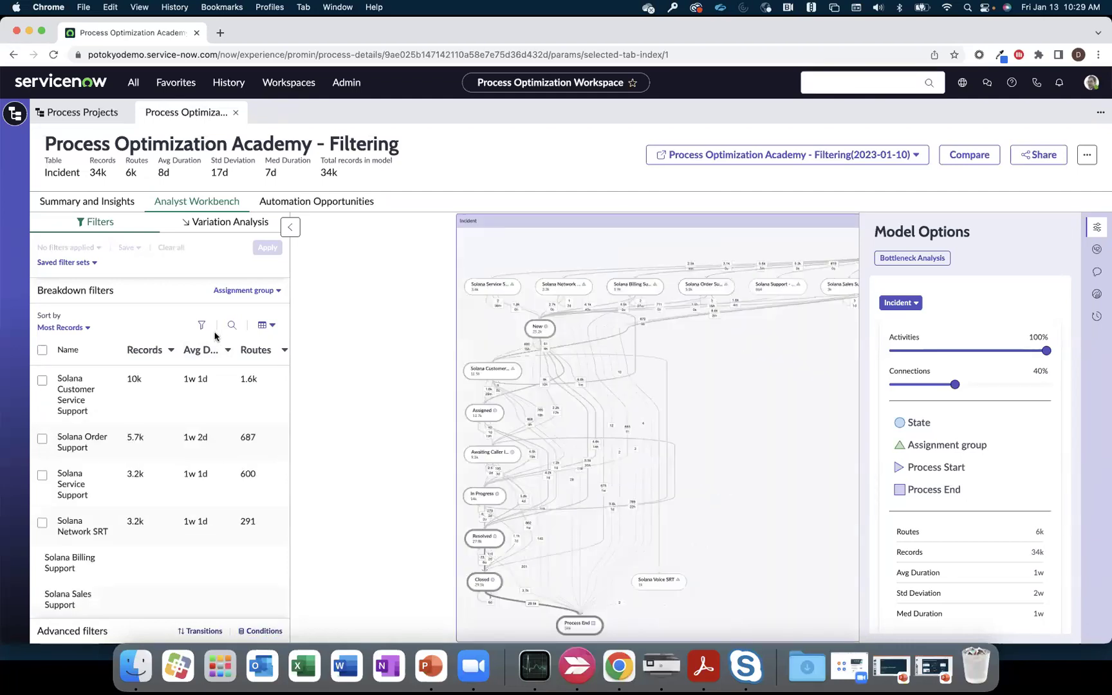
{"action": "left_click", "coordinate": [262, 631]}
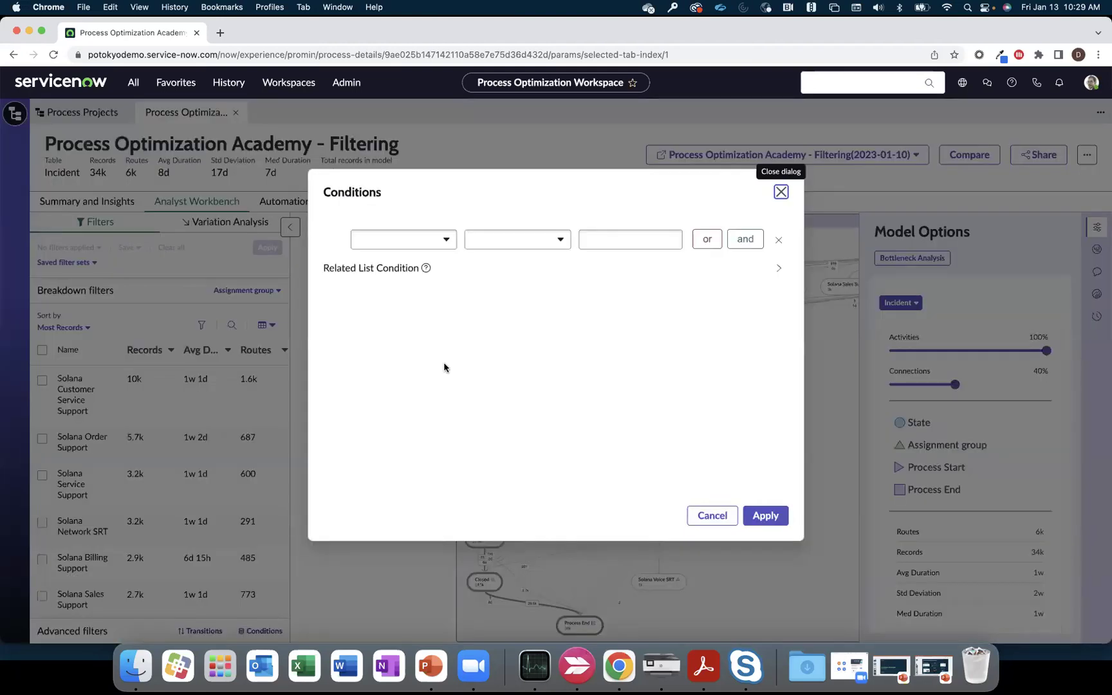
{"action": "left_click", "coordinate": [388, 272]}
{"action": "left_click", "coordinate": [455, 295]}
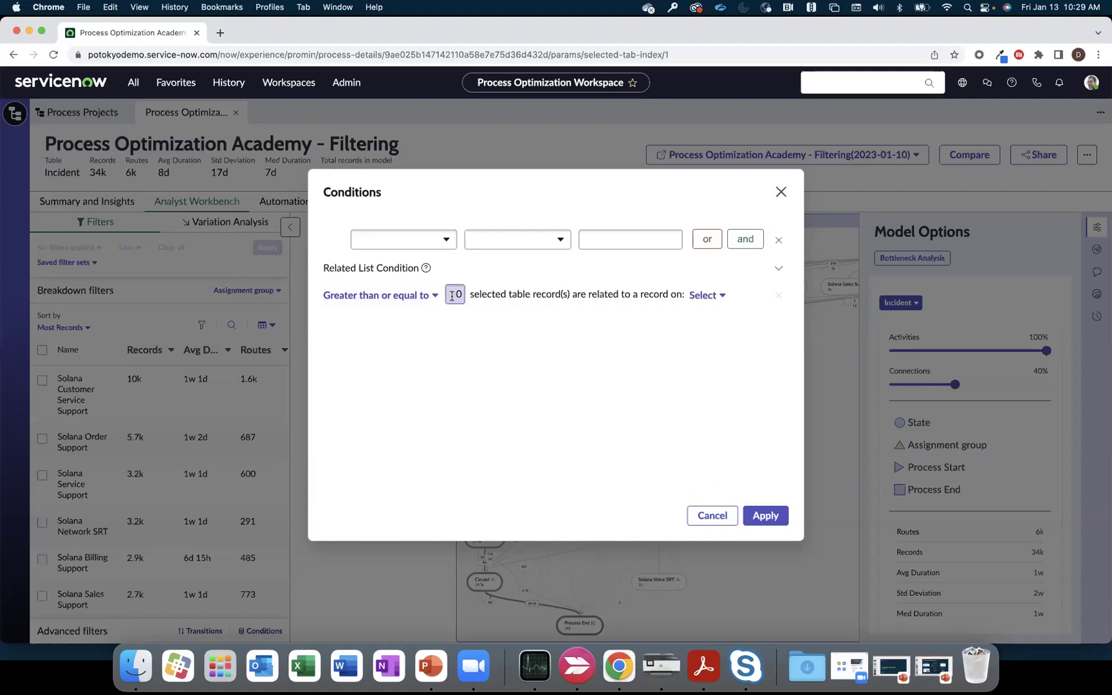
{"action": "type", "text": "1"}
{"action": "left_click", "coordinate": [704, 295]}
{"action": "type", "text": "affe"}
{"action": "left_click", "coordinate": [724, 358]}
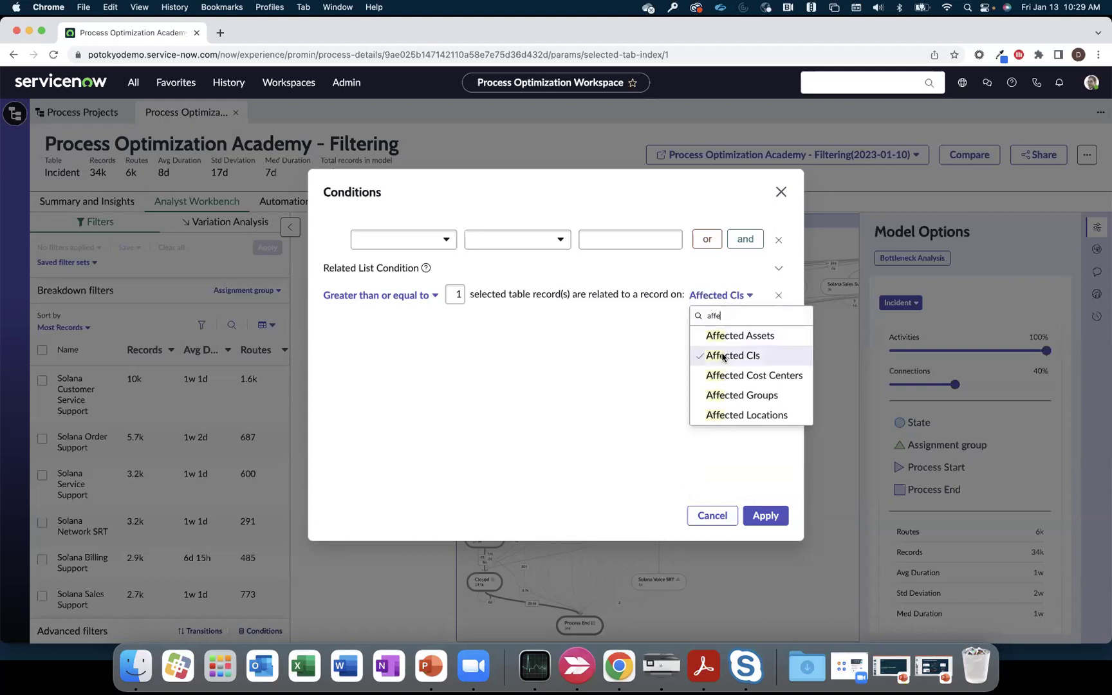
Restrict the Affected CIs to Configuration Item is EXCH-SD-05, and apply the conditions.
{"action": "left_click", "coordinate": [446, 337]}
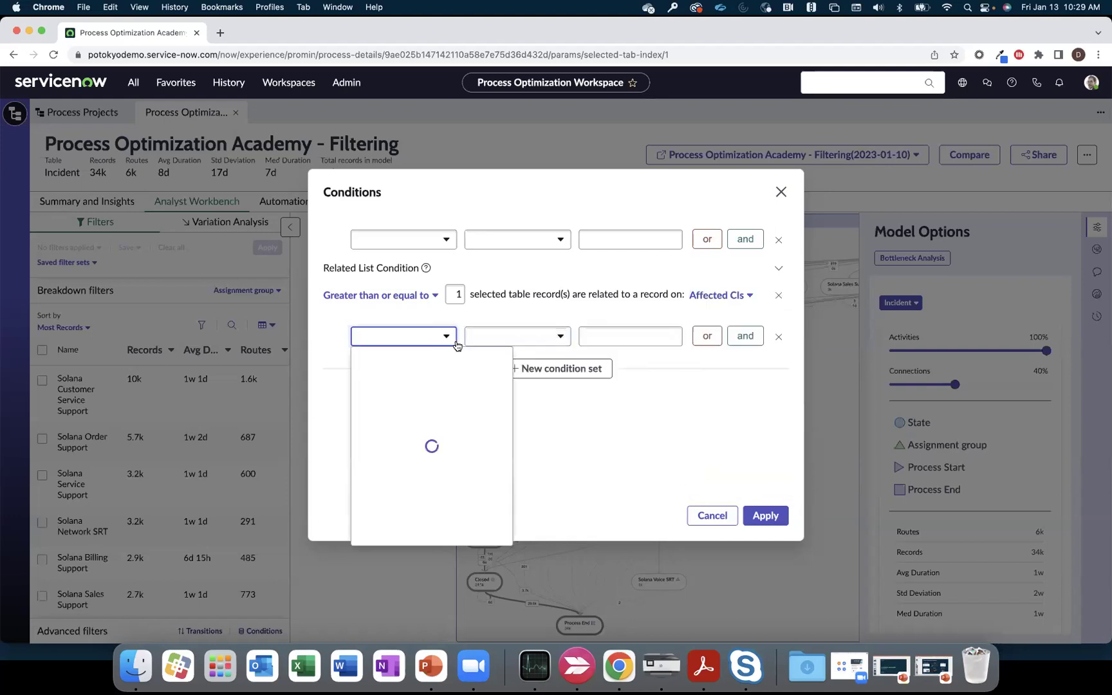
{"action": "left_click", "coordinate": [436, 437]}
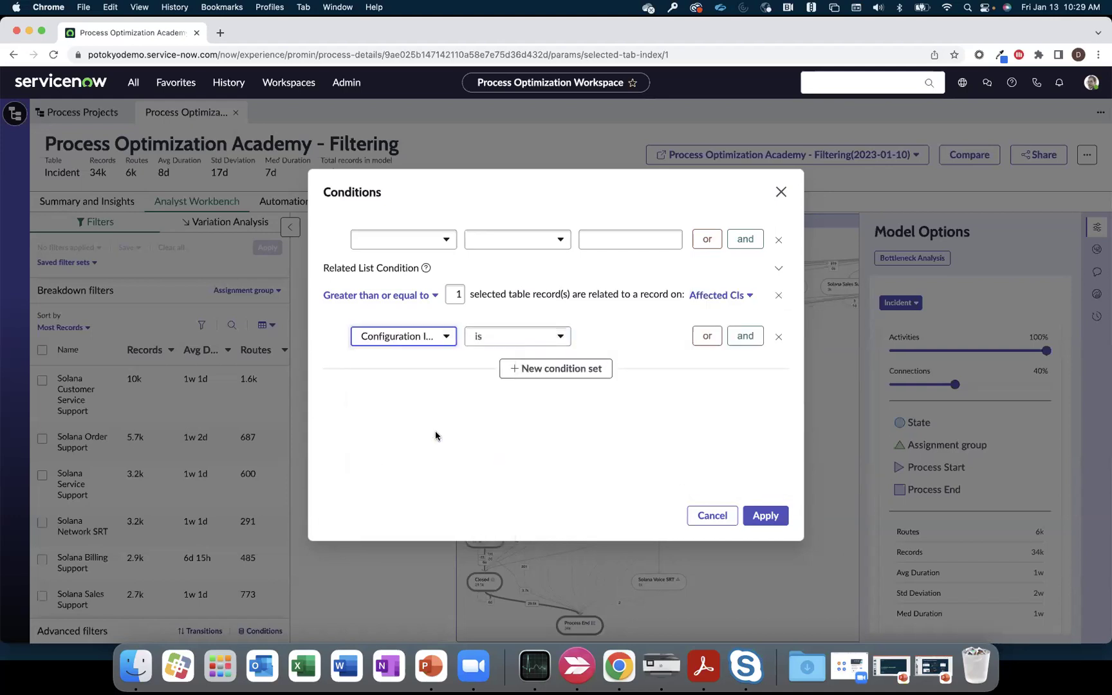
{"action": "left_click", "coordinate": [619, 331]}
{"action": "type", "text": "EXCH-SD-05"}
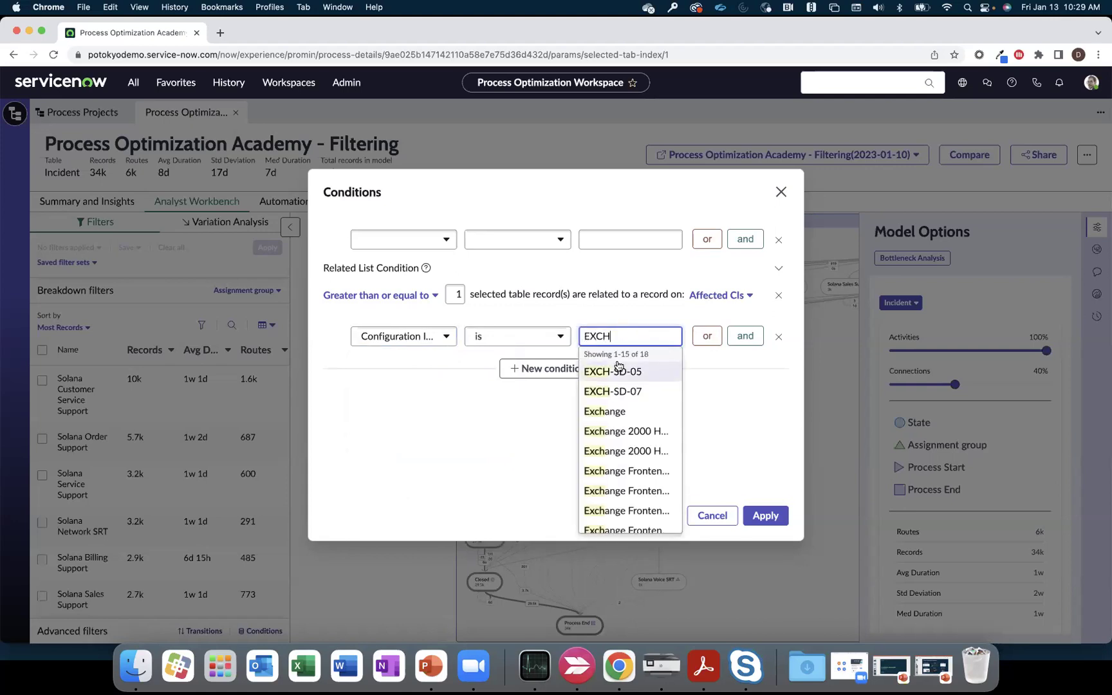
{"action": "left_click", "coordinate": [619, 367]}
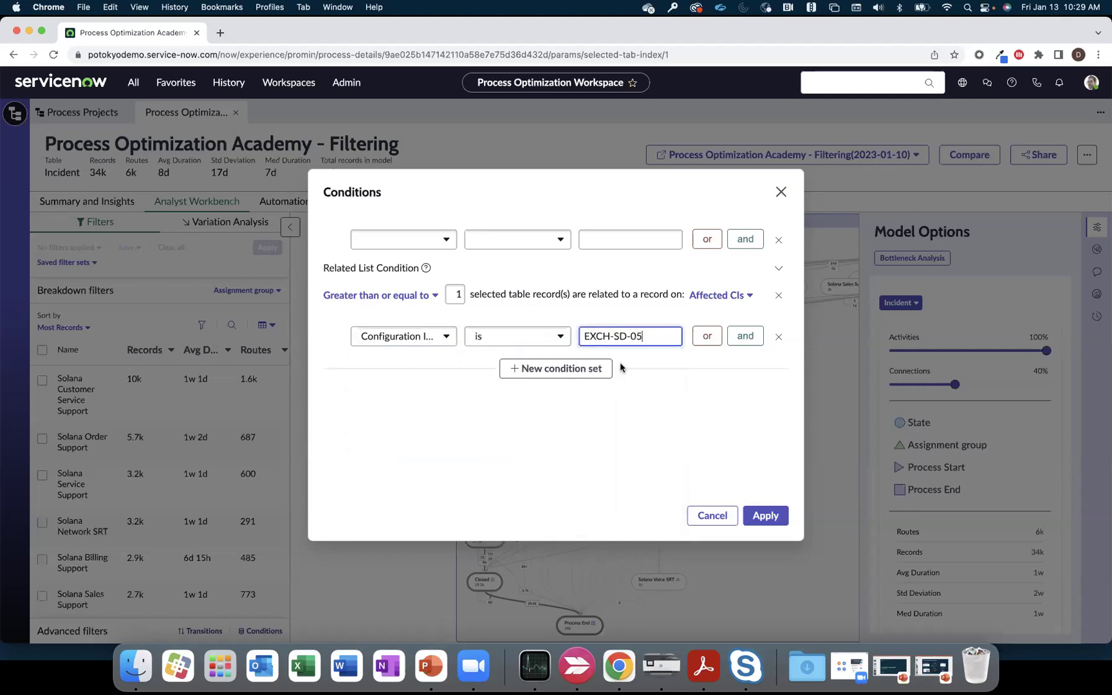
{"action": "left_click", "coordinate": [766, 515]}
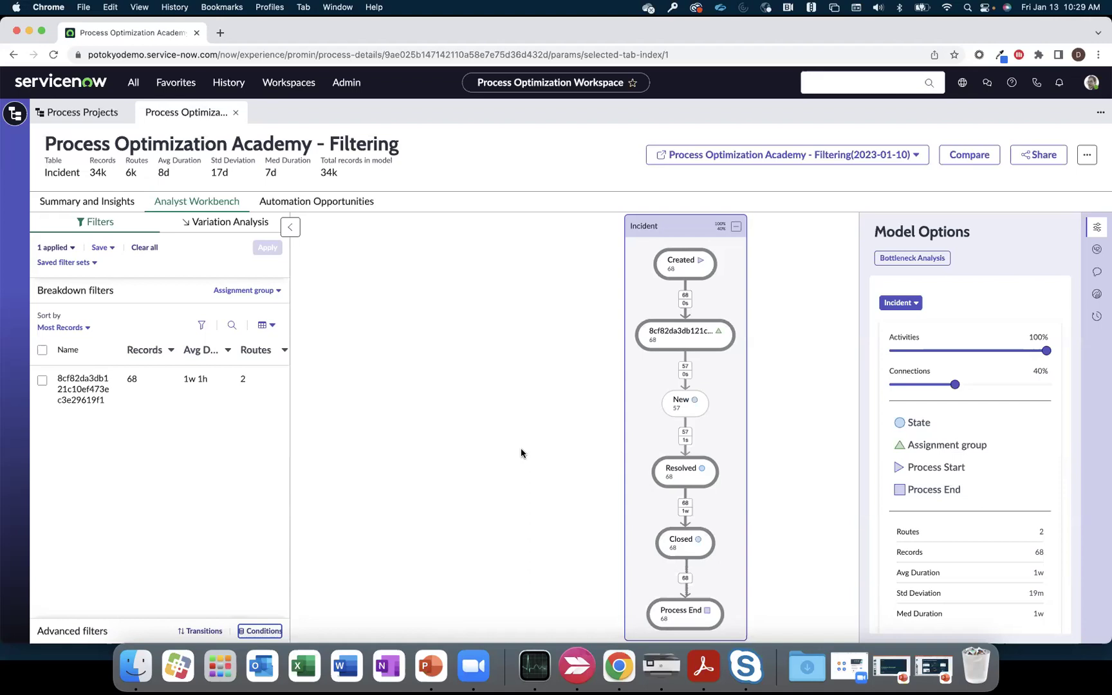
Clear all filters, and start a transition filter with Awaiting Caller Info (Incident) as the first activity.
{"action": "left_click", "coordinate": [145, 248]}
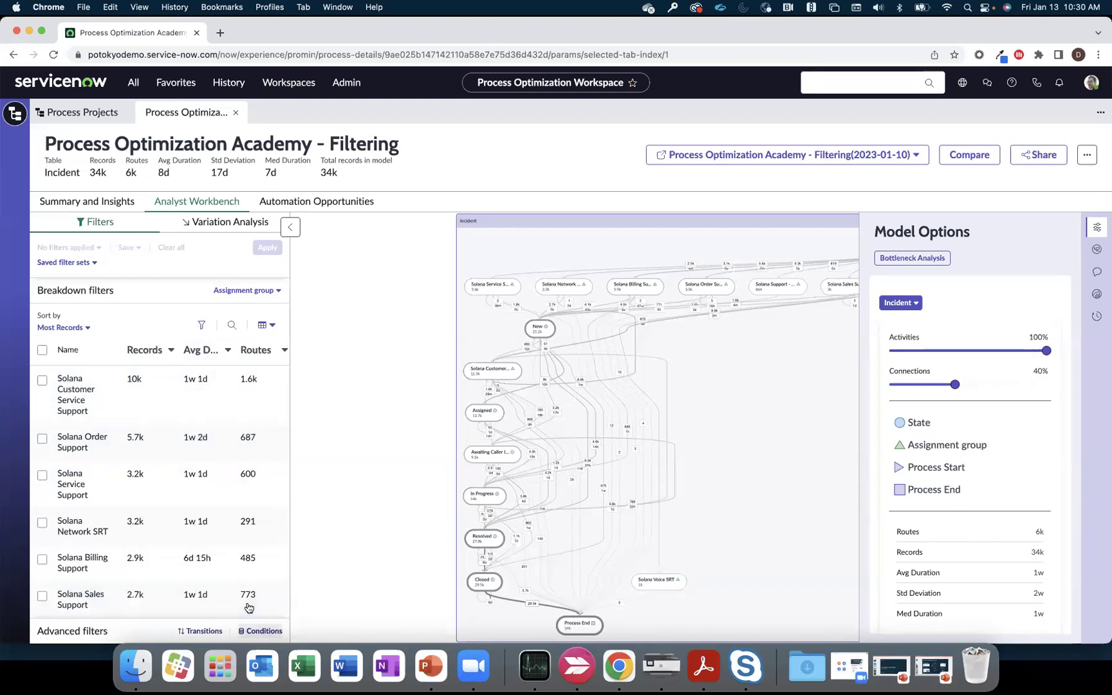
{"action": "left_click", "coordinate": [205, 632]}
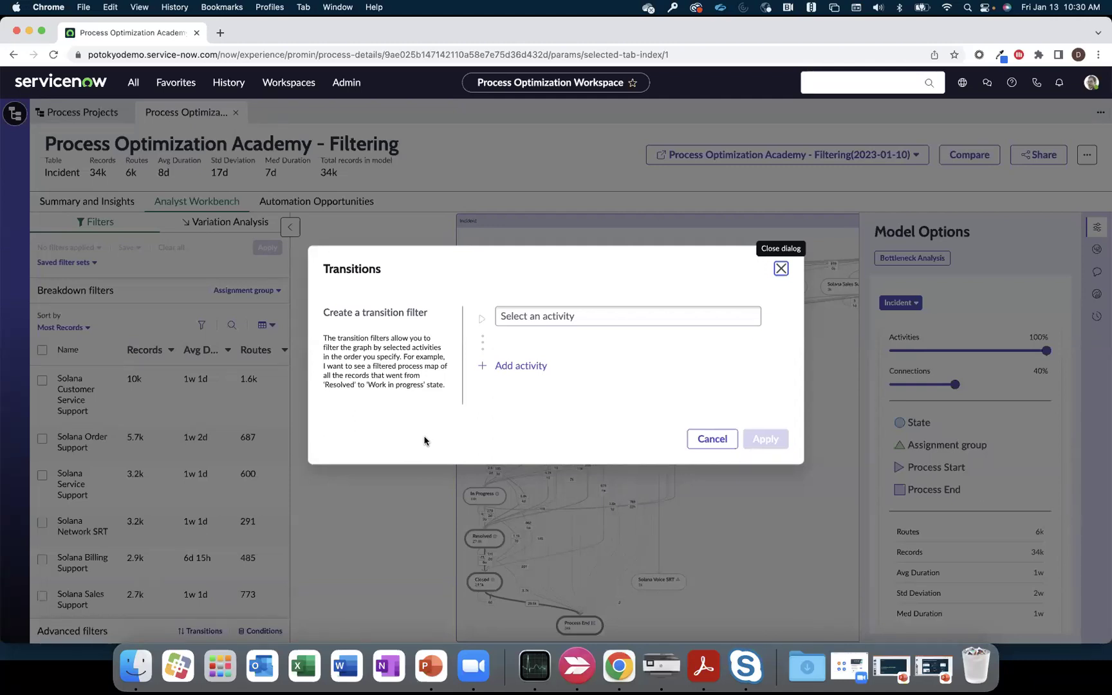
{"action": "left_click", "coordinate": [543, 318]}
{"action": "type", "text": "asdf"}
{"action": "key", "text": "BackSpace"}
{"action": "key", "text": "BackSpace"}
{"action": "key", "text": "BackSpace"}
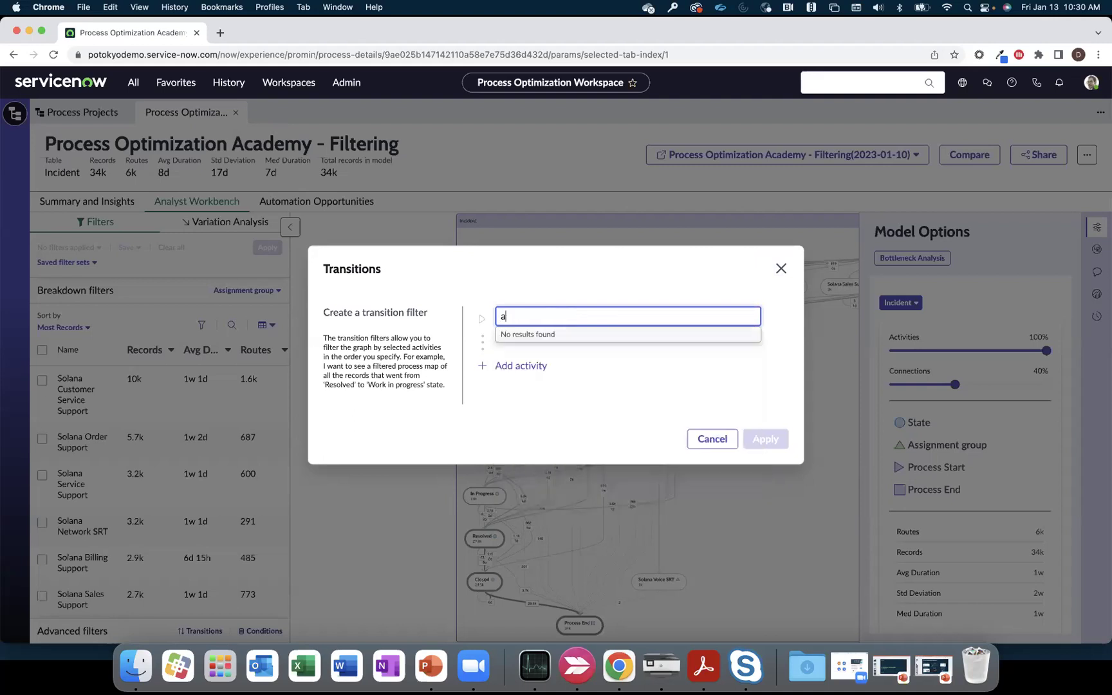
{"action": "type", "text": "wait"}
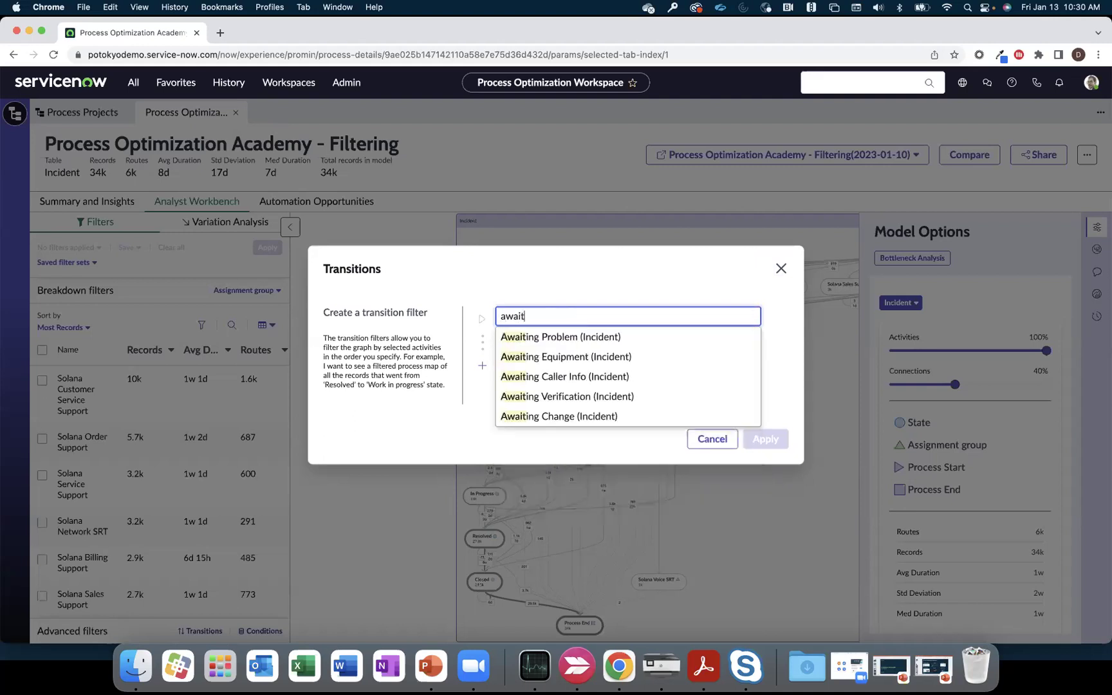
{"action": "left_click", "coordinate": [564, 377]}
Add In Progress (Incident) as the second activity of the transition filter.
{"action": "left_click", "coordinate": [534, 367]}
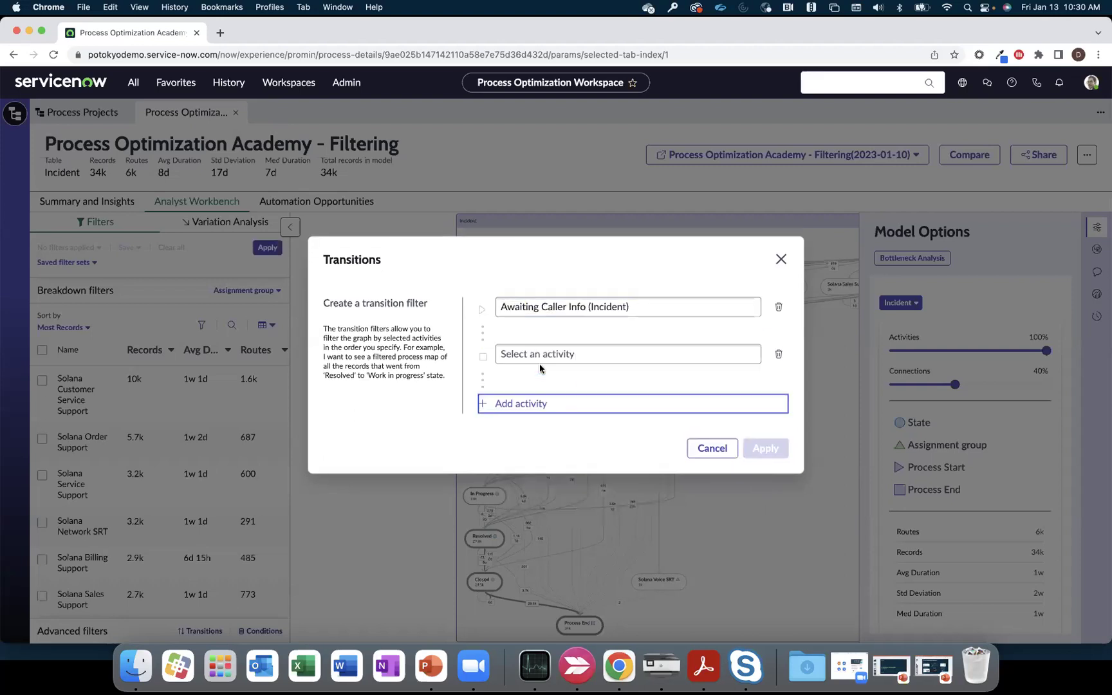
{"action": "left_click", "coordinate": [539, 359]}
{"action": "type", "text": "in "}
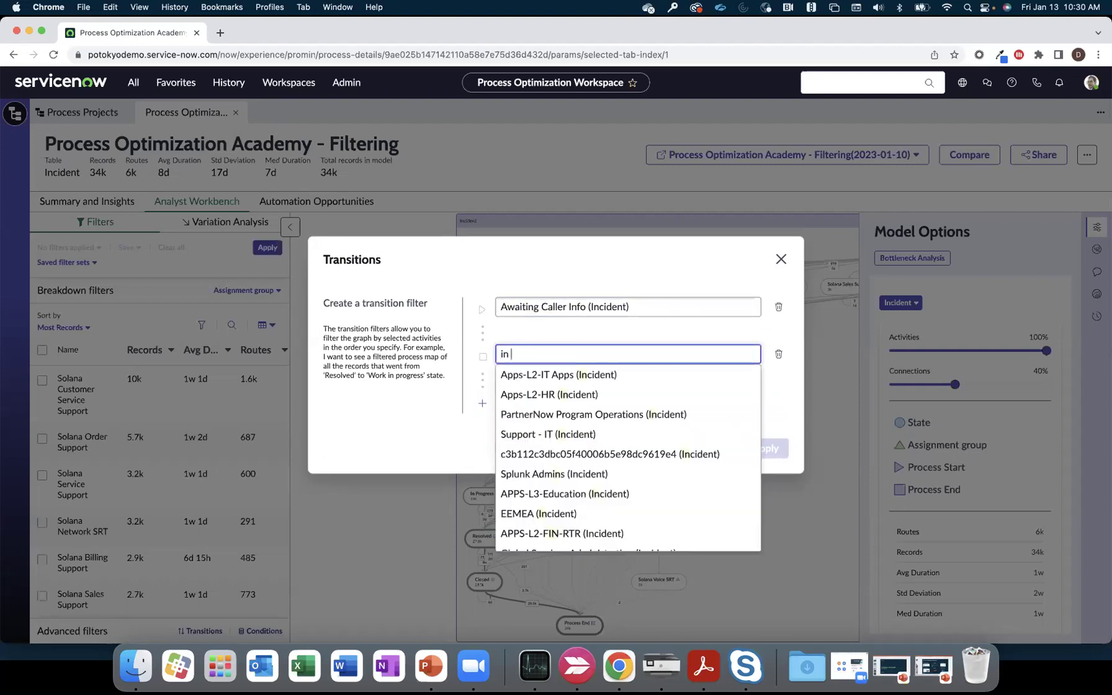
{"action": "type", "text": "pro"}
{"action": "left_click", "coordinate": [566, 378]}
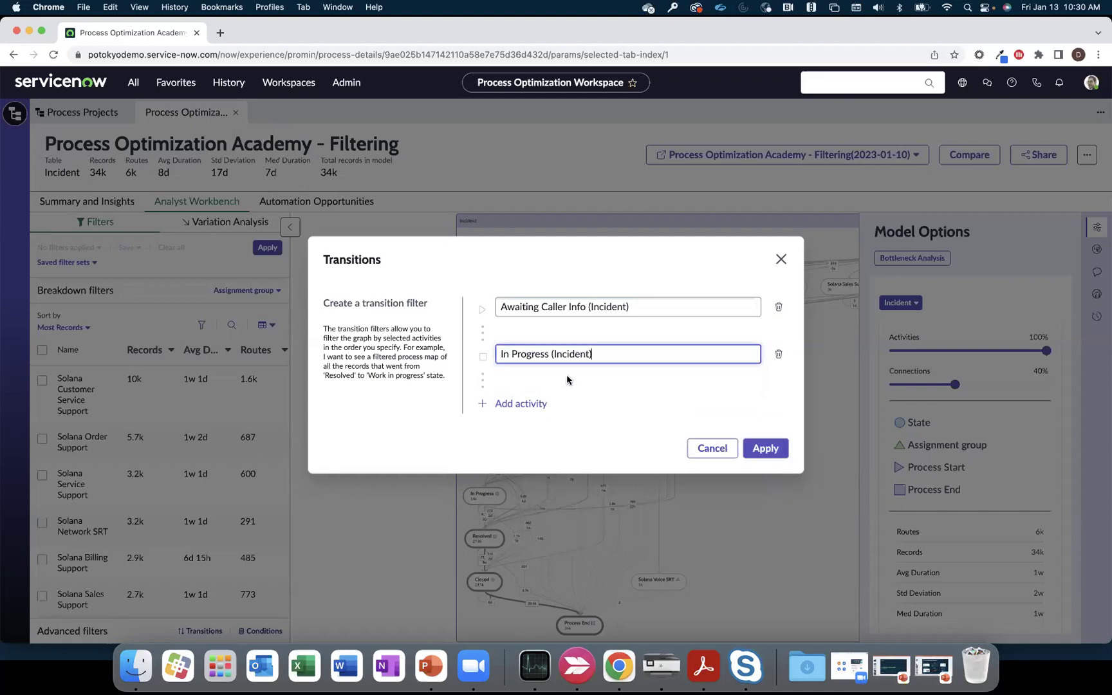
Add Awaiting Caller Info (Incident) as the third activity, and apply the transition filter.
{"action": "left_click", "coordinate": [540, 406]}
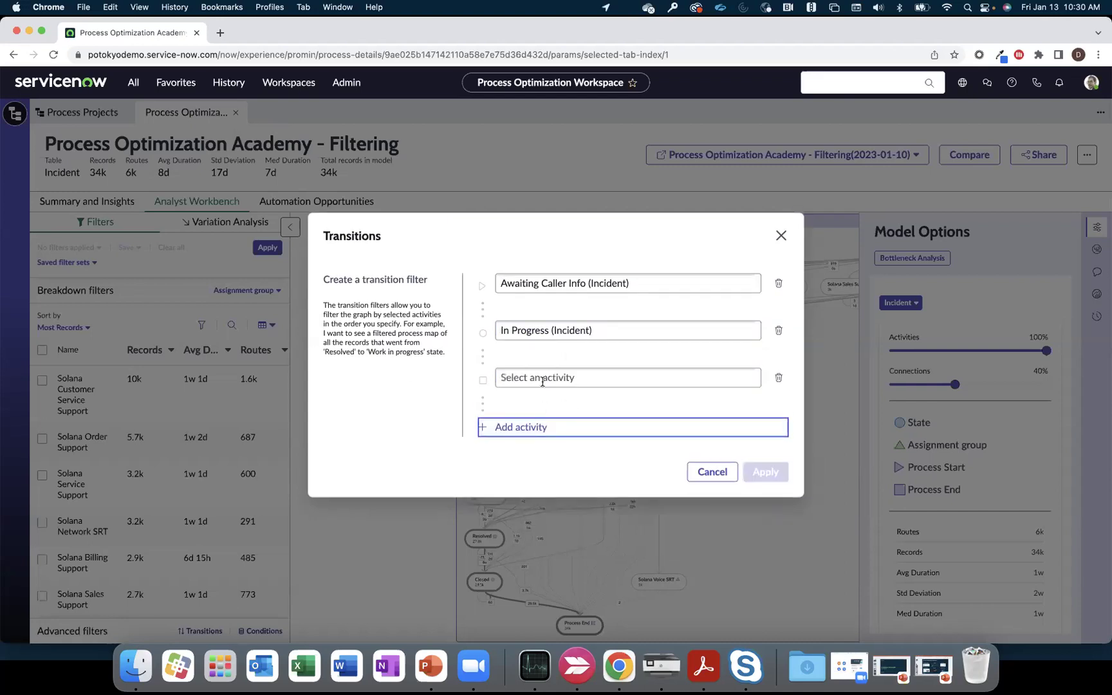
{"action": "left_click", "coordinate": [543, 380]}
{"action": "type", "text": "await"}
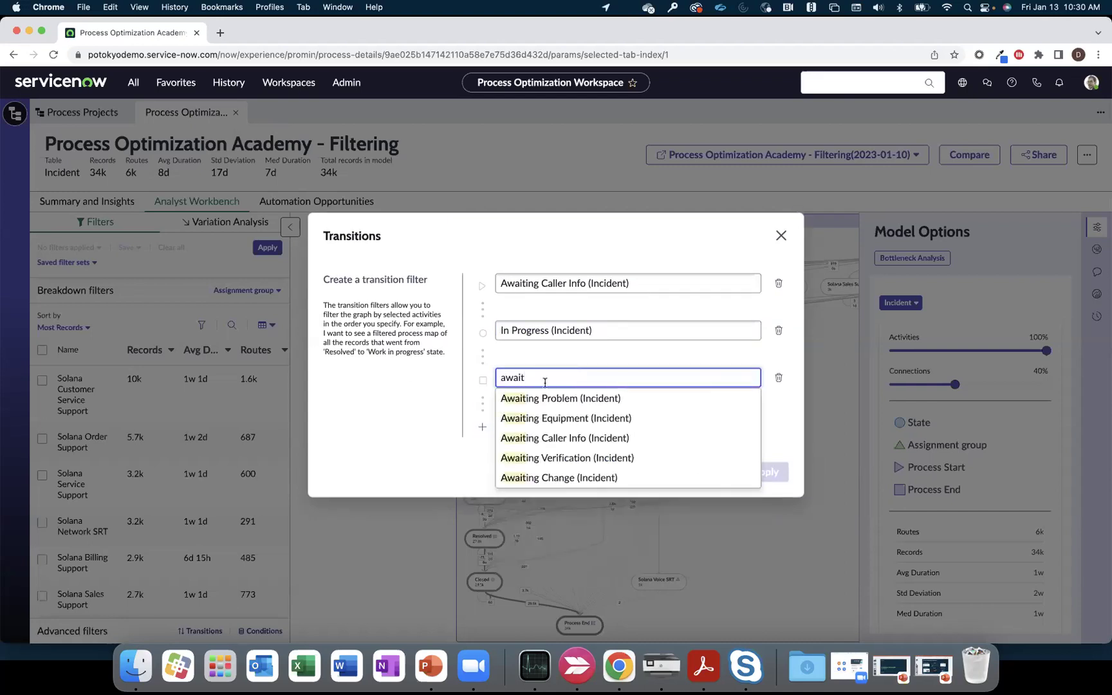
{"action": "left_click", "coordinate": [552, 438]}
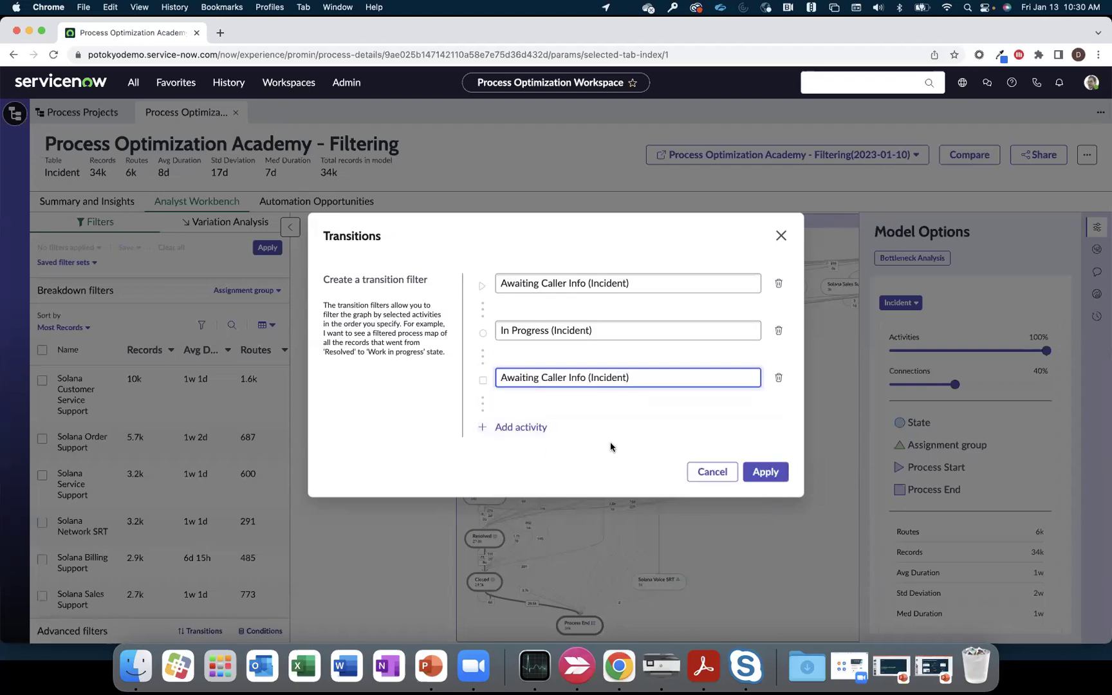
{"action": "left_click", "coordinate": [765, 473]}
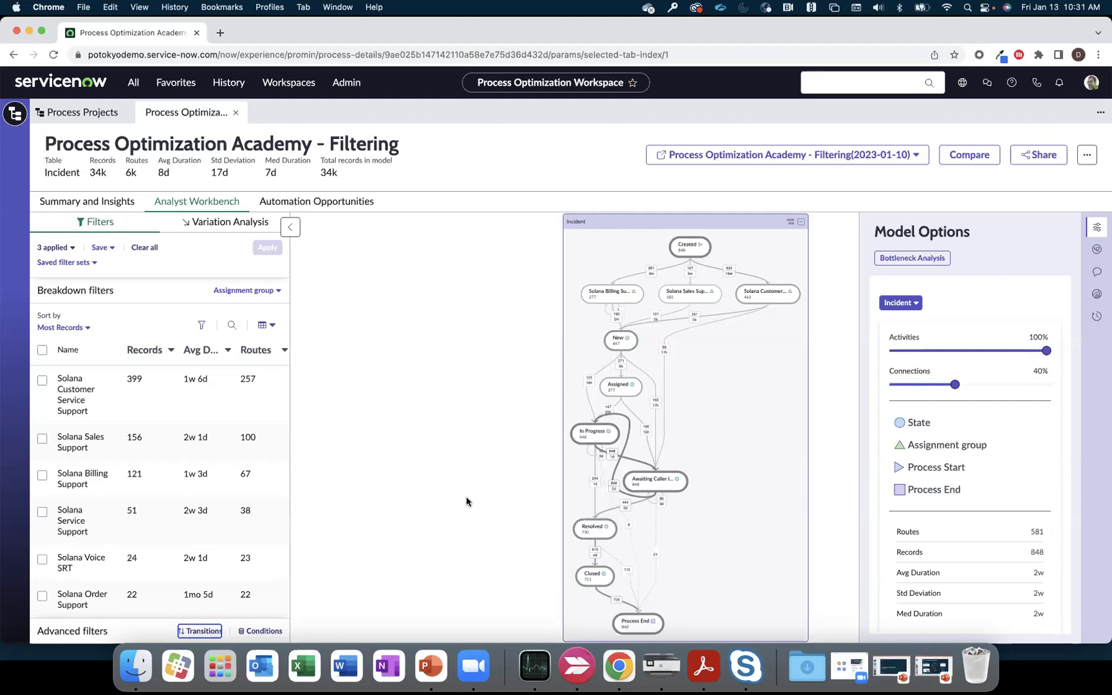
Open the Process Optimization Academy - Assignment Group Analysis project and review its KPIs, improvement opportunities, variation analysis and bottleneck analysis.
{"action": "left_click", "coordinate": [105, 114]}
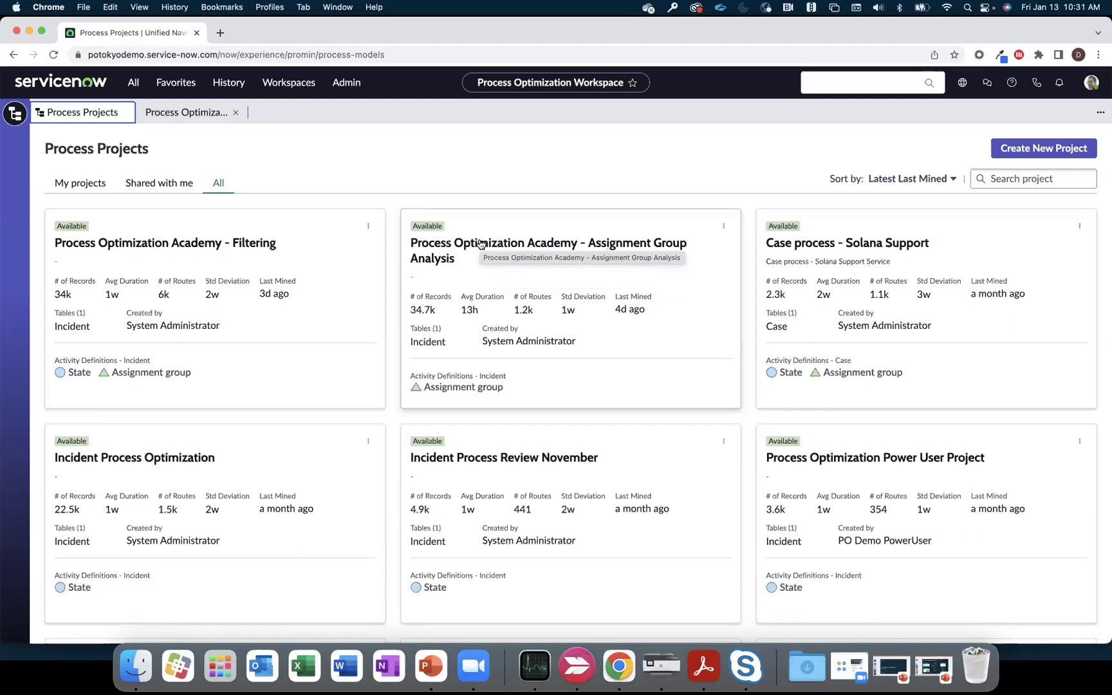
{"action": "left_click", "coordinate": [479, 243]}
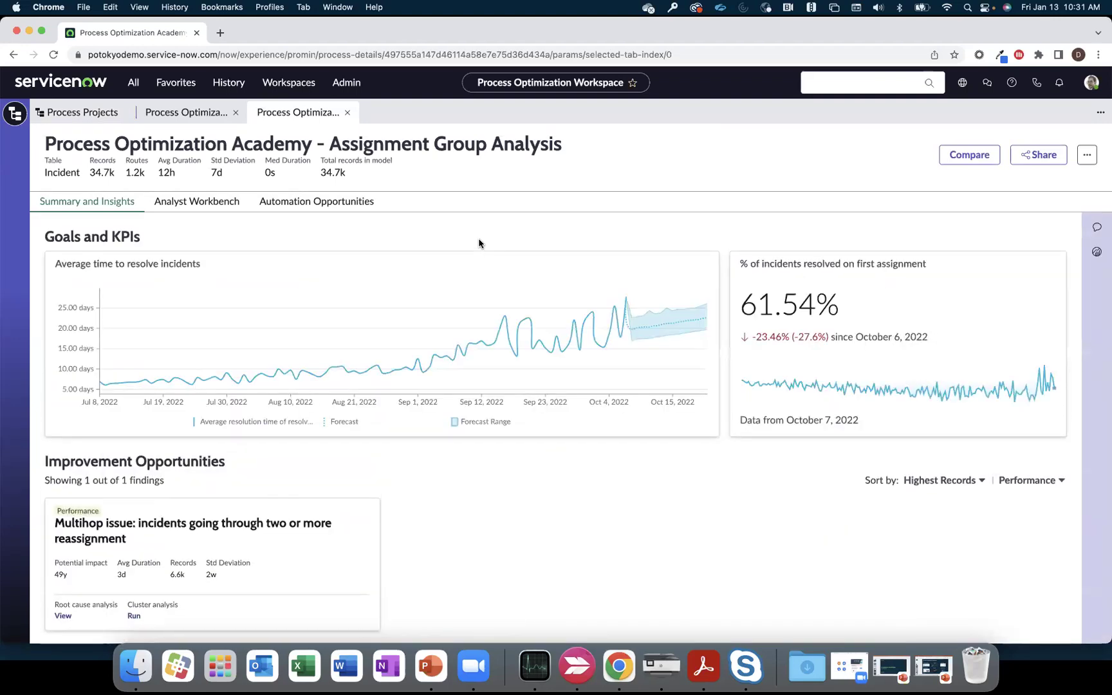
{"action": "scroll", "coordinate": [475, 266], "scroll_direction": "down", "scroll_amount": 1}
{"action": "scroll", "coordinate": [474, 267], "scroll_direction": "down", "scroll_amount": 5}
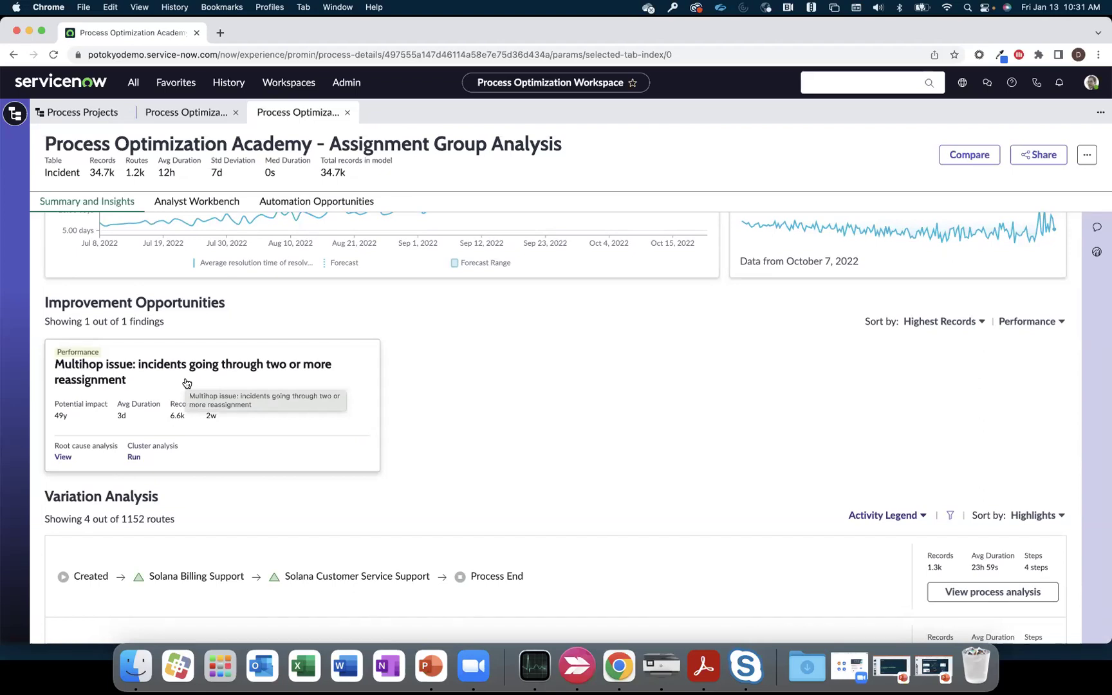
{"action": "scroll", "coordinate": [460, 444], "scroll_direction": "down", "scroll_amount": 3}
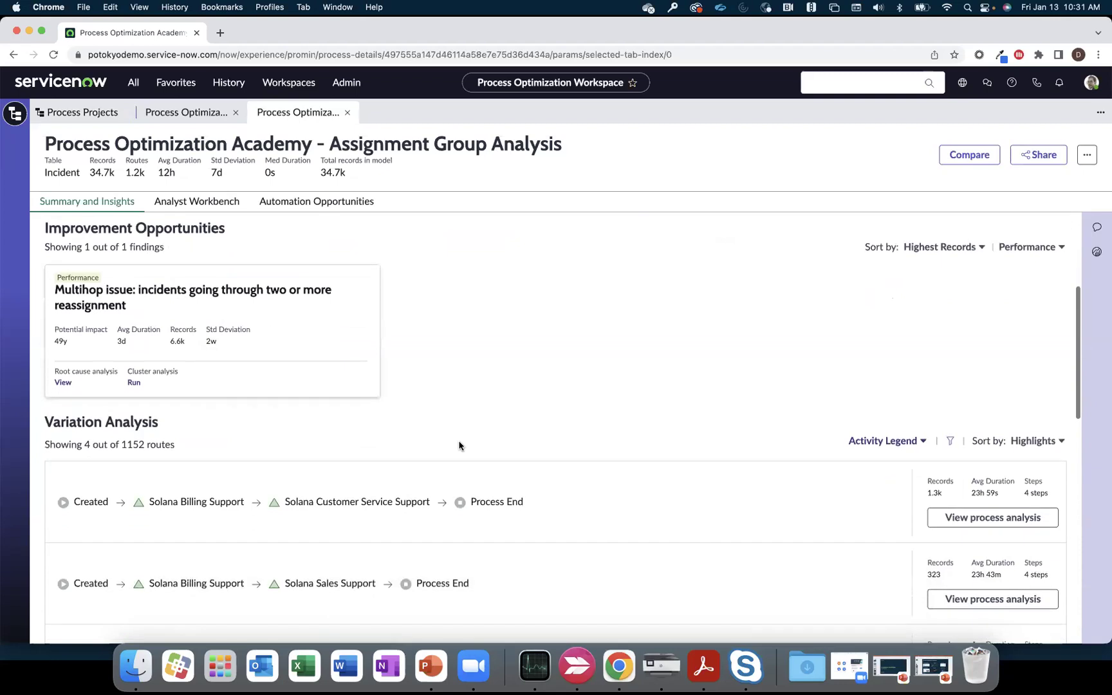
{"action": "scroll", "coordinate": [459, 444], "scroll_direction": "down", "scroll_amount": 1}
{"action": "scroll", "coordinate": [460, 444], "scroll_direction": "down", "scroll_amount": 1}
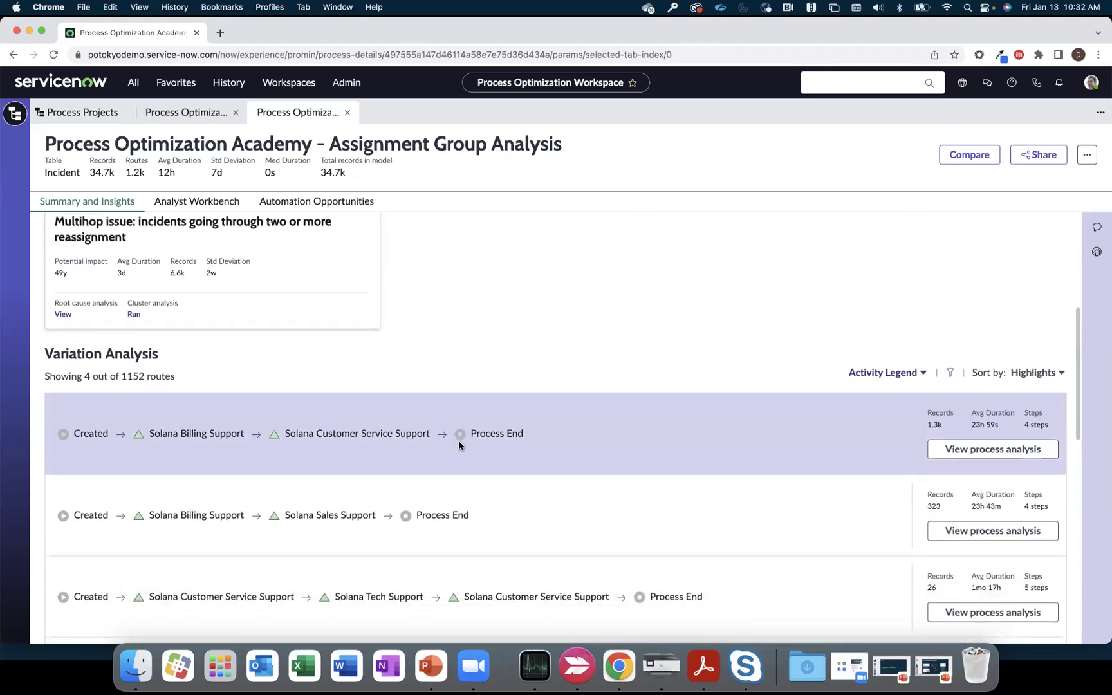
{"action": "scroll", "coordinate": [459, 444], "scroll_direction": "down", "scroll_amount": 2}
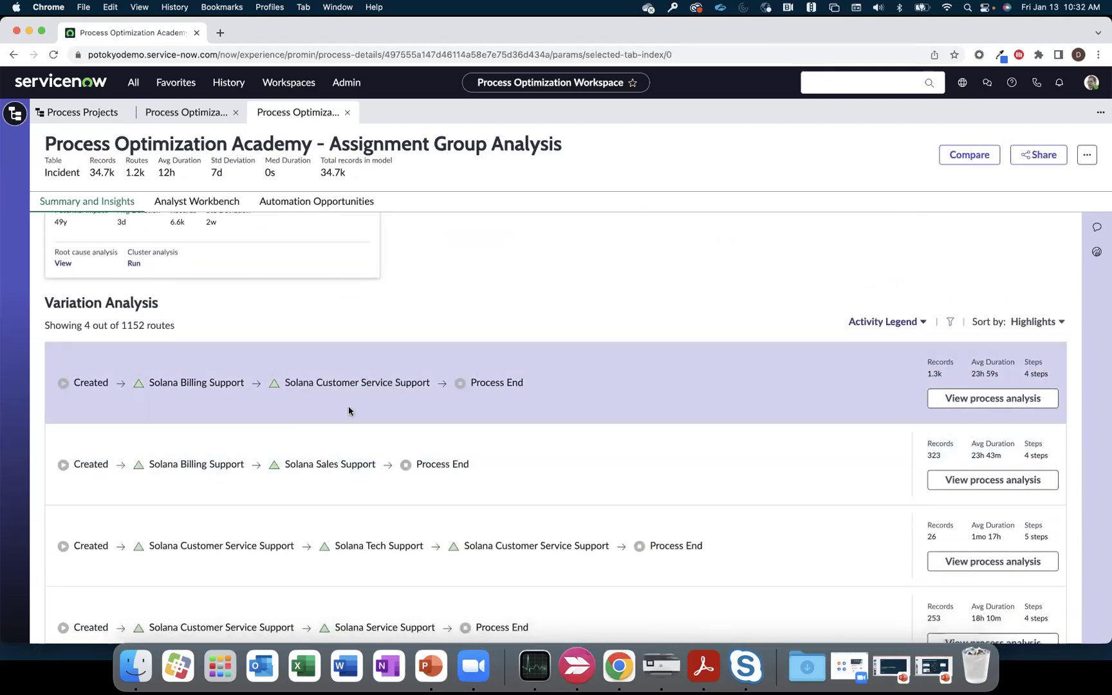
{"action": "scroll", "coordinate": [416, 429], "scroll_direction": "down", "scroll_amount": 2}
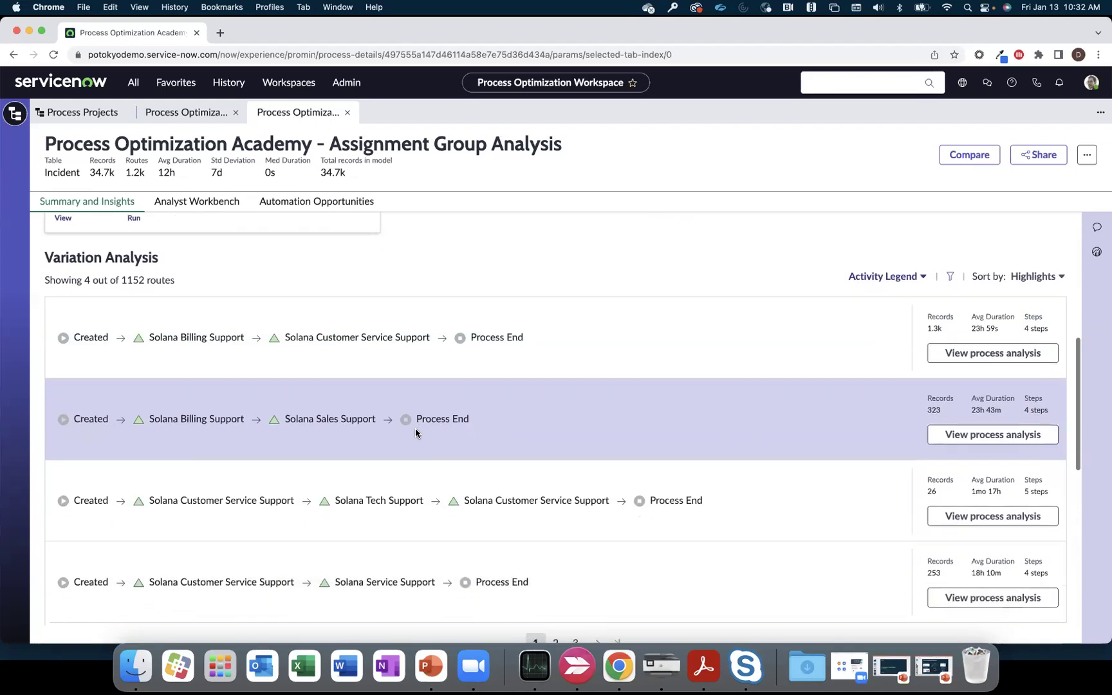
{"action": "scroll", "coordinate": [416, 429], "scroll_direction": "down", "scroll_amount": 8}
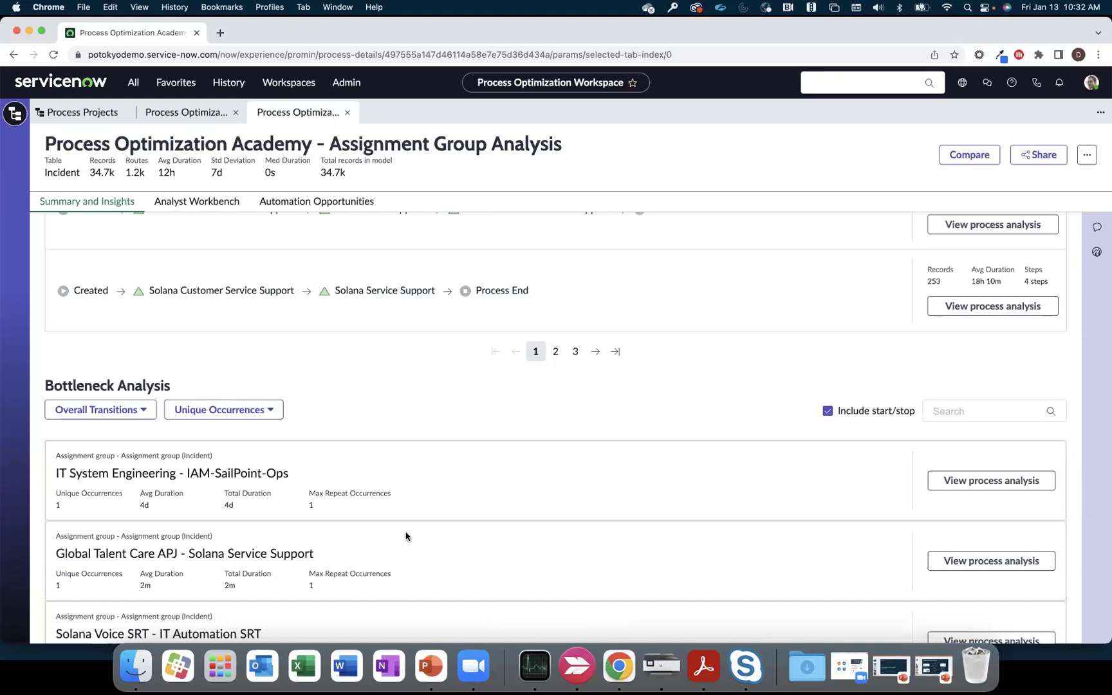
{"action": "scroll", "coordinate": [406, 536], "scroll_direction": "up", "scroll_amount": 20}
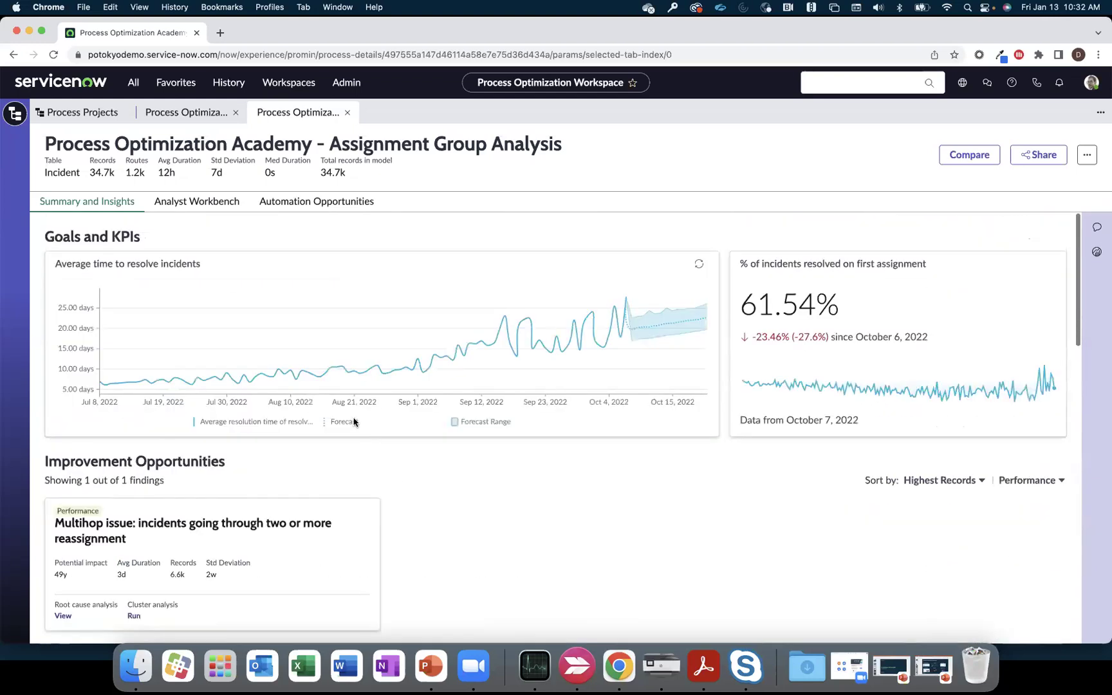
Break down the Analyst Workbench filters by Reassignment count, and examine the records, average duration and routes per count.
{"action": "left_click", "coordinate": [208, 202]}
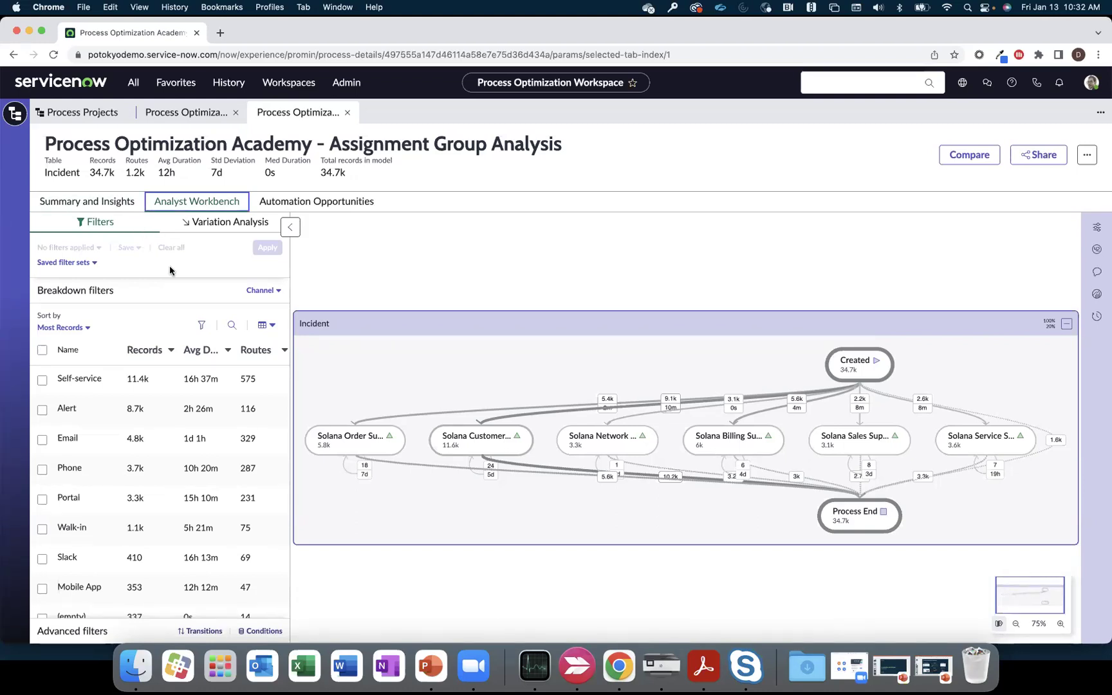
{"action": "left_click", "coordinate": [260, 291]}
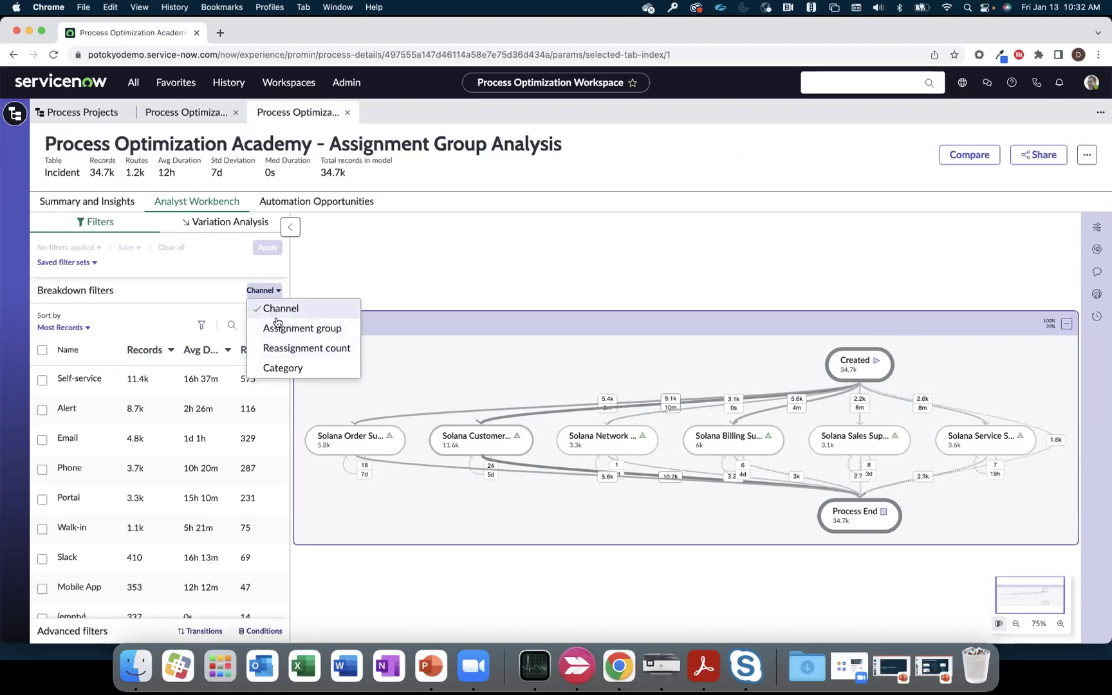
{"action": "left_click", "coordinate": [280, 348]}
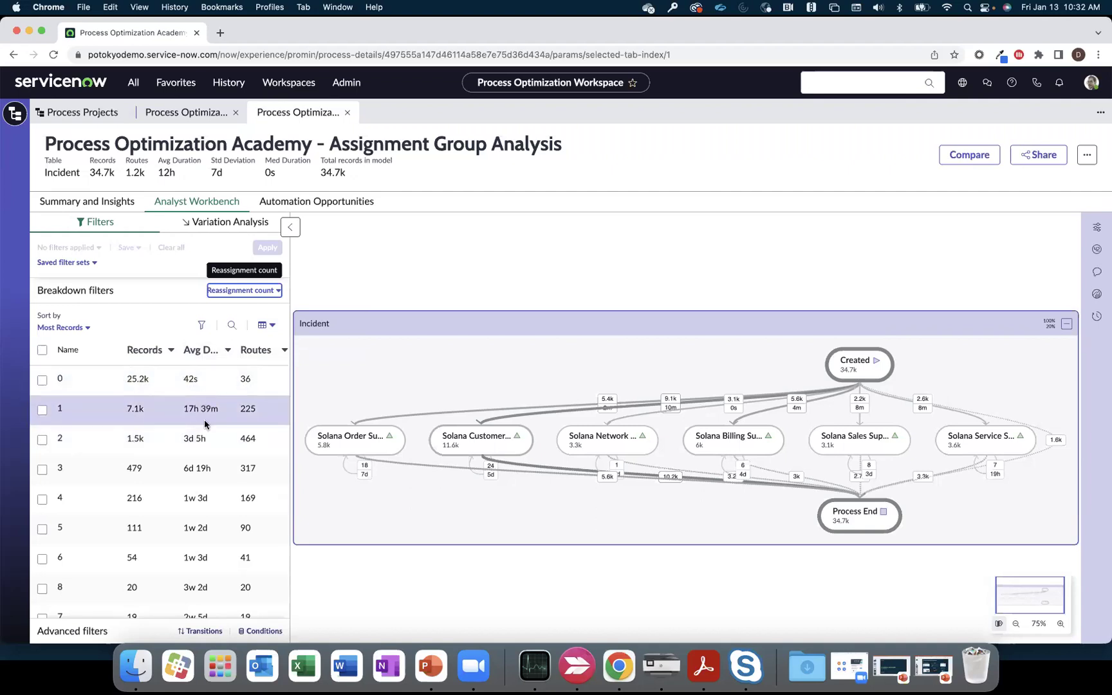
{"action": "scroll", "coordinate": [204, 419], "scroll_direction": "down", "scroll_amount": 1}
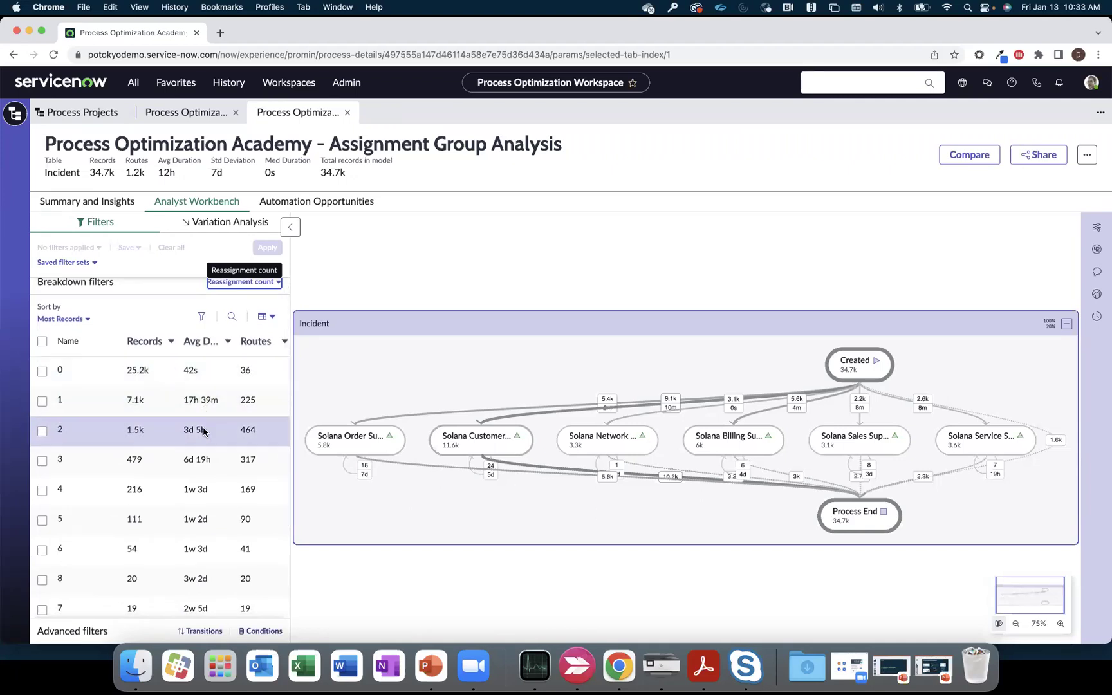
{"action": "scroll", "coordinate": [212, 492], "scroll_direction": "down", "scroll_amount": 1}
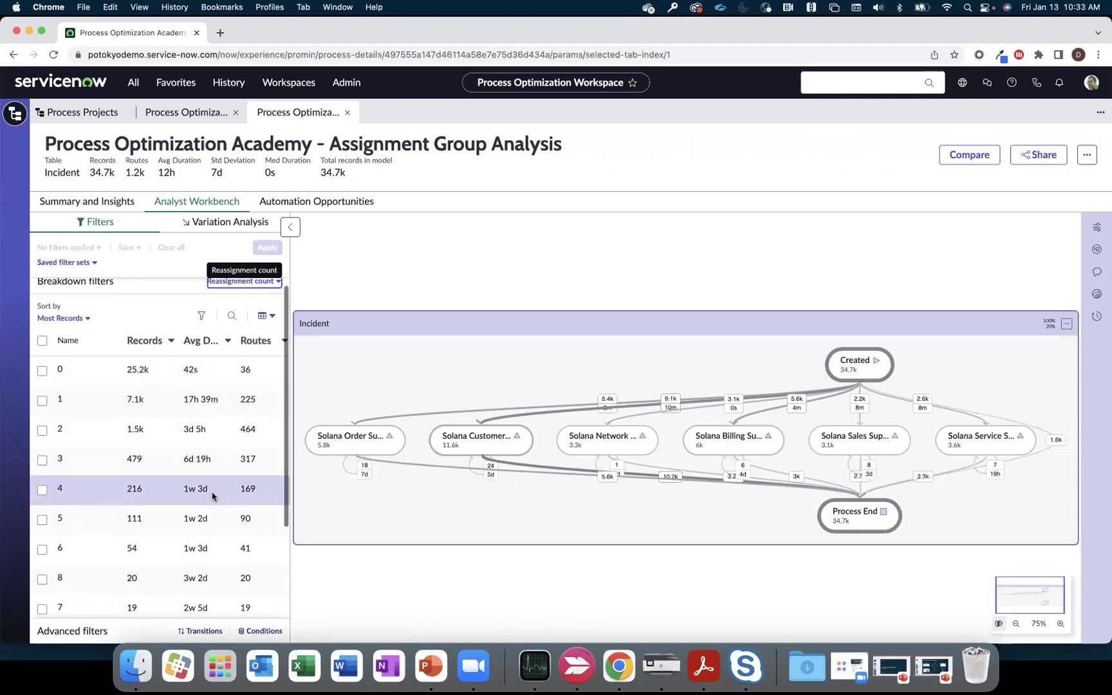
{"action": "scroll", "coordinate": [212, 496], "scroll_direction": "down", "scroll_amount": 3}
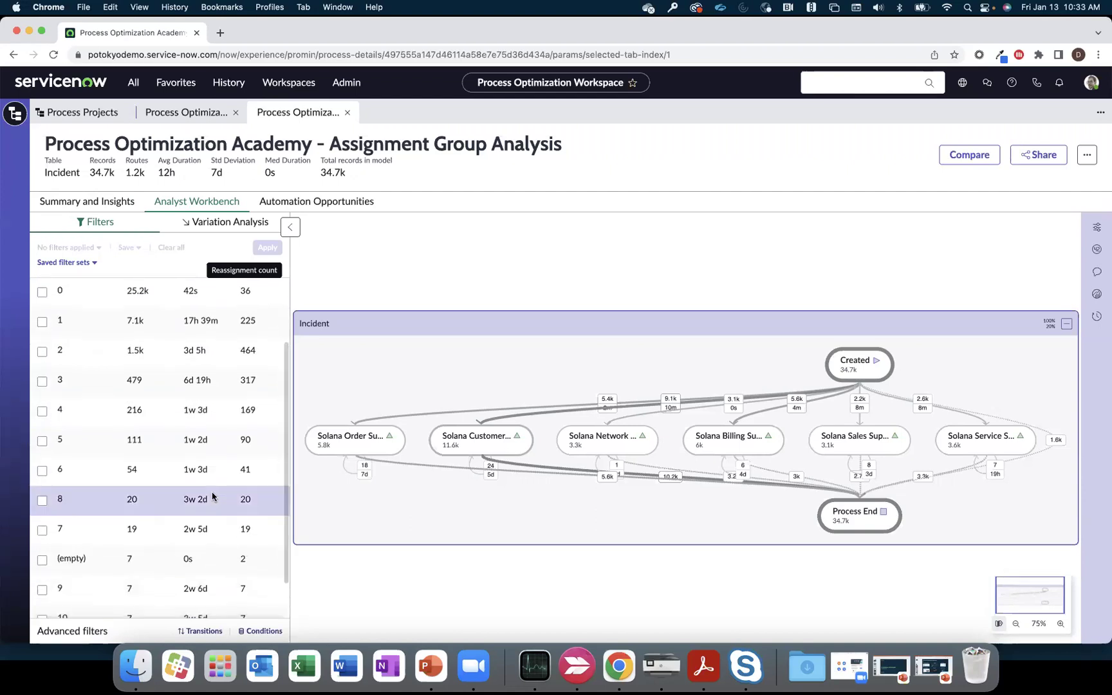
{"action": "scroll", "coordinate": [213, 495], "scroll_direction": "up", "scroll_amount": 4}
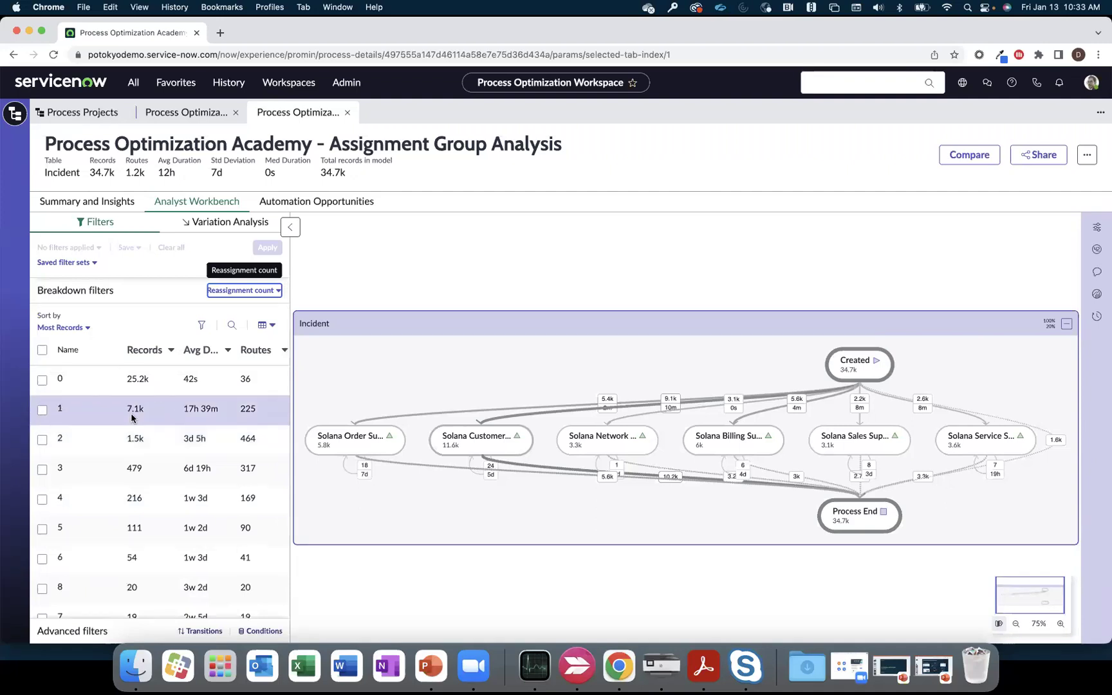
Select all reassignment counts except 0, 1, 2 and 3, and apply the breakdown filter.
{"action": "left_click", "coordinate": [42, 351]}
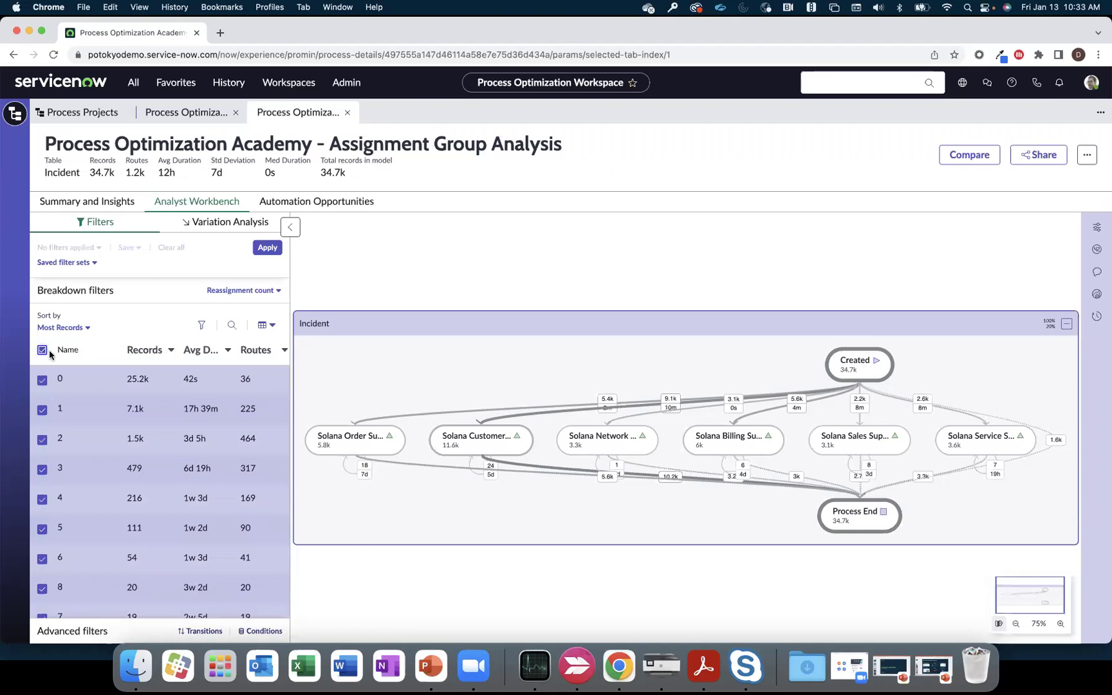
{"action": "left_click", "coordinate": [42, 380]}
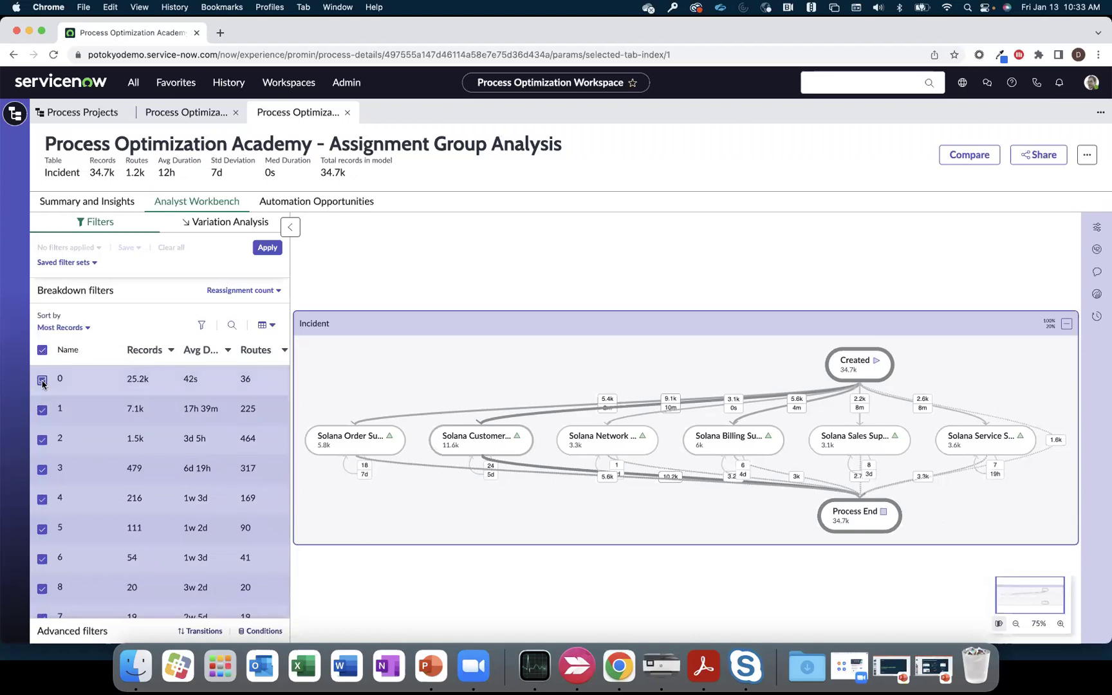
{"action": "left_click", "coordinate": [42, 410]}
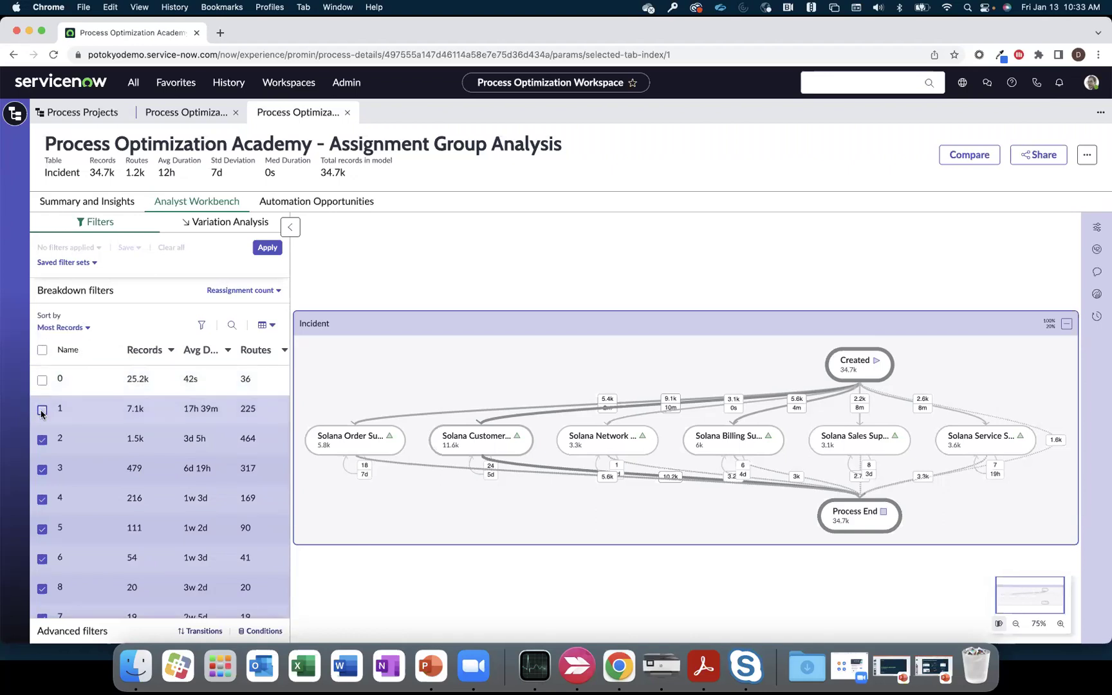
{"action": "left_click", "coordinate": [42, 439]}
{"action": "left_click", "coordinate": [42, 470]}
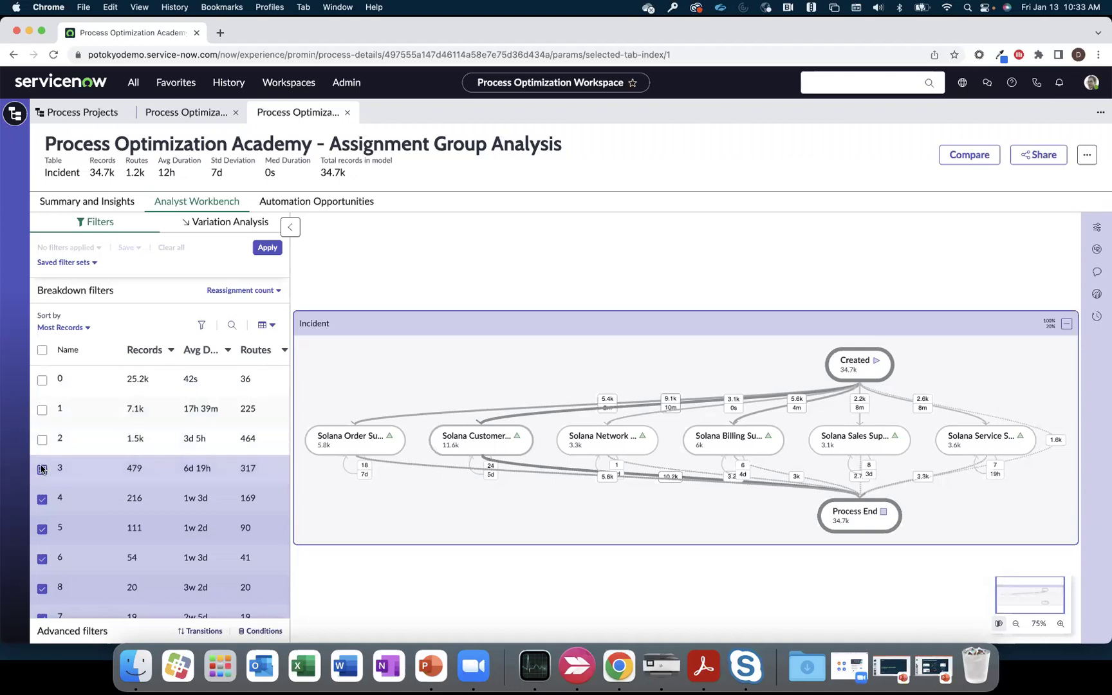
{"action": "scroll", "coordinate": [64, 499], "scroll_direction": "down", "scroll_amount": 3}
{"action": "scroll", "coordinate": [64, 499], "scroll_direction": "up", "scroll_amount": 3}
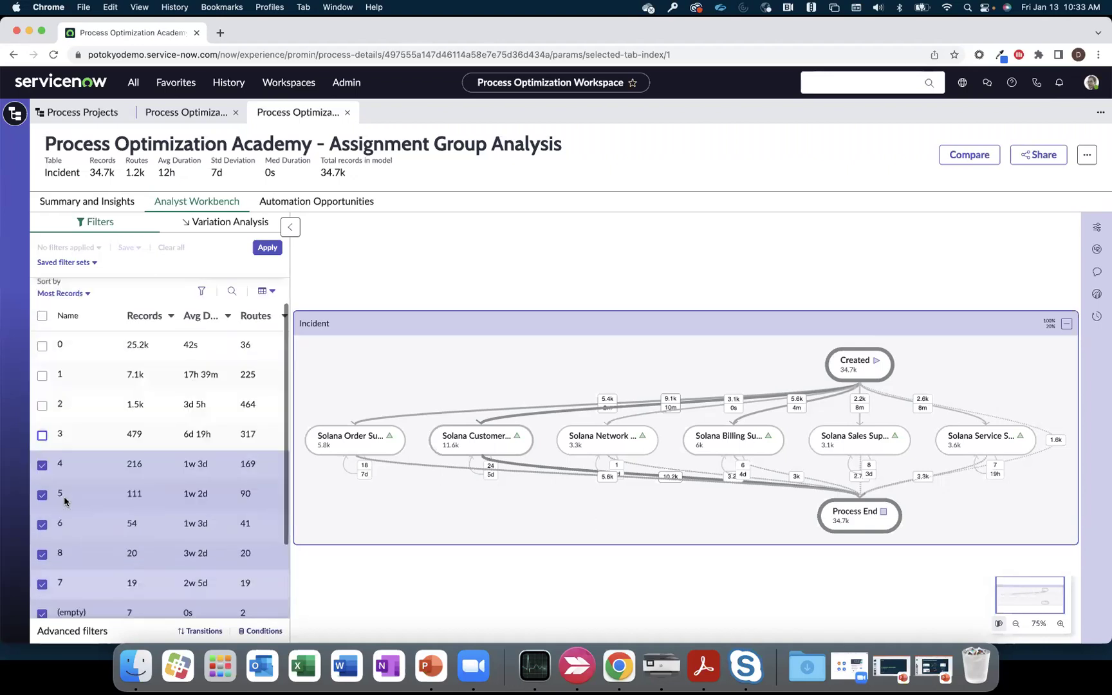
{"action": "left_click", "coordinate": [265, 250]}
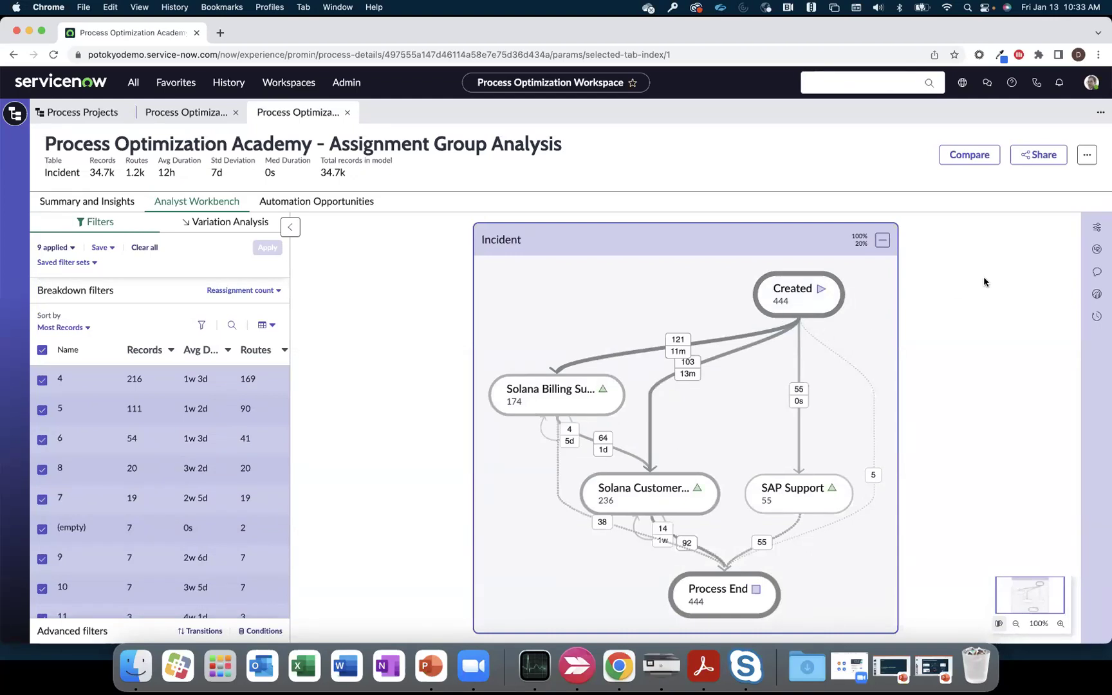
Set the process map's Connections level to 40% in the model options, and close the options.
{"action": "left_click", "coordinate": [1095, 227]}
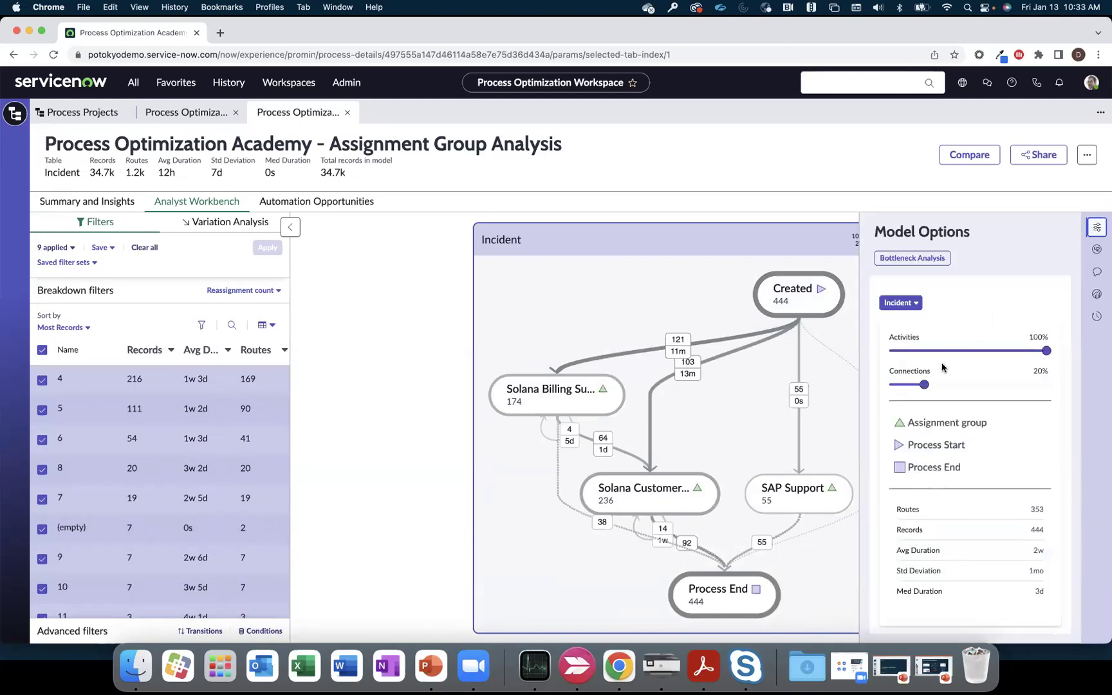
{"action": "left_click_drag", "start_coordinate": [925, 385], "coordinate": [958, 386]}
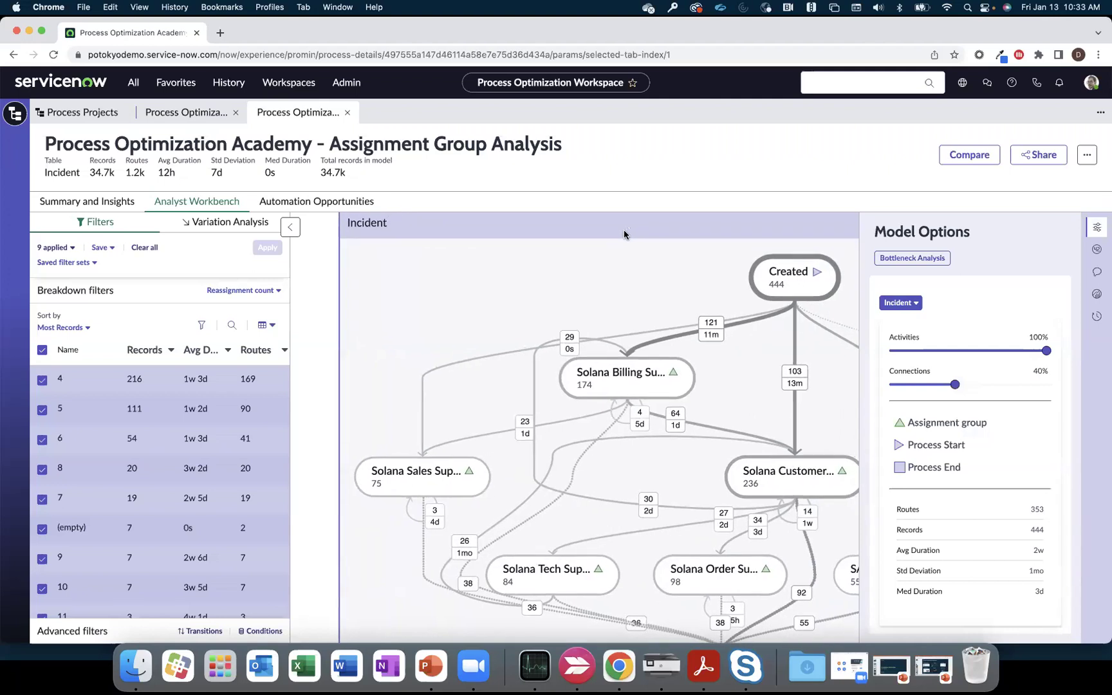
{"action": "left_click", "coordinate": [1096, 226]}
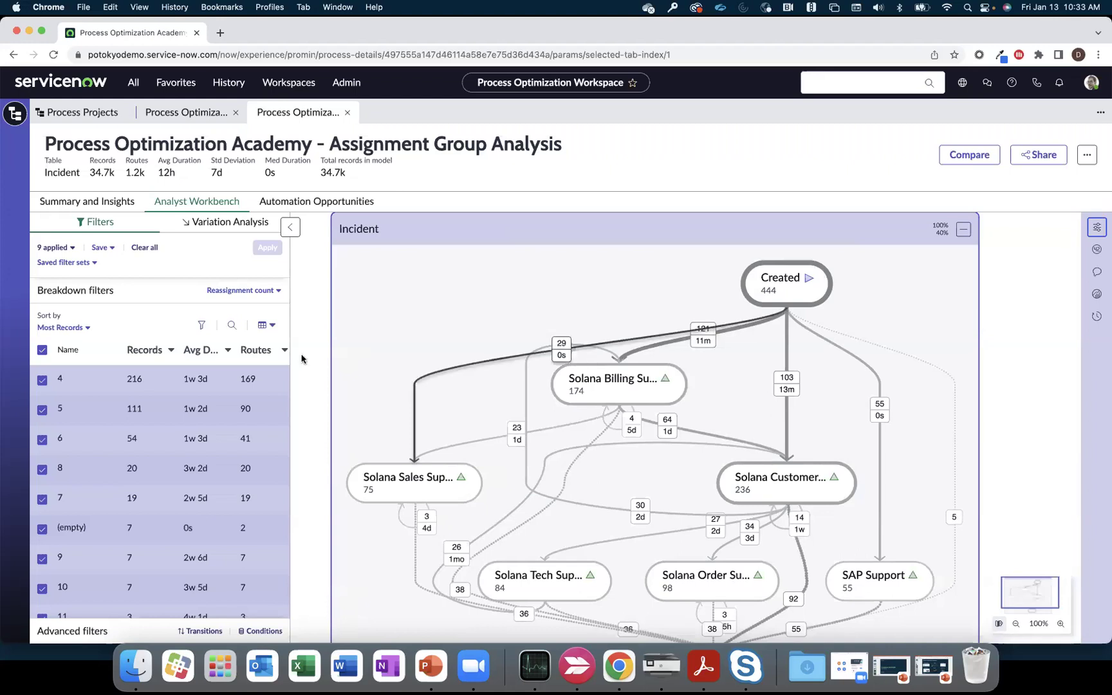
Clear all filters, and start a transition filter with Solana Billing Support (Incident) as the first activity.
{"action": "left_click", "coordinate": [147, 251]}
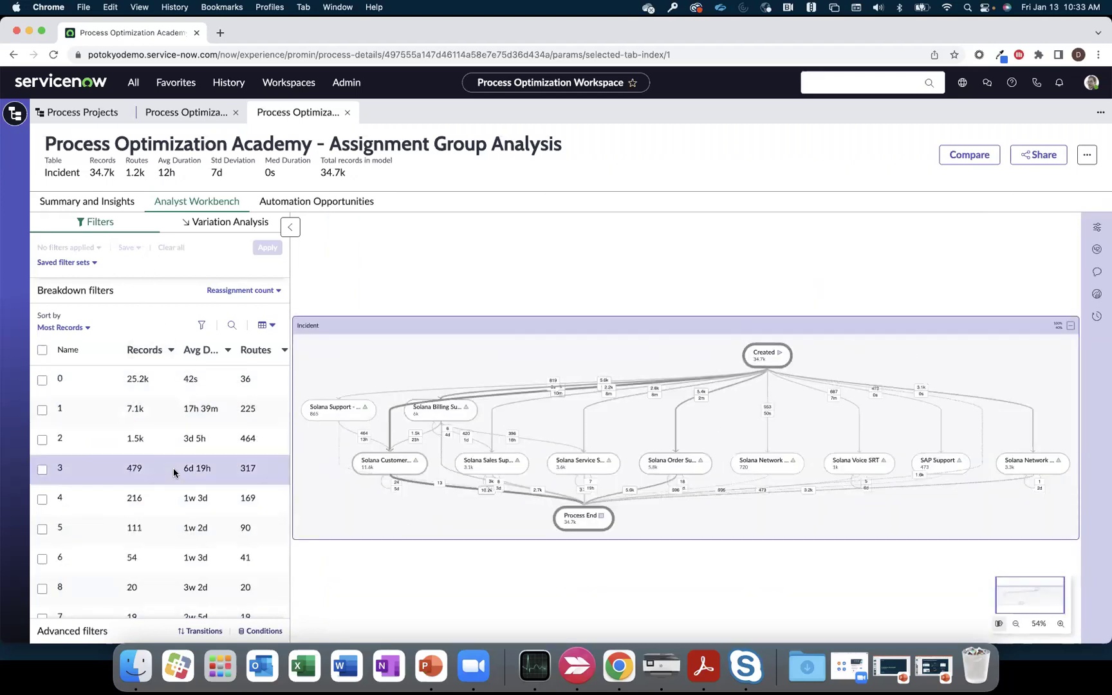
{"action": "left_click", "coordinate": [201, 632]}
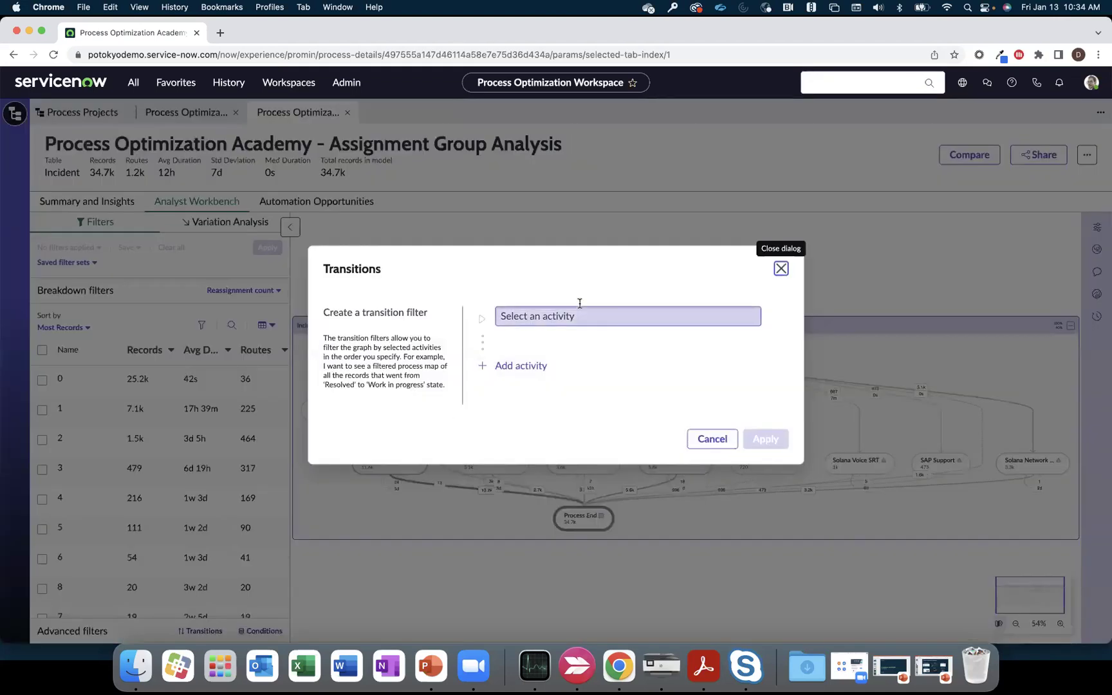
{"action": "left_click", "coordinate": [579, 305]}
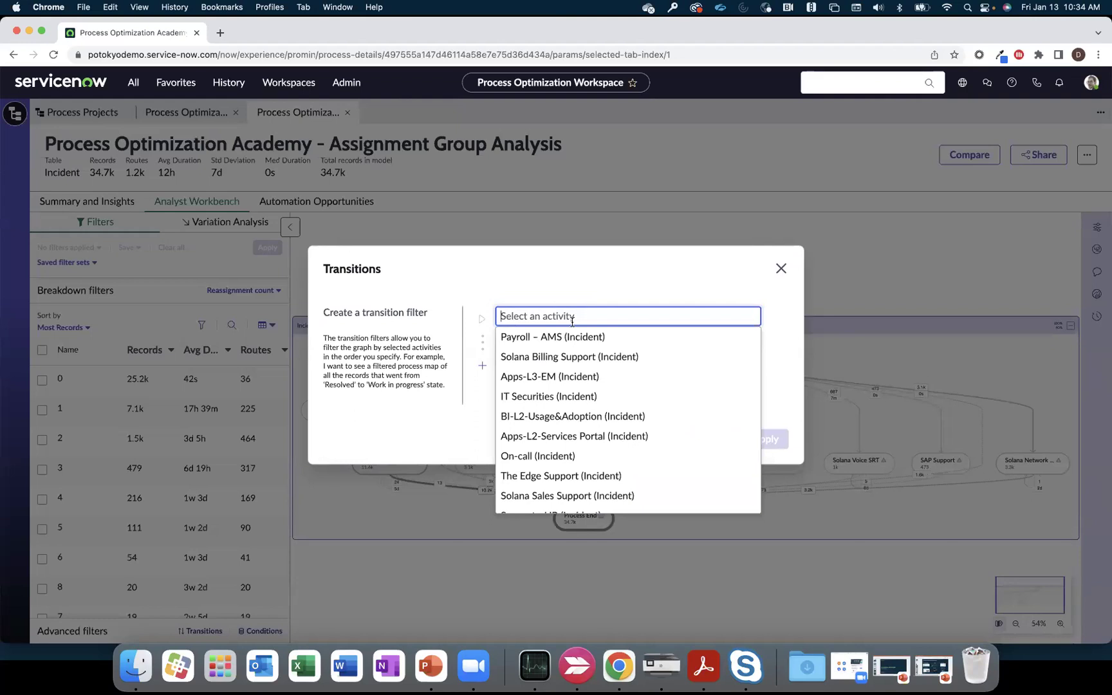
{"action": "left_click", "coordinate": [572, 363]}
Add Solana Customer Service Support (Incident) as the second activity of the transition filter.
{"action": "left_click", "coordinate": [523, 365]}
{"action": "left_click", "coordinate": [533, 355]}
{"action": "type", "text": "solan"}
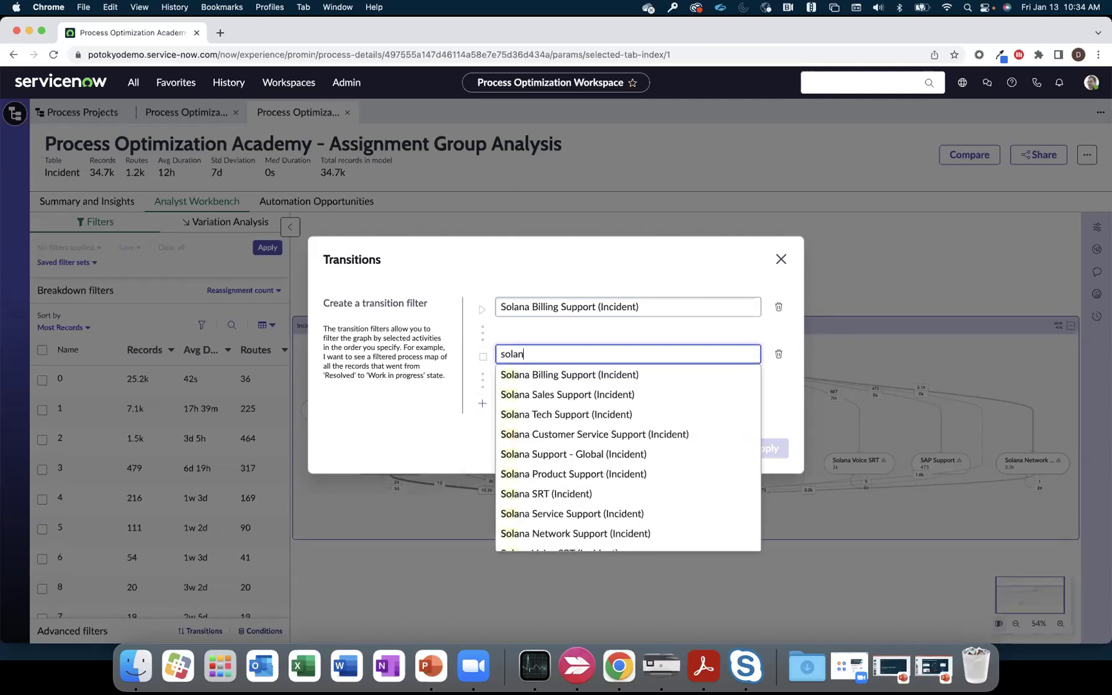
{"action": "left_click", "coordinate": [561, 428]}
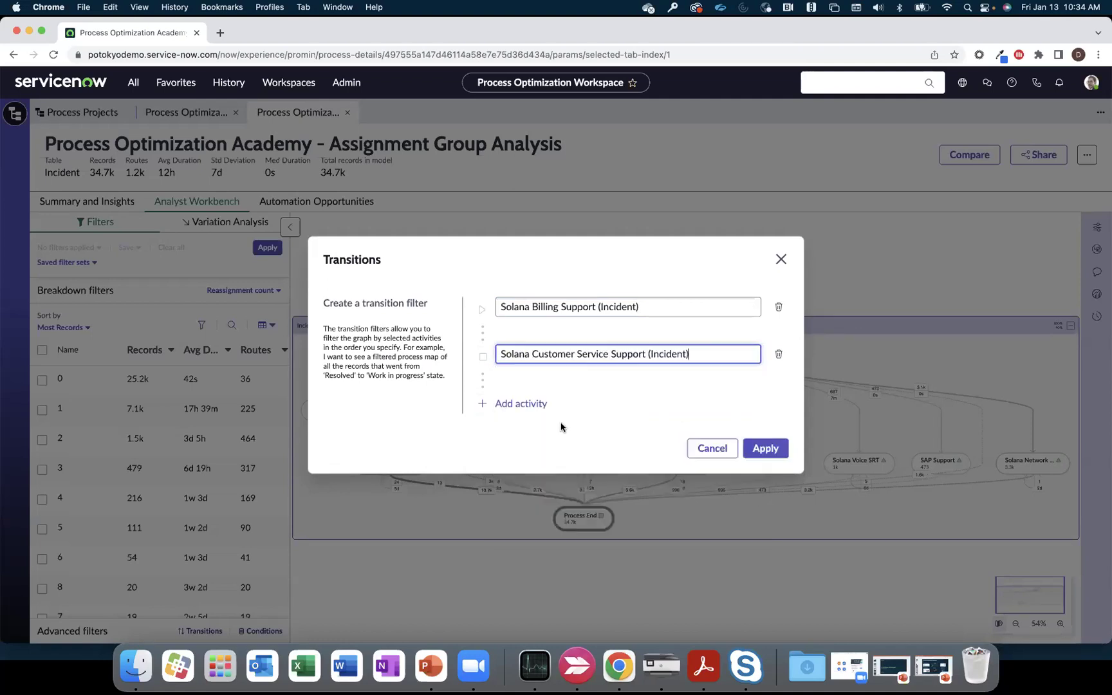
Add Solana Billing Support (Incident) as the third activity of the transition filter and apply the filter.
{"action": "left_click", "coordinate": [526, 403]}
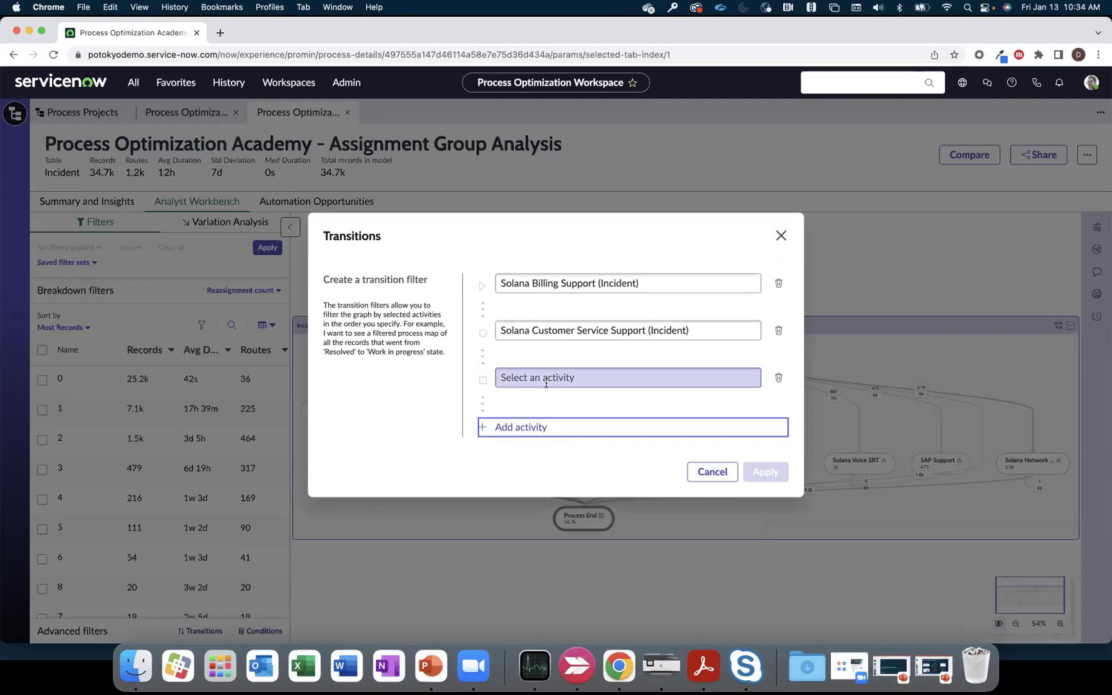
{"action": "left_click", "coordinate": [546, 383]}
{"action": "type", "text": "solan"}
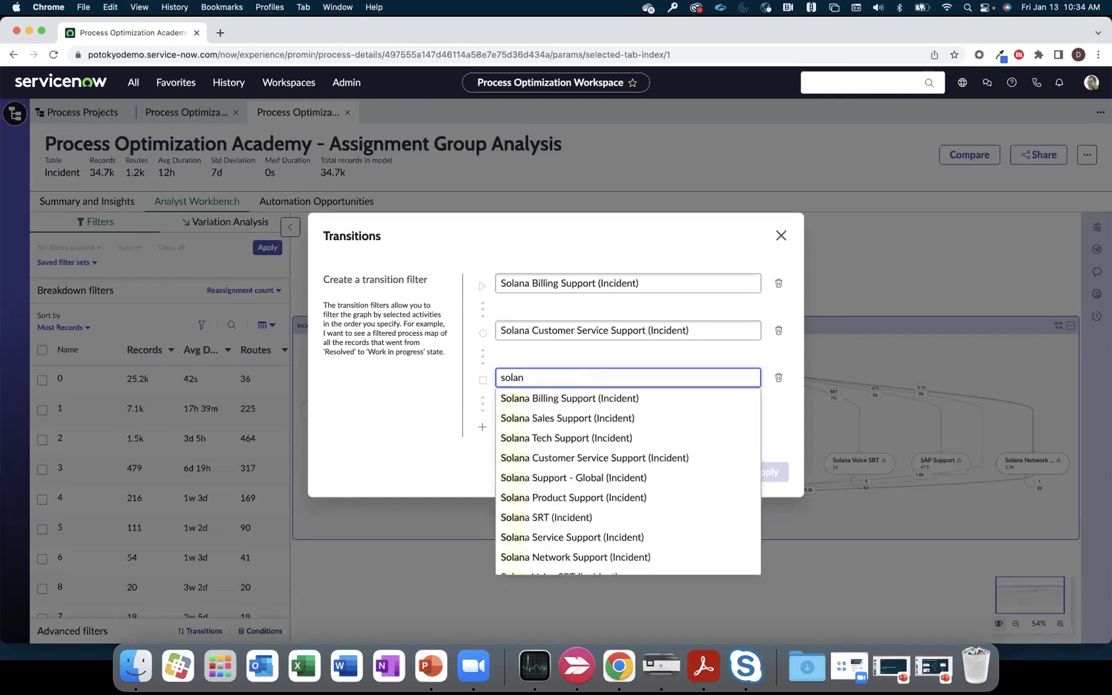
{"action": "type", "text": "a"}
{"action": "left_click", "coordinate": [554, 397]}
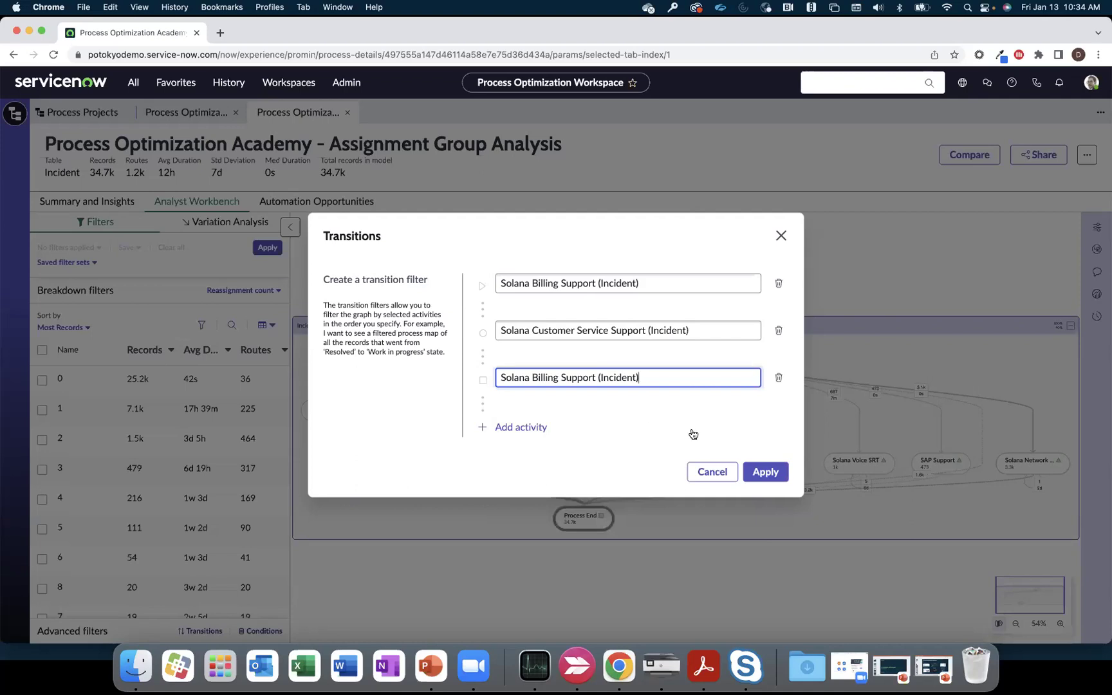
{"action": "left_click", "coordinate": [764, 474]}
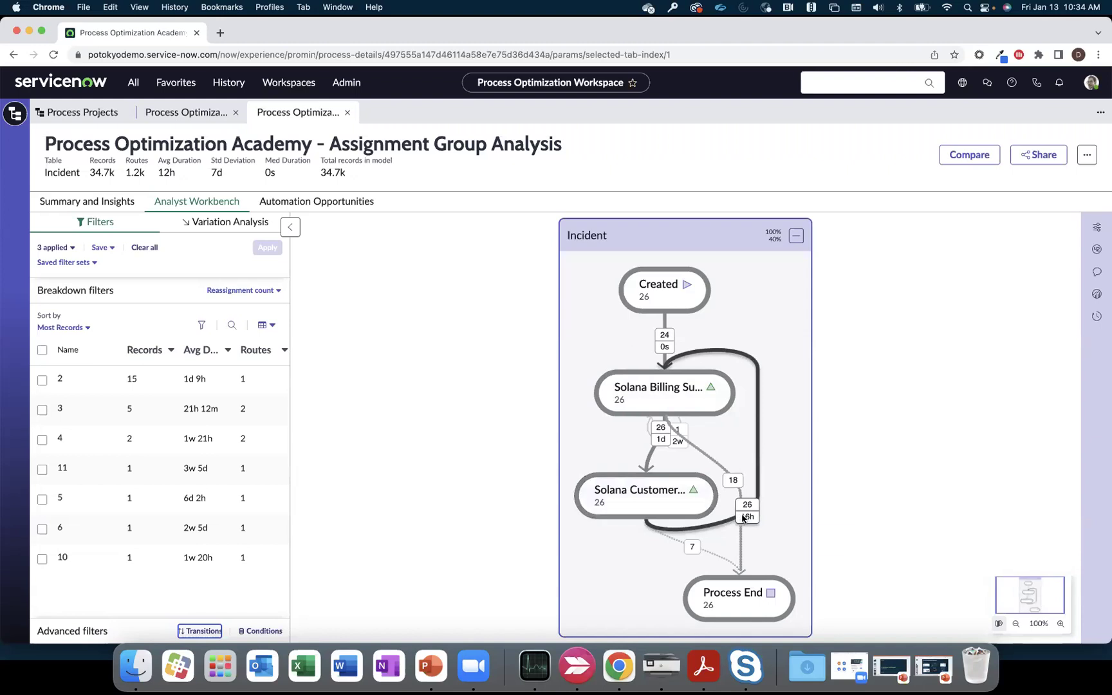
Check the duration of the transition back to Solana Billing Support, view that node's incident records, and close the record list.
{"action": "mouse_move", "coordinate": [743, 517]}
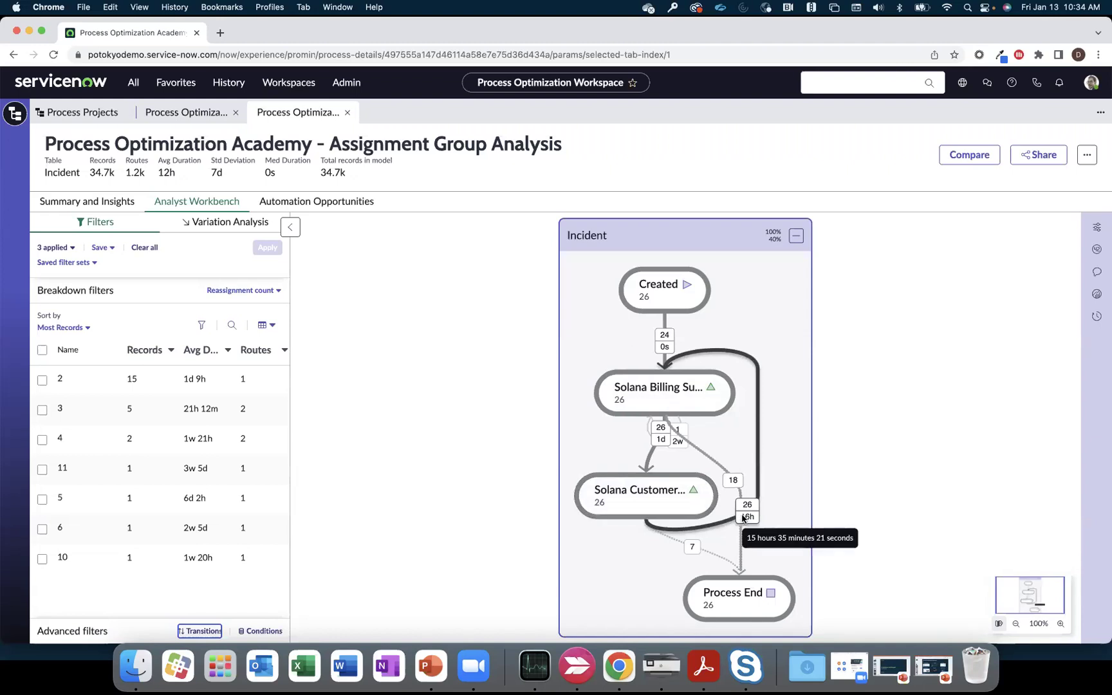
{"action": "left_click", "coordinate": [656, 401]}
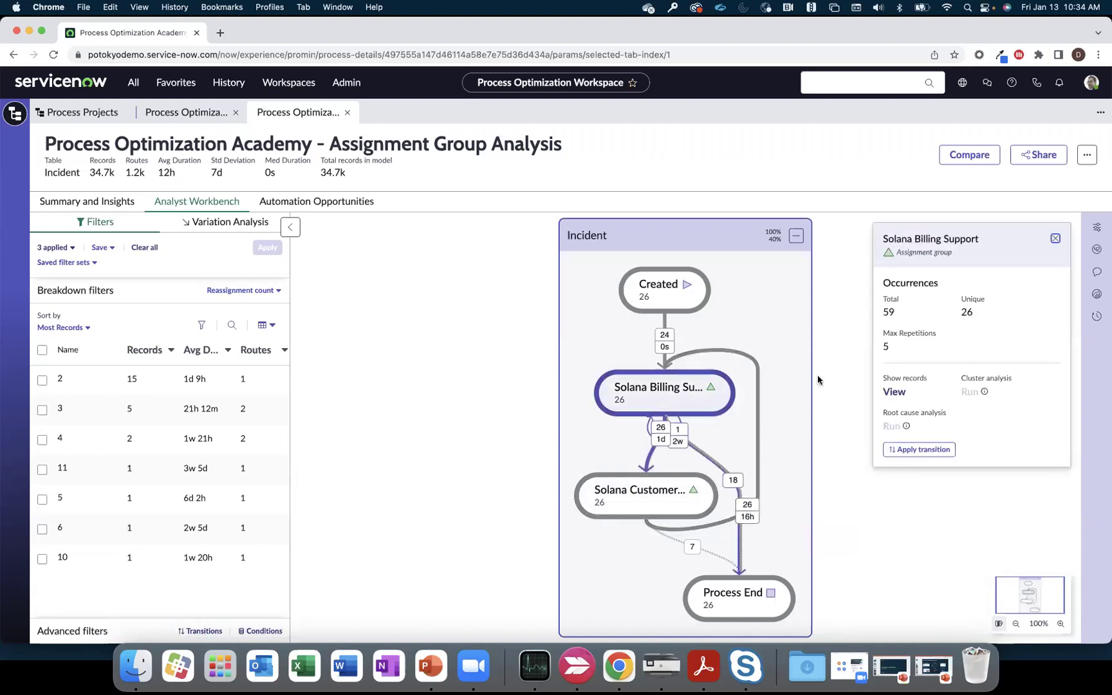
{"action": "left_click", "coordinate": [894, 392]}
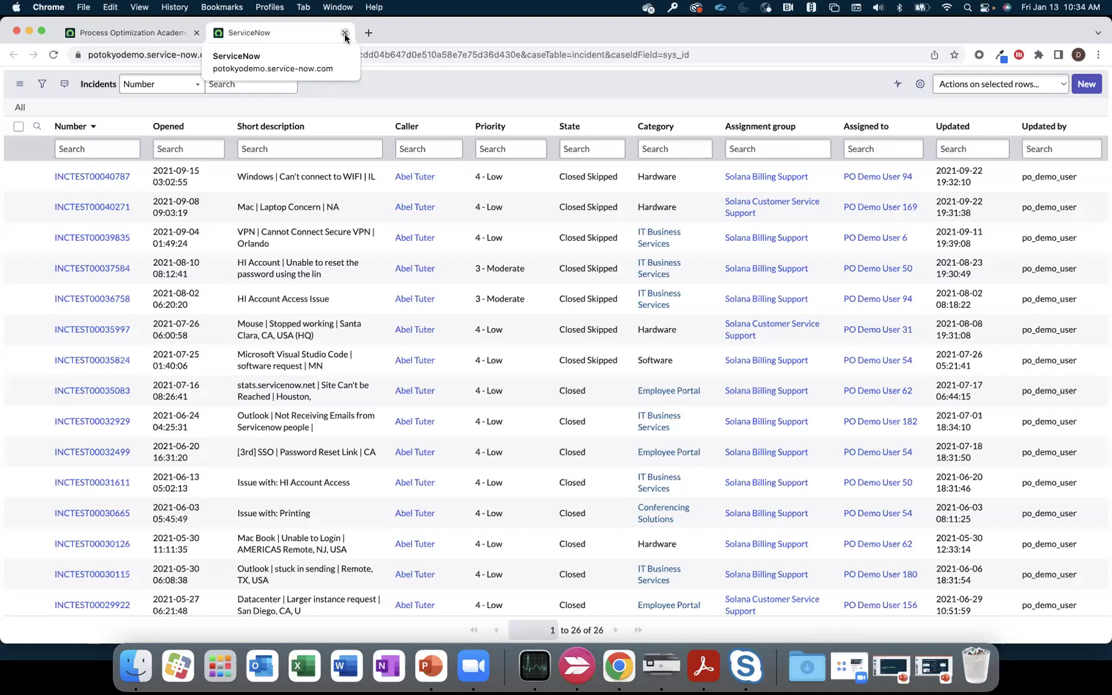
{"action": "left_click", "coordinate": [345, 33]}
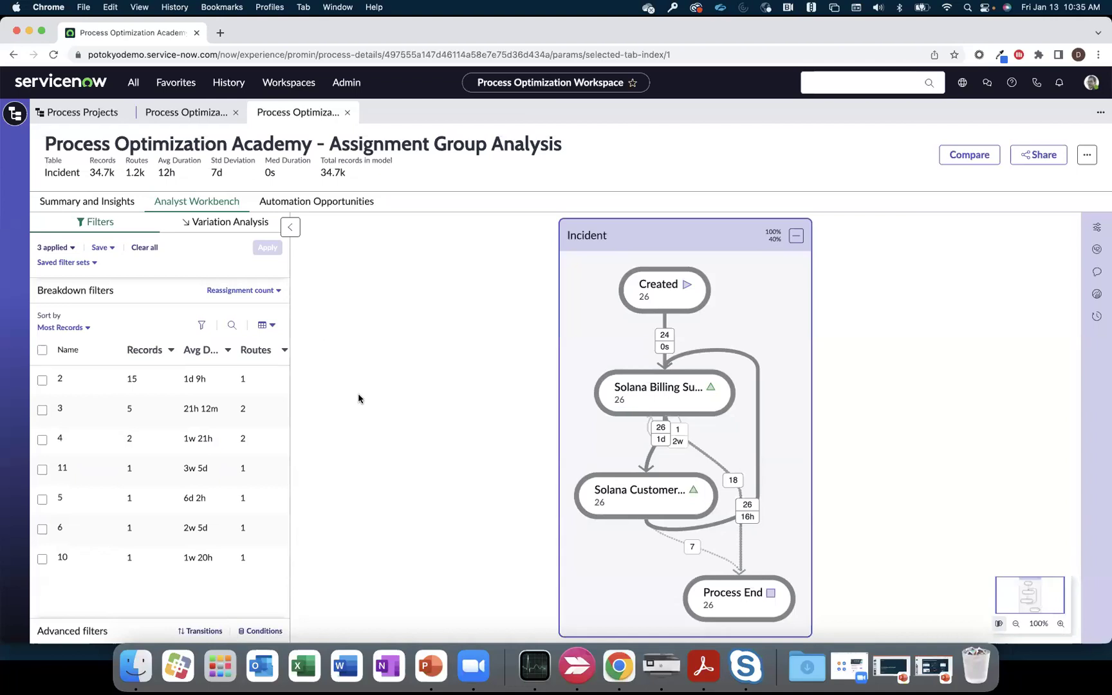
Clear all filters and preview the process routes in Variation Analysis.
{"action": "left_click", "coordinate": [153, 248]}
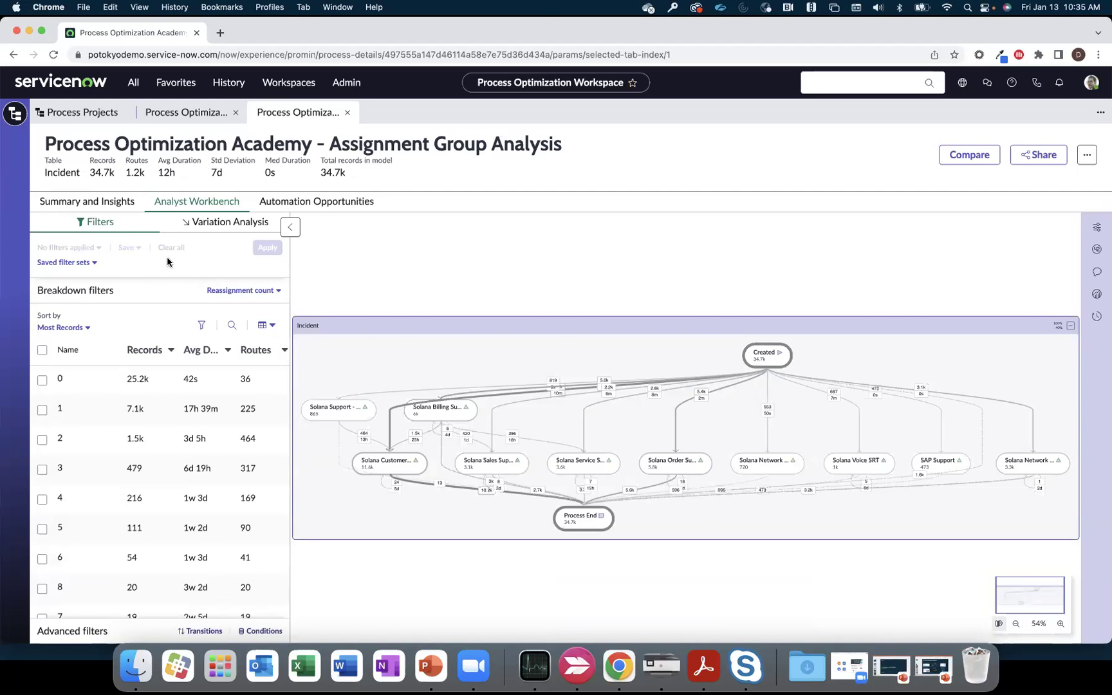
{"action": "left_click", "coordinate": [210, 226]}
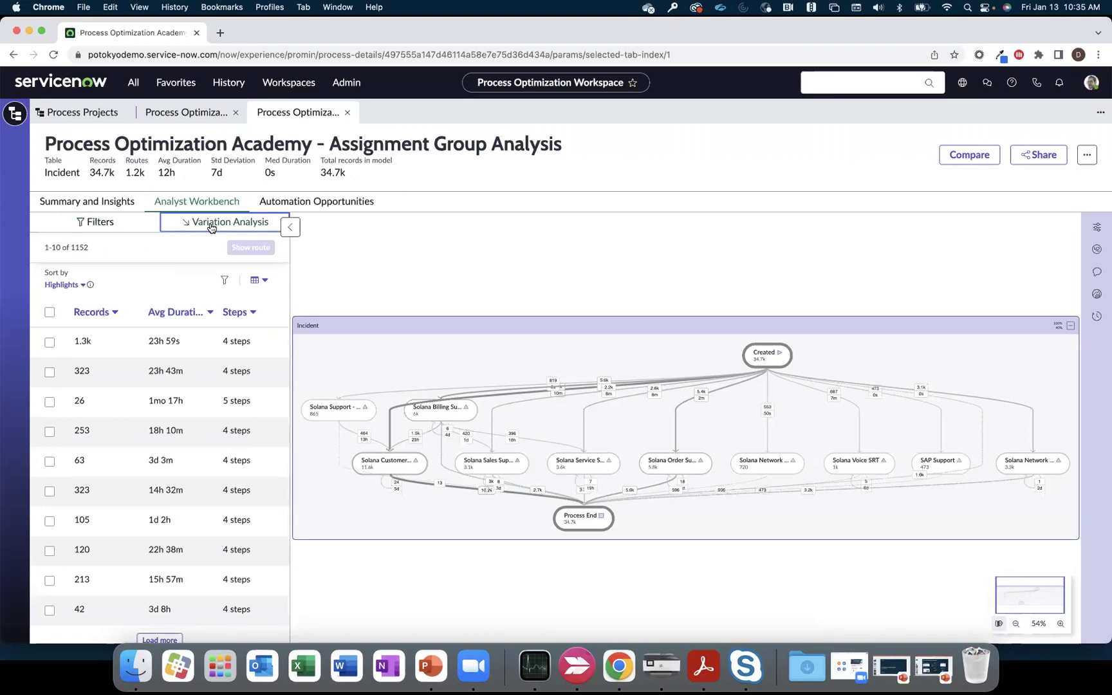
{"action": "mouse_move", "coordinate": [235, 384]}
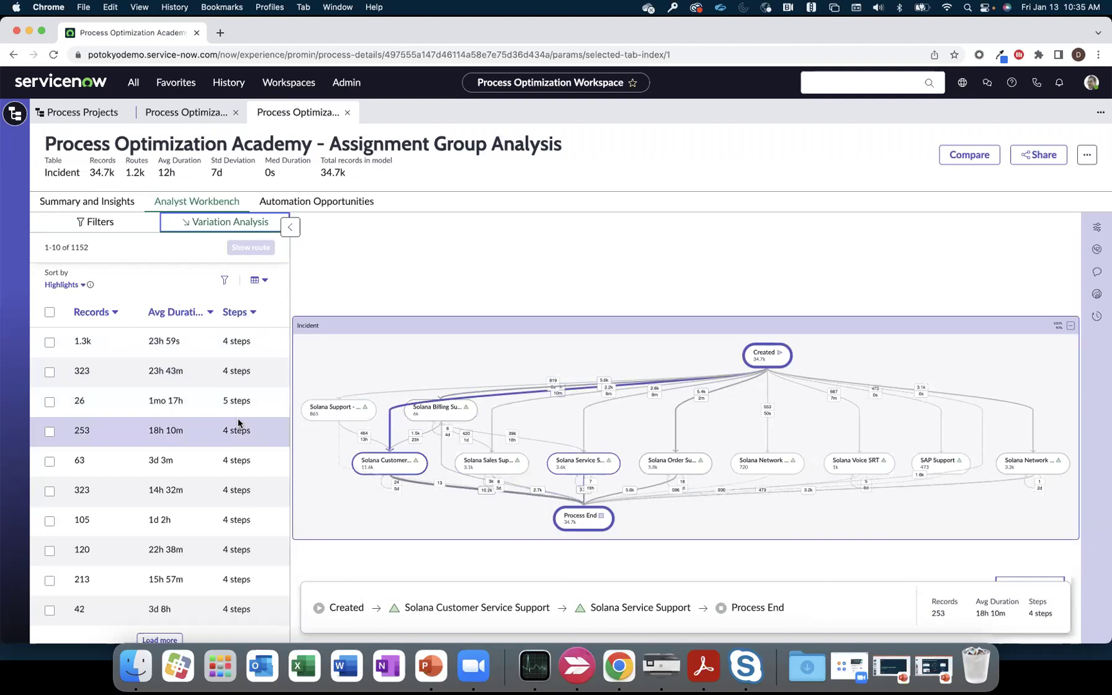
Start a routes filter with the condition Steps greater than or is 5.
{"action": "left_click", "coordinate": [224, 281]}
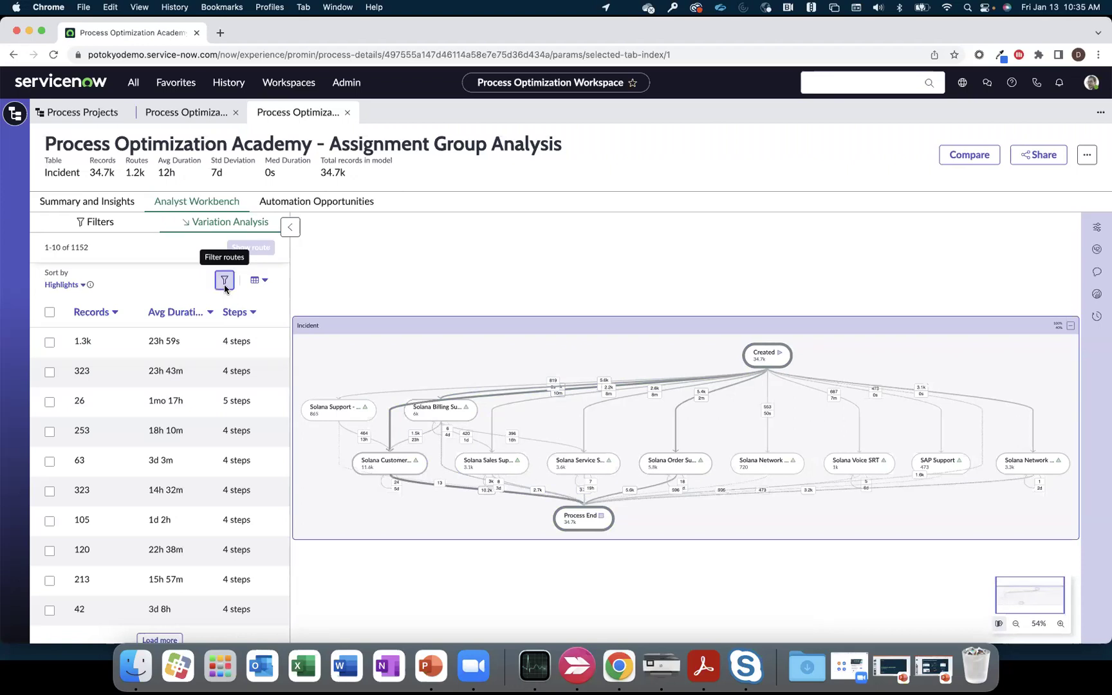
{"action": "left_click", "coordinate": [403, 349]}
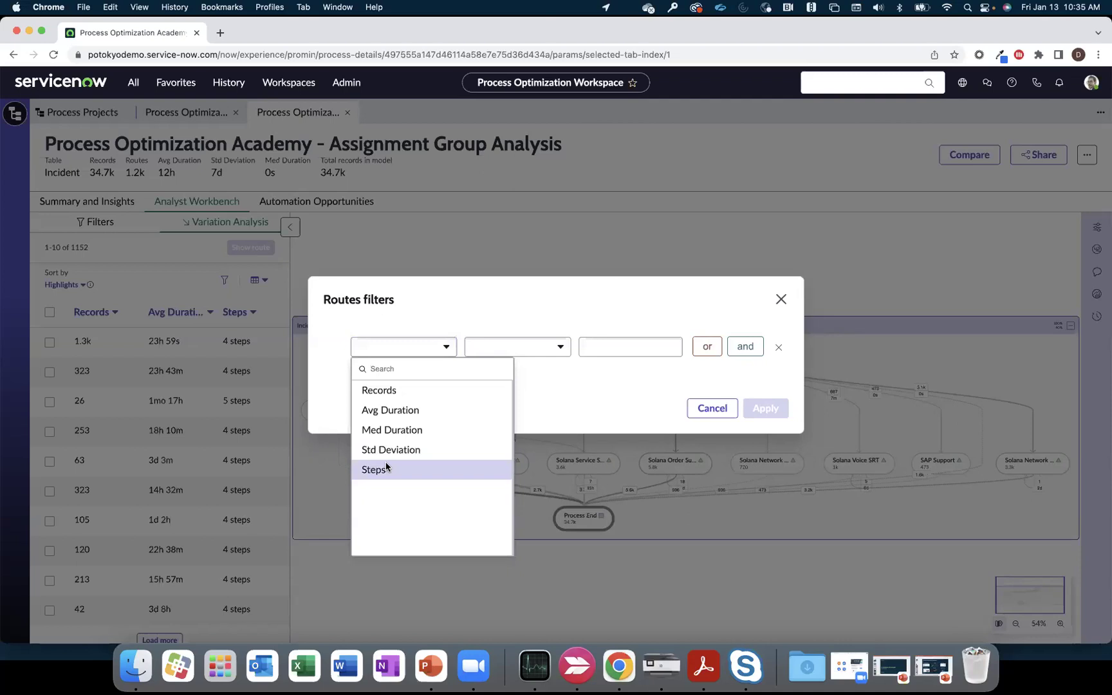
{"action": "left_click", "coordinate": [387, 468]}
{"action": "left_click", "coordinate": [493, 349]}
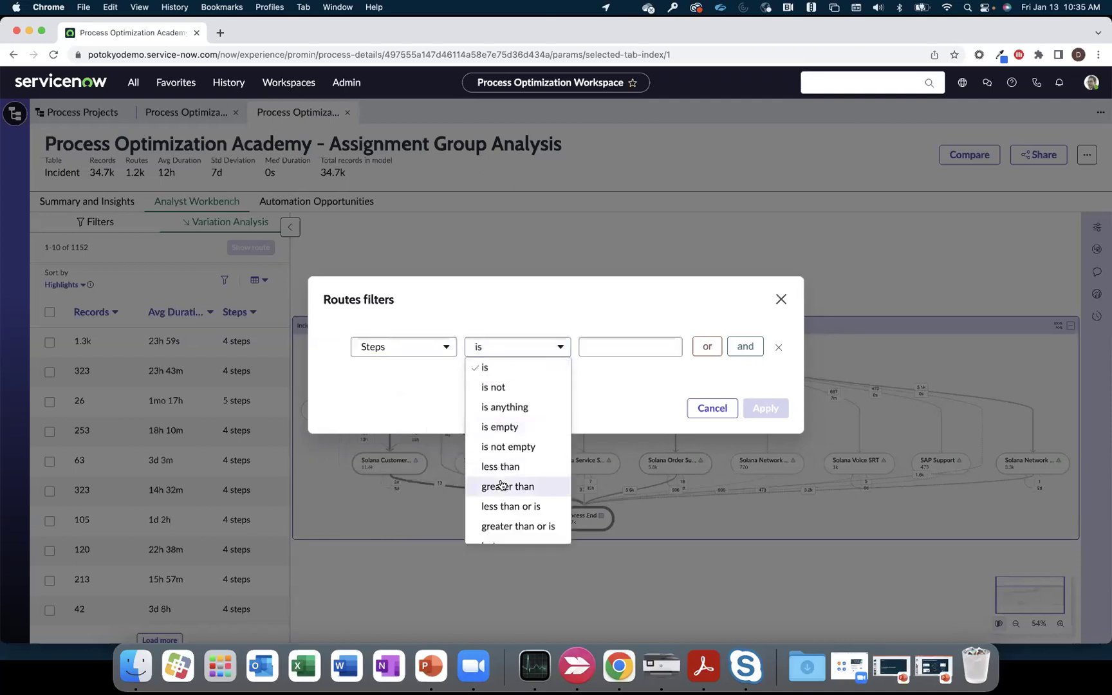
{"action": "left_click", "coordinate": [490, 526]}
{"action": "left_click", "coordinate": [618, 354]}
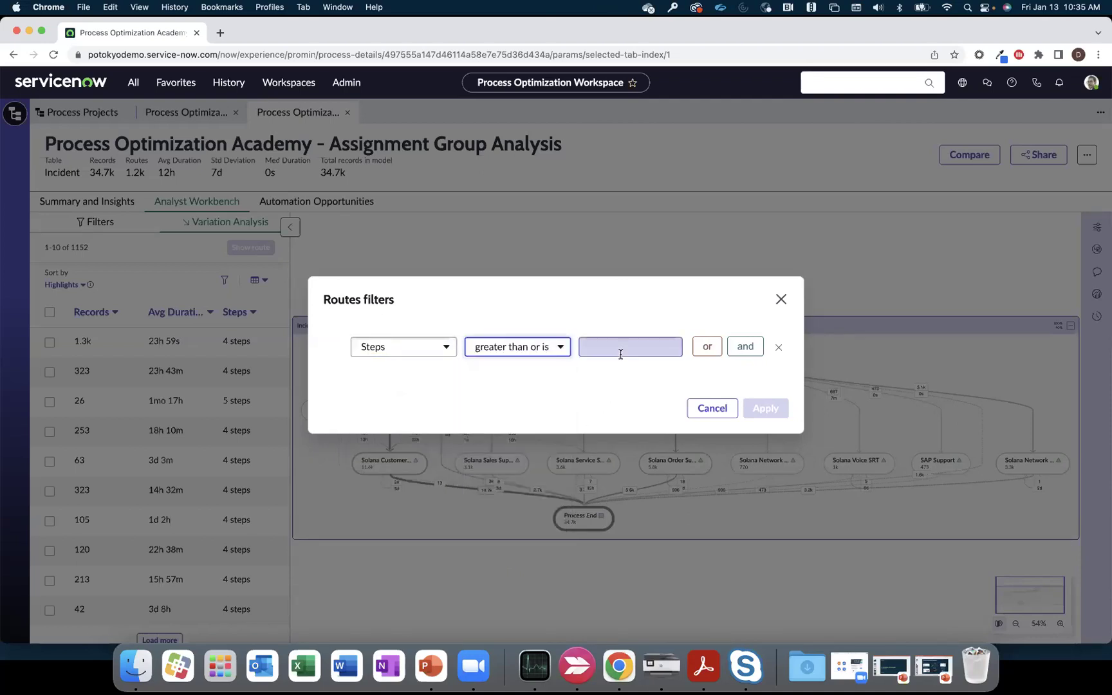
{"action": "type", "text": "5"}
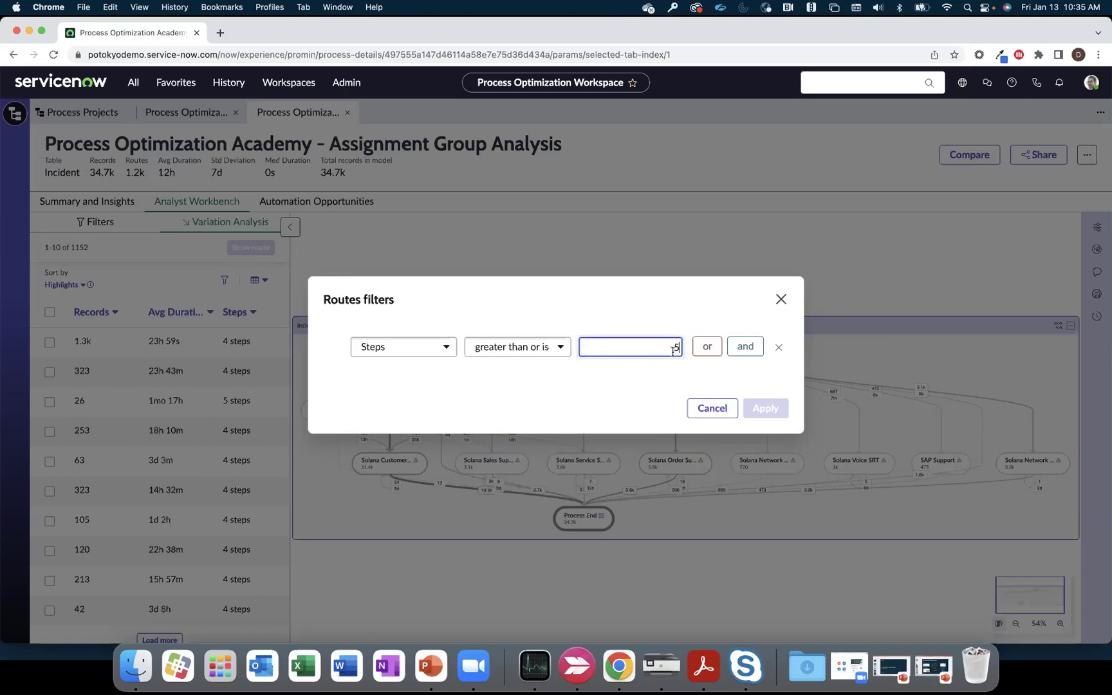
Add the and-condition Records greater than or is 10 to the routes filter, and apply it.
{"action": "left_click", "coordinate": [740, 348]}
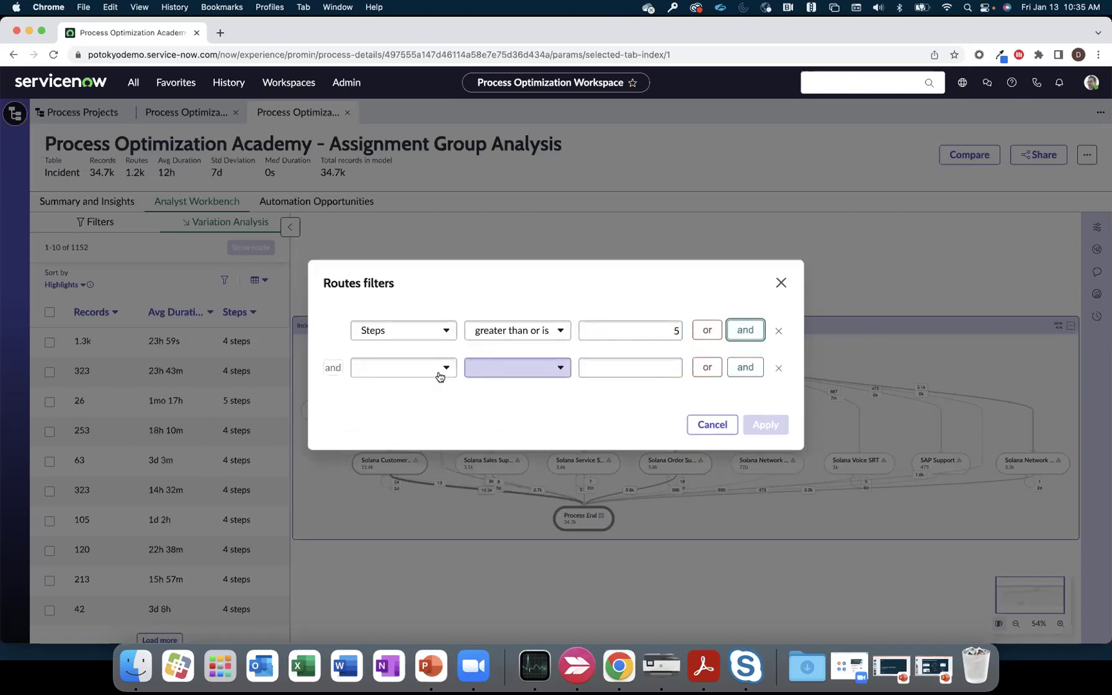
{"action": "left_click", "coordinate": [437, 375]}
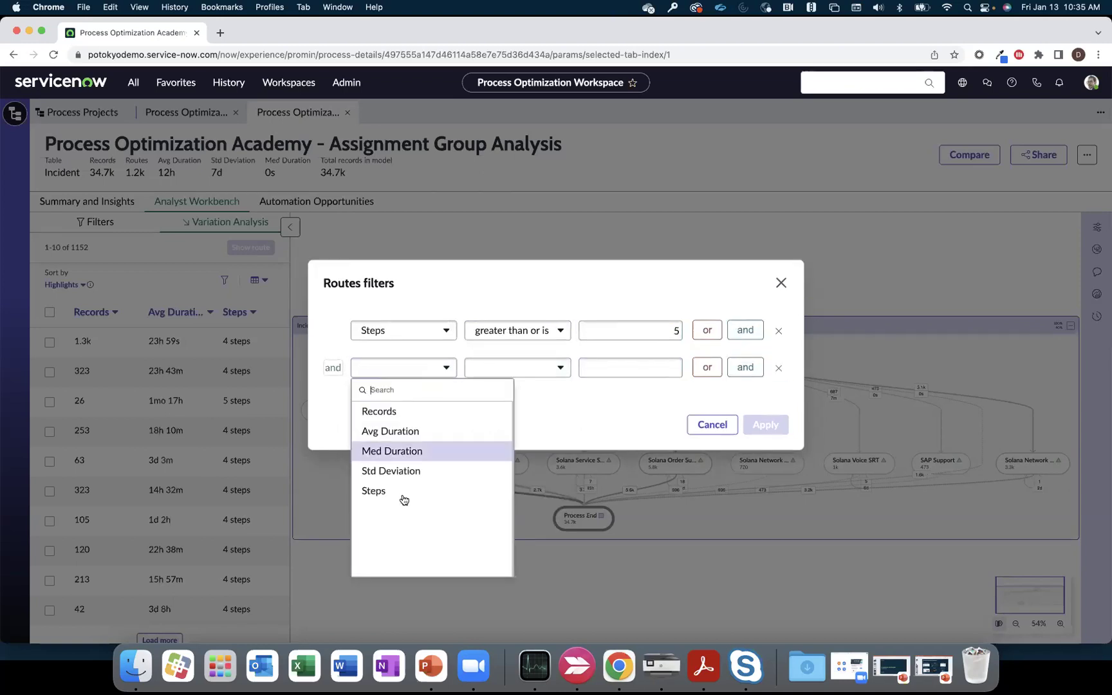
{"action": "left_click", "coordinate": [399, 417]}
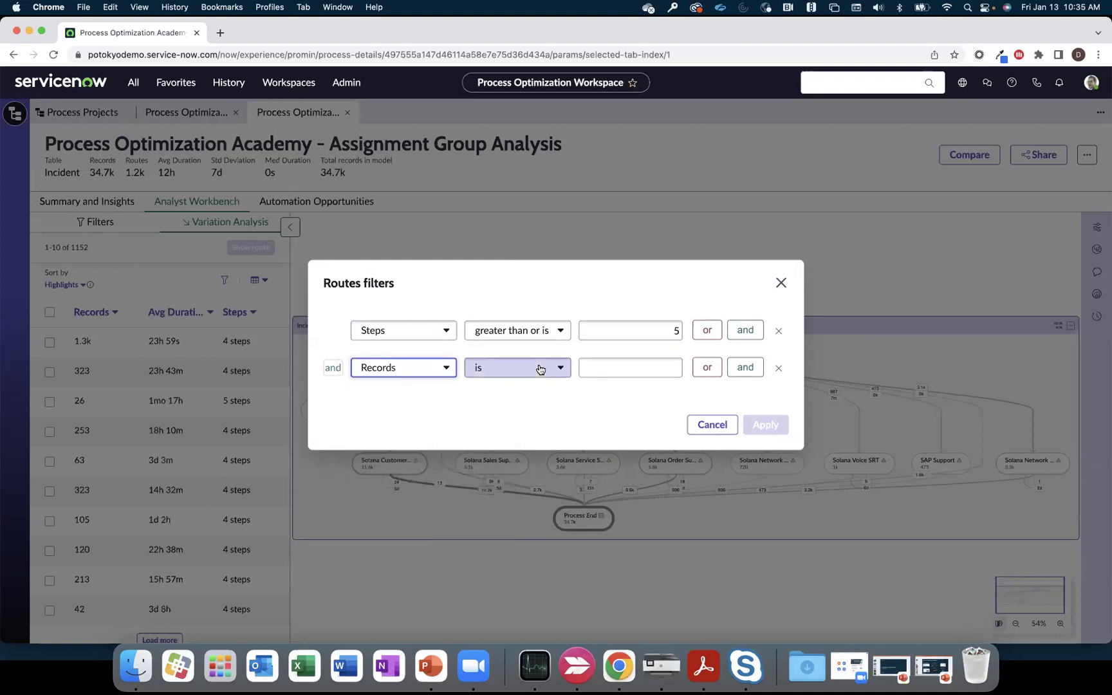
{"action": "left_click", "coordinate": [539, 367]}
{"action": "left_click", "coordinate": [517, 546]}
{"action": "left_click", "coordinate": [635, 371]}
{"action": "type", "text": "10"}
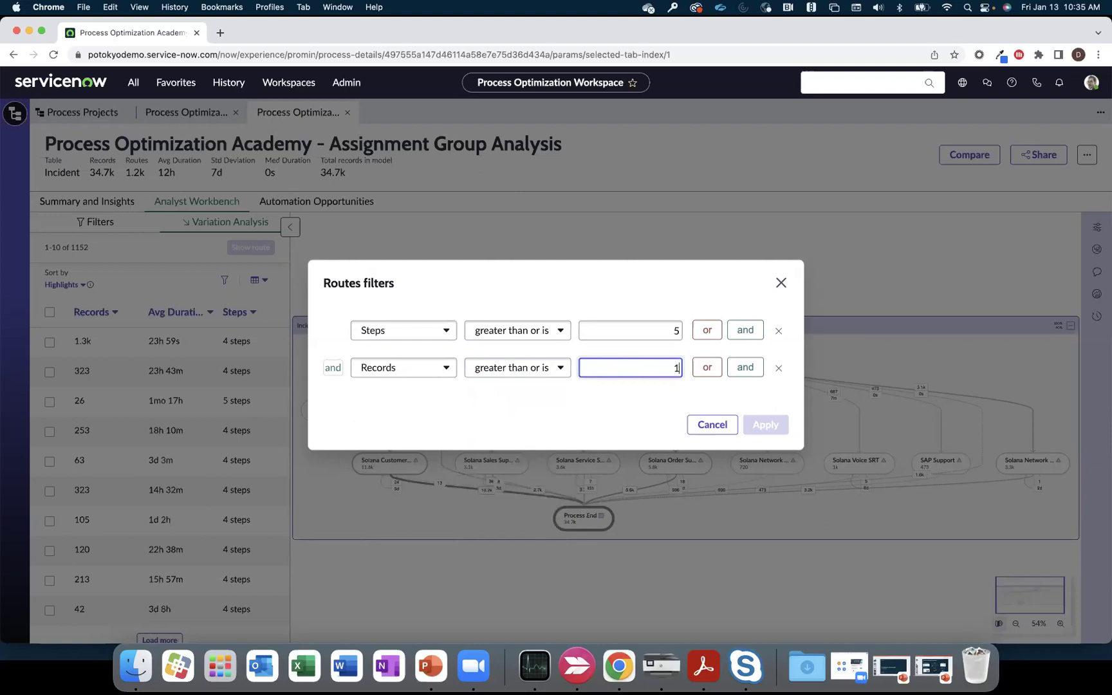
{"action": "left_click", "coordinate": [686, 422]}
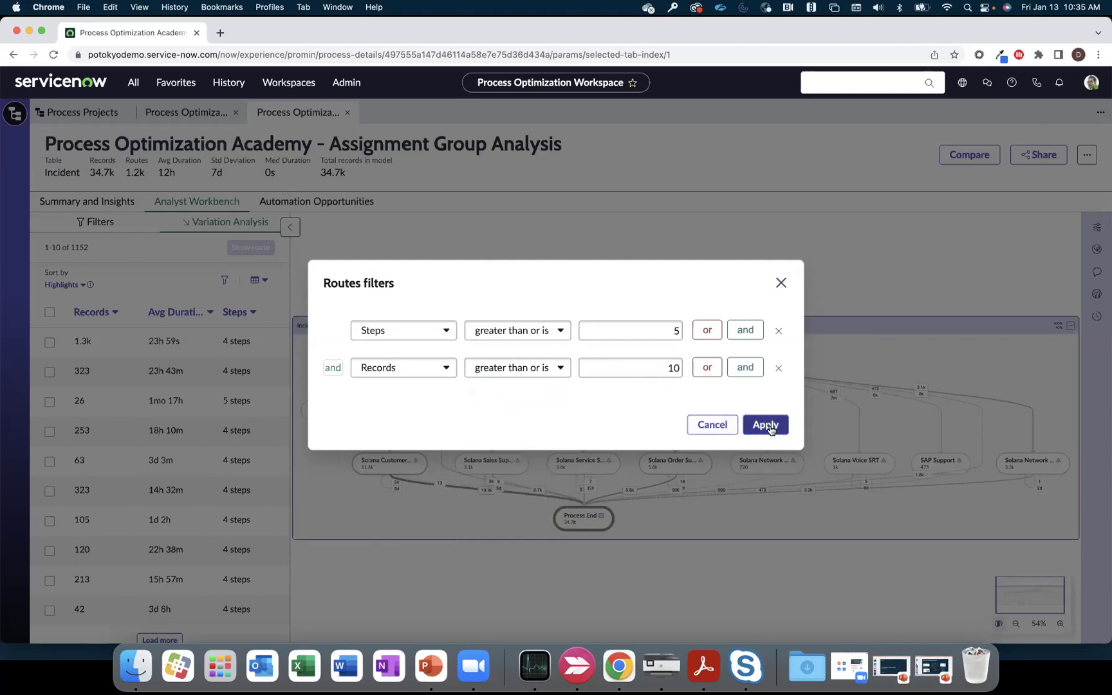
{"action": "left_click", "coordinate": [769, 427]}
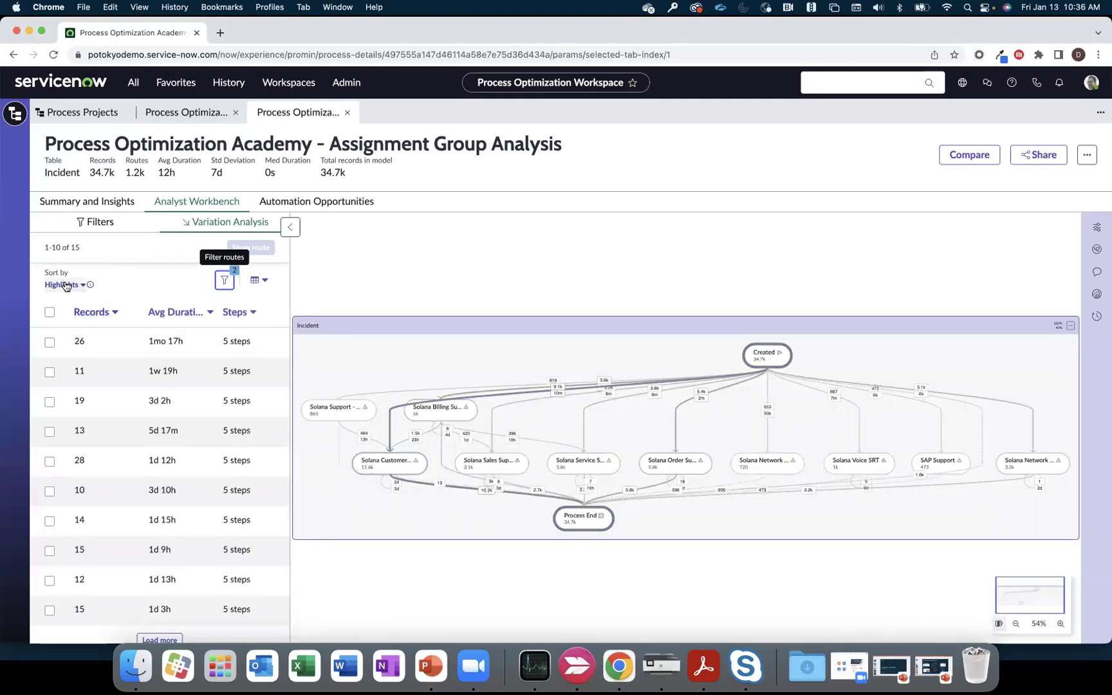
Sort the filtered routes by Most Records and preview the first routes on the process map.
{"action": "left_click", "coordinate": [75, 285]}
{"action": "left_click", "coordinate": [76, 324]}
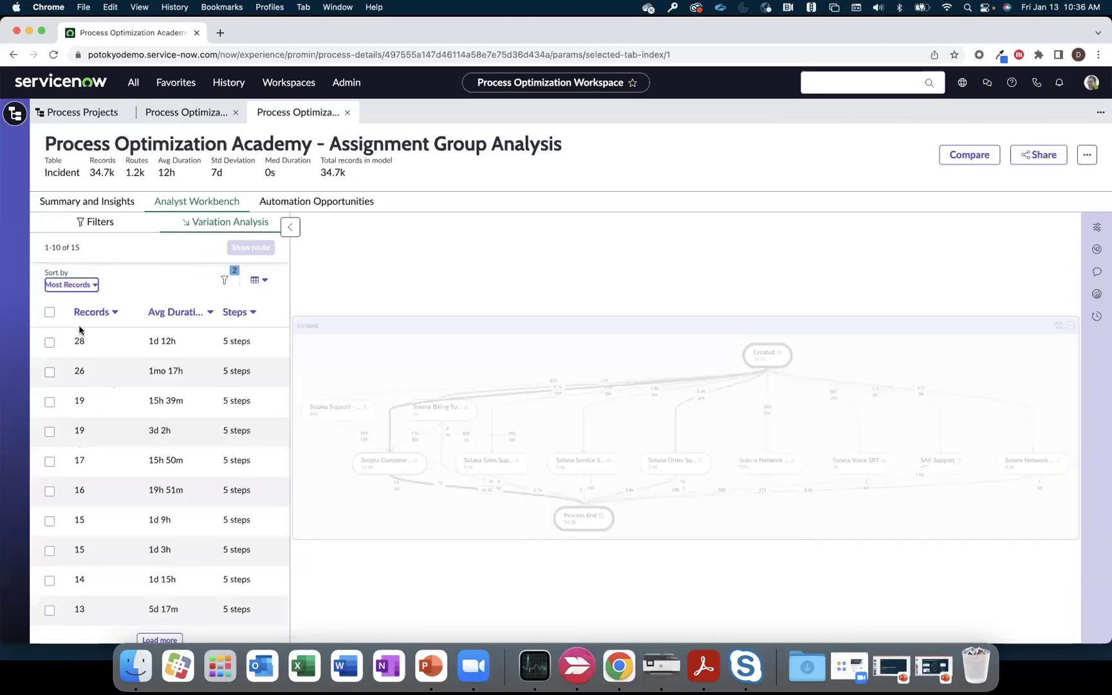
{"action": "left_click", "coordinate": [101, 346]}
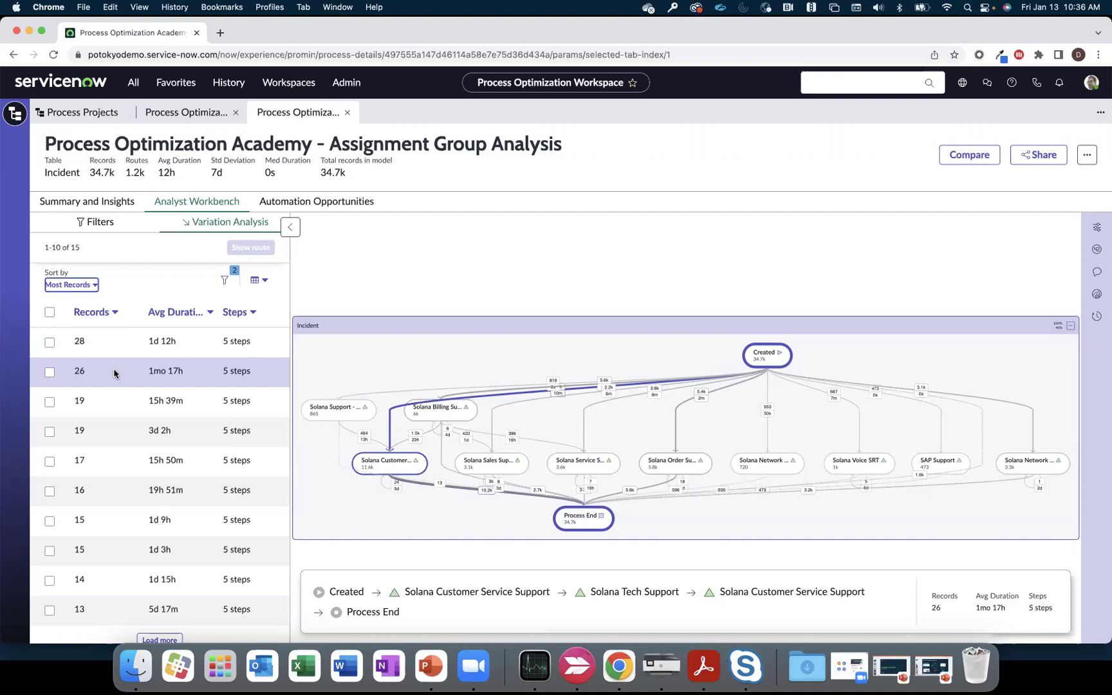
Show only the 26-record route on the process map and open its variance options.
{"action": "left_click", "coordinate": [50, 373]}
{"action": "left_click", "coordinate": [251, 247]}
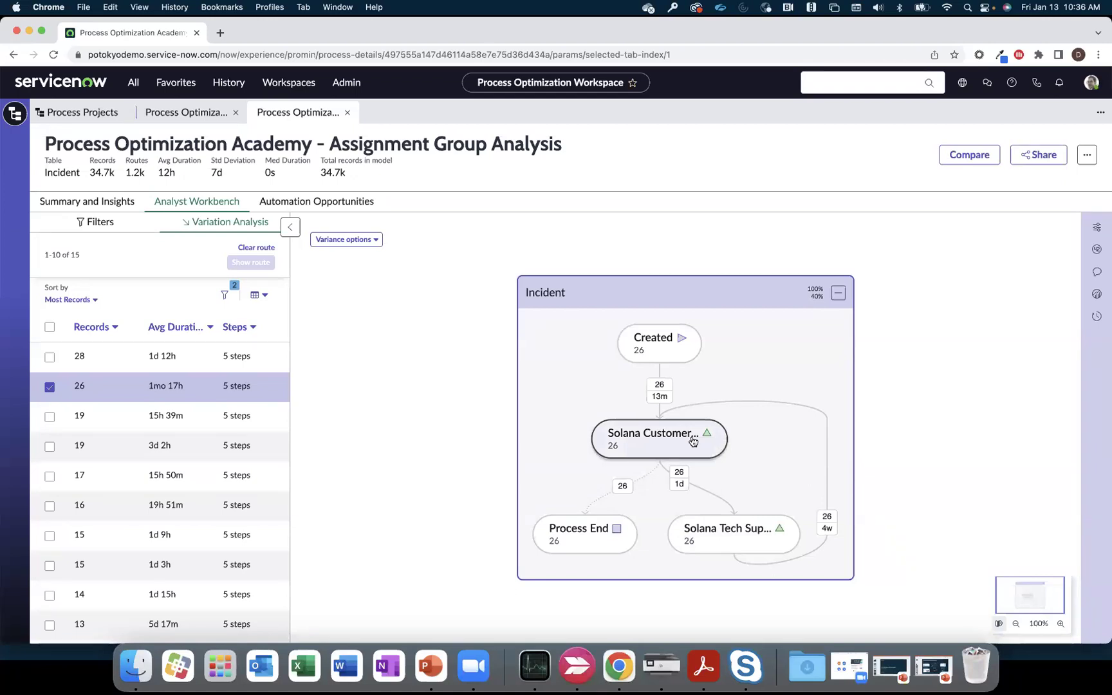
{"action": "left_click", "coordinate": [374, 241]}
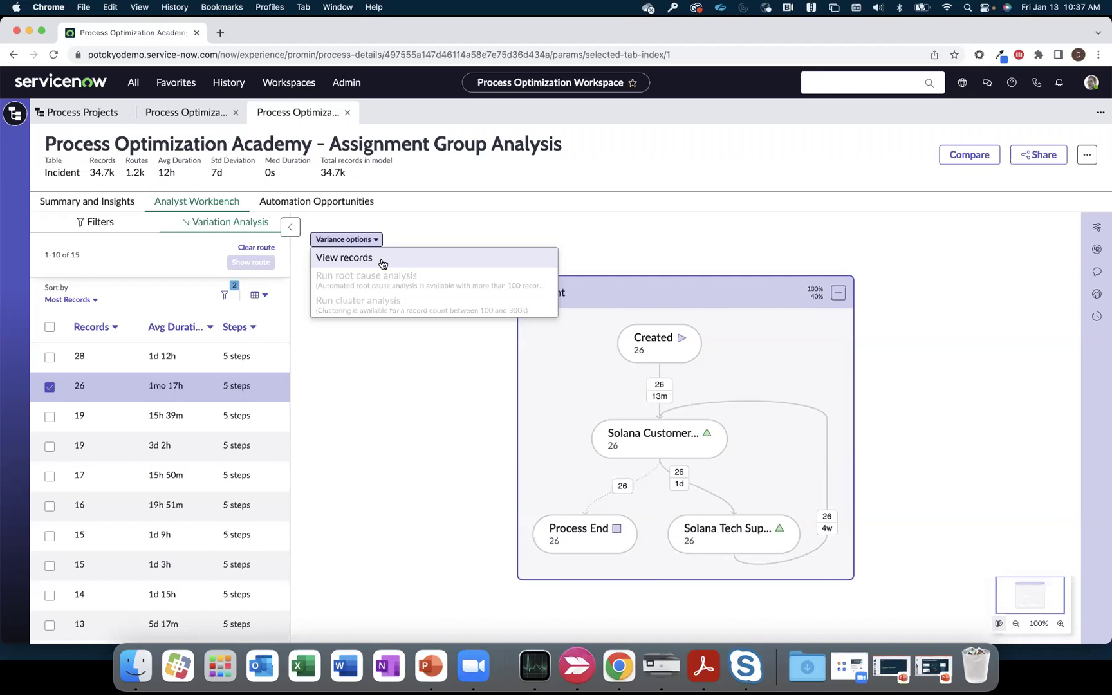
Switch to the slide presentation and advance to the Questions slide.
{"action": "key", "text": "super+Tab"}
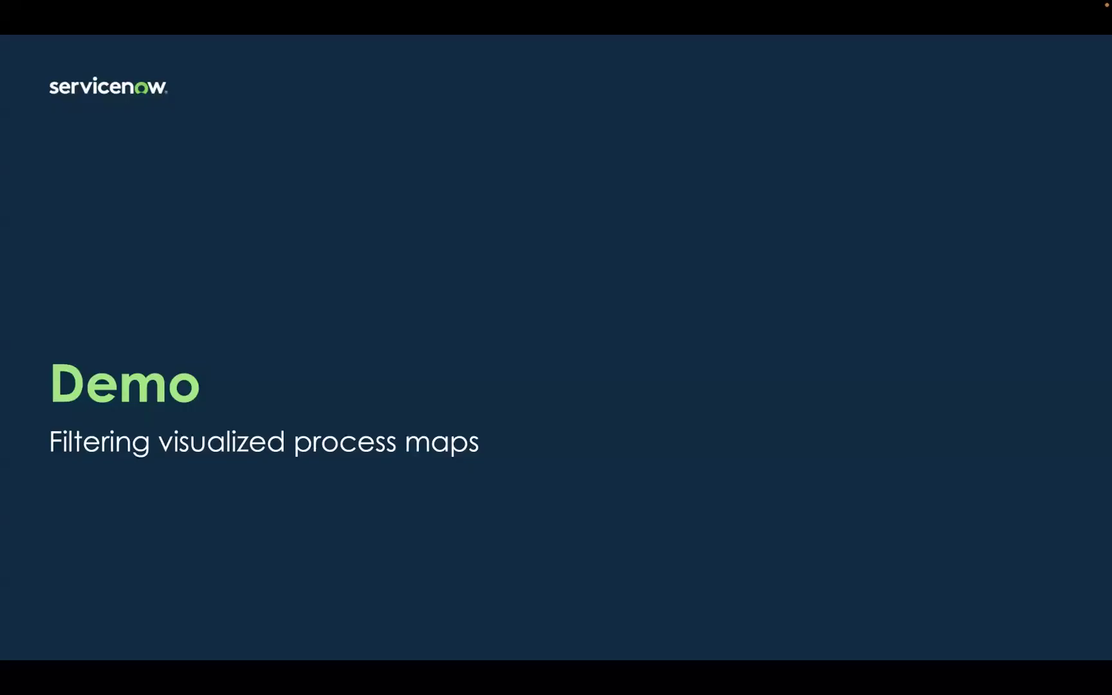
{"action": "key", "text": "Right"}
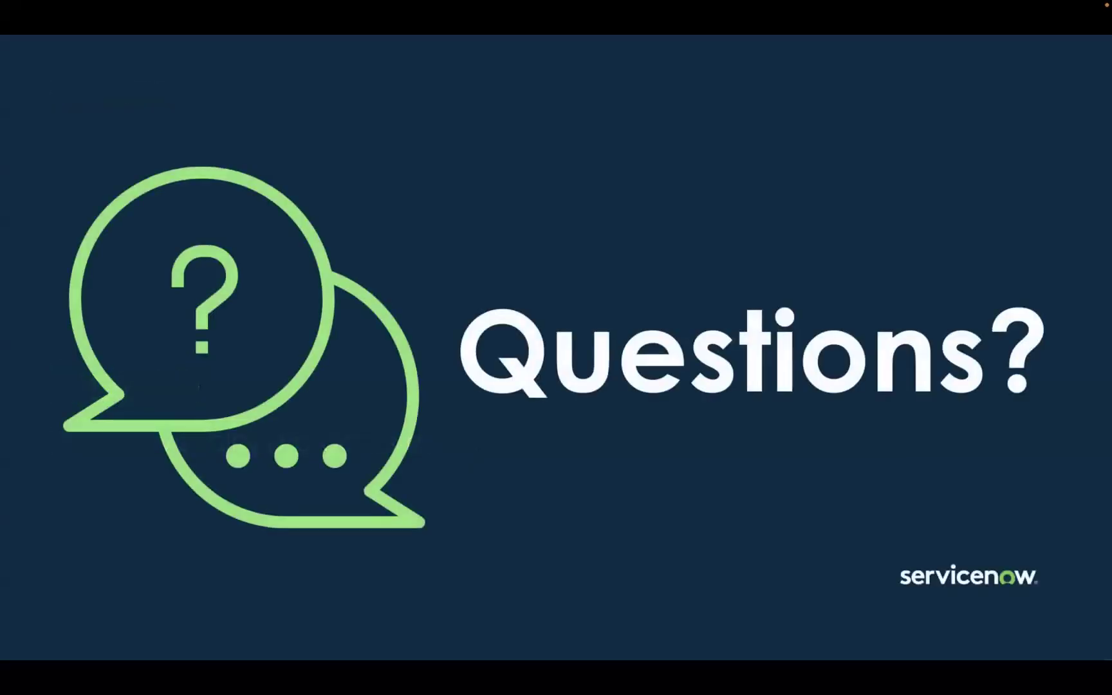